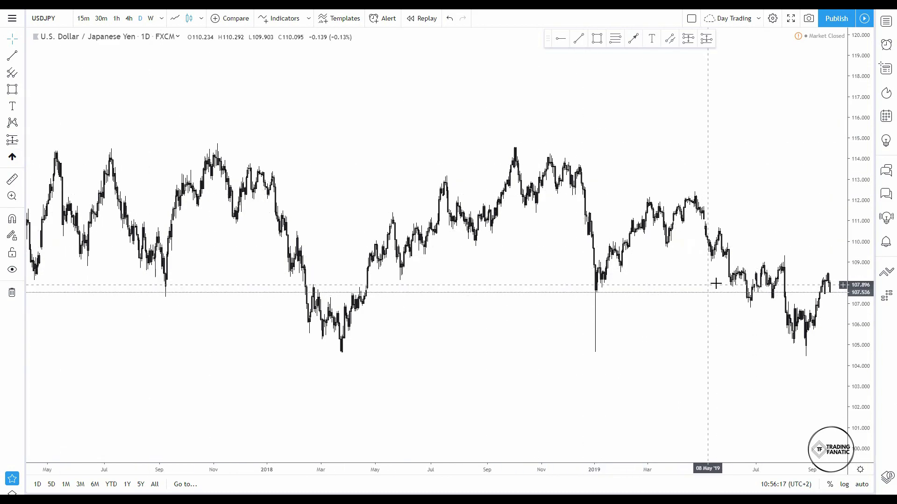
Zoom the USDJPY daily chart out to show history back to late 2016, and open the line tools flyout.
{"action": "scroll", "coordinate": [672, 206], "scroll_direction": "down", "scroll_amount": 2}
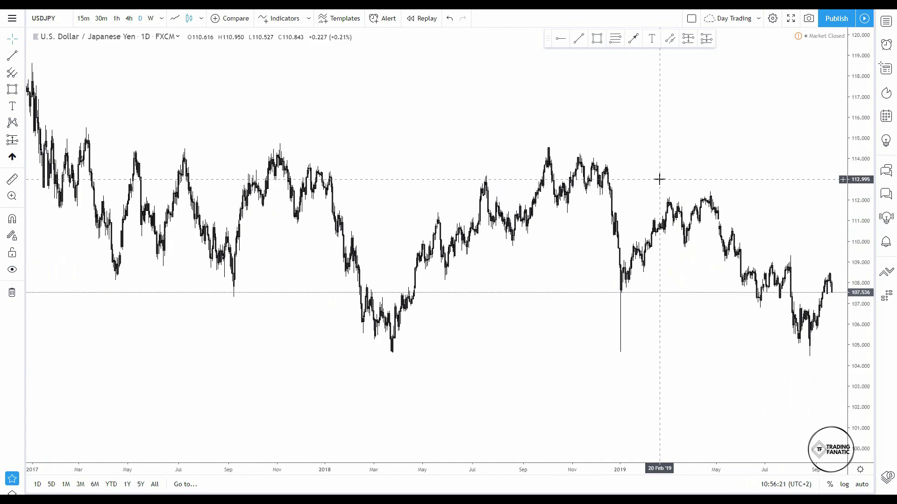
{"action": "scroll", "coordinate": [804, 156], "scroll_direction": "down", "scroll_amount": 2}
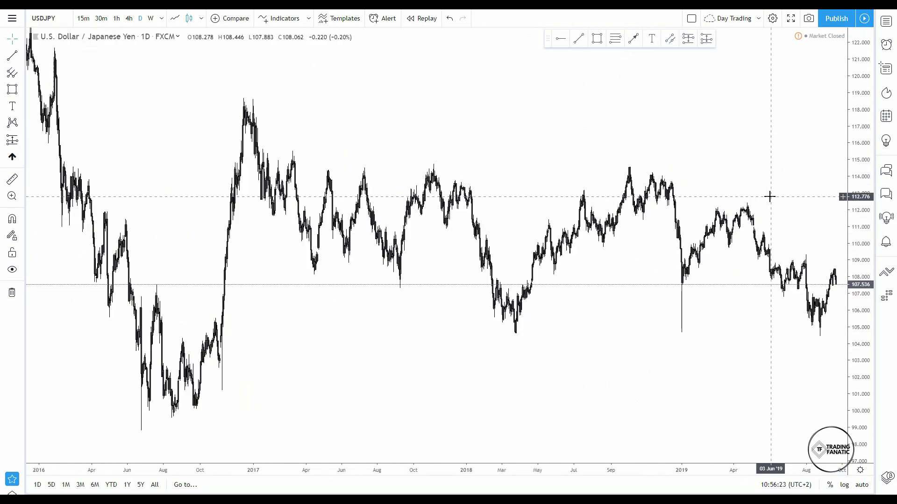
{"action": "scroll", "coordinate": [769, 197], "scroll_direction": "up", "scroll_amount": 2}
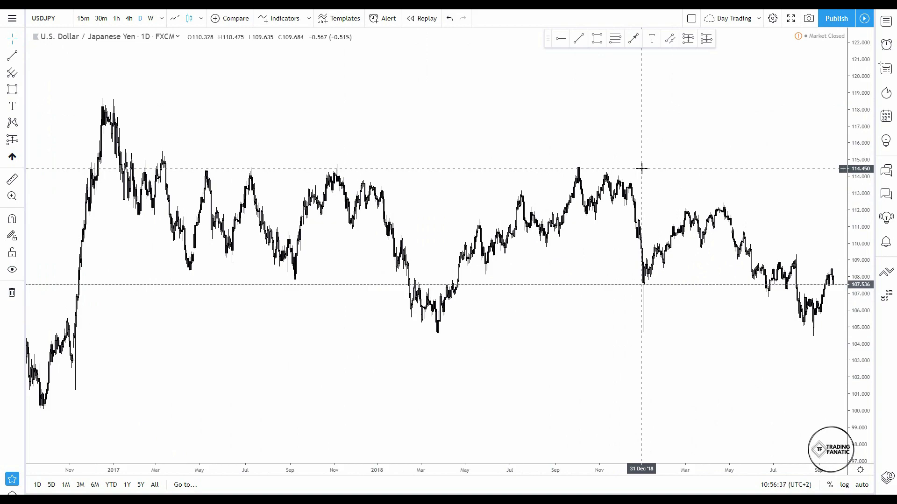
{"action": "left_click", "coordinate": [21, 55]}
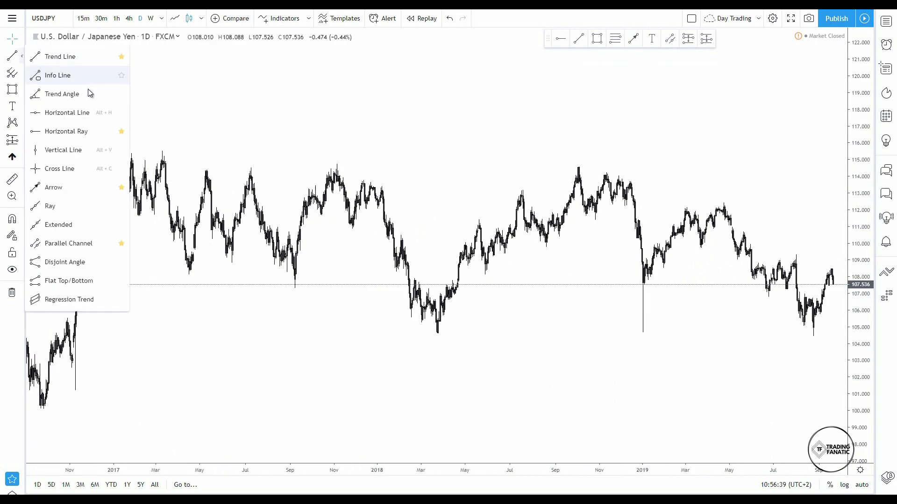
Draw a horizontal resistance line at 114.338 across the 2017–2018 USDJPY highs.
{"action": "left_click", "coordinate": [77, 114]}
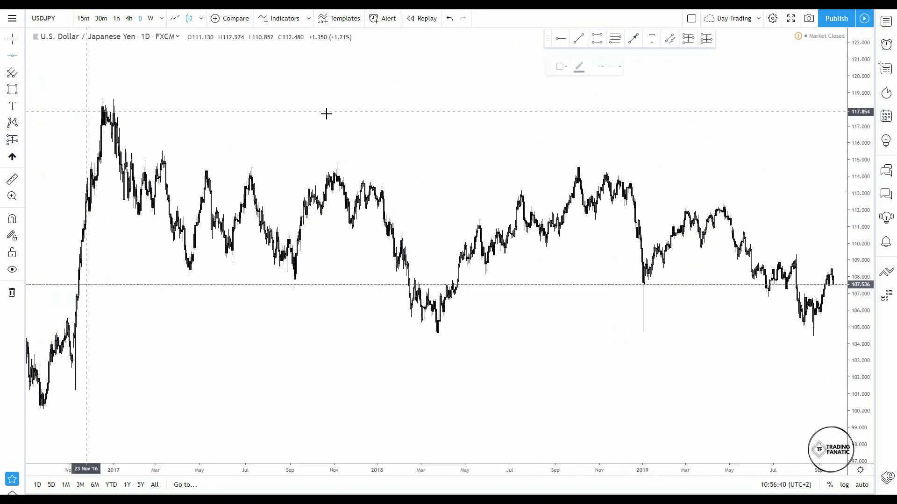
{"action": "left_click", "coordinate": [564, 168]}
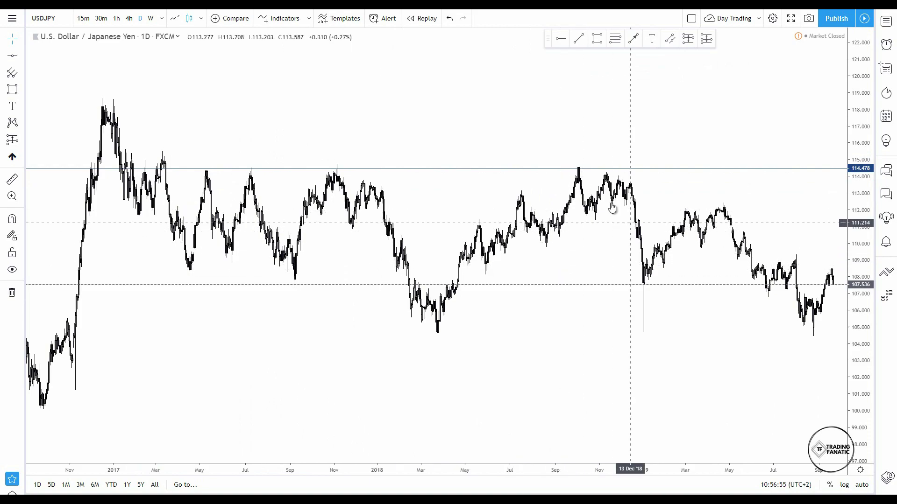
{"action": "left_click", "coordinate": [393, 169]}
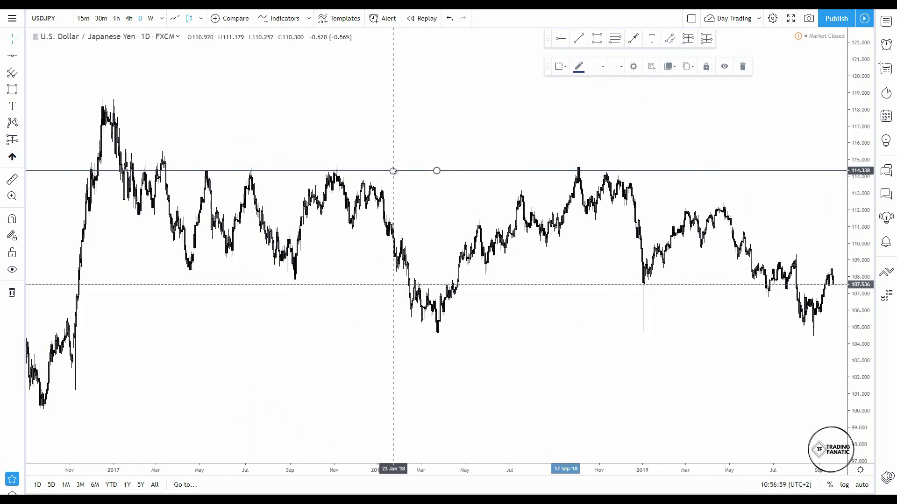
{"action": "left_click", "coordinate": [362, 142]}
{"action": "left_click_drag", "start_coordinate": [334, 131], "coordinate": [648, 130]}
Draw a rectangle zone across the 114 highs with the Rectangle tool.
{"action": "scroll", "coordinate": [462, 136], "scroll_direction": "up", "scroll_amount": 6}
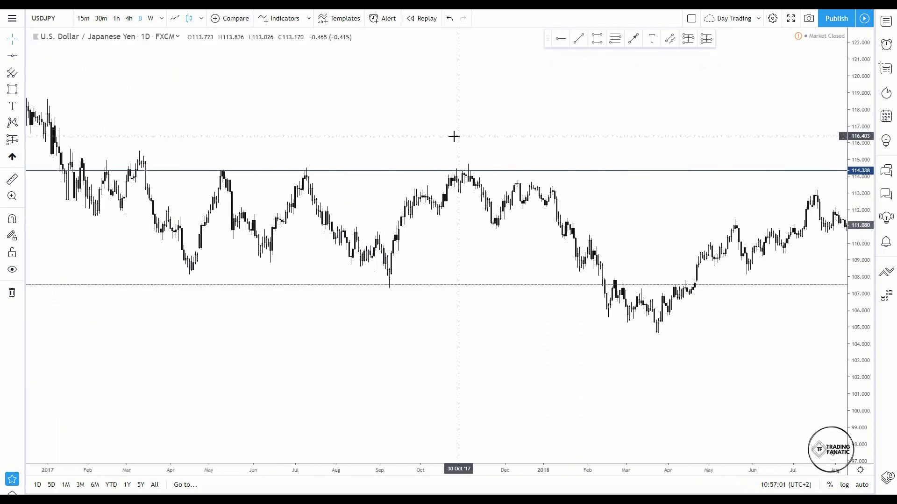
{"action": "left_click_drag", "start_coordinate": [251, 133], "coordinate": [537, 134]}
{"action": "scroll", "coordinate": [525, 138], "scroll_direction": "up", "scroll_amount": 3}
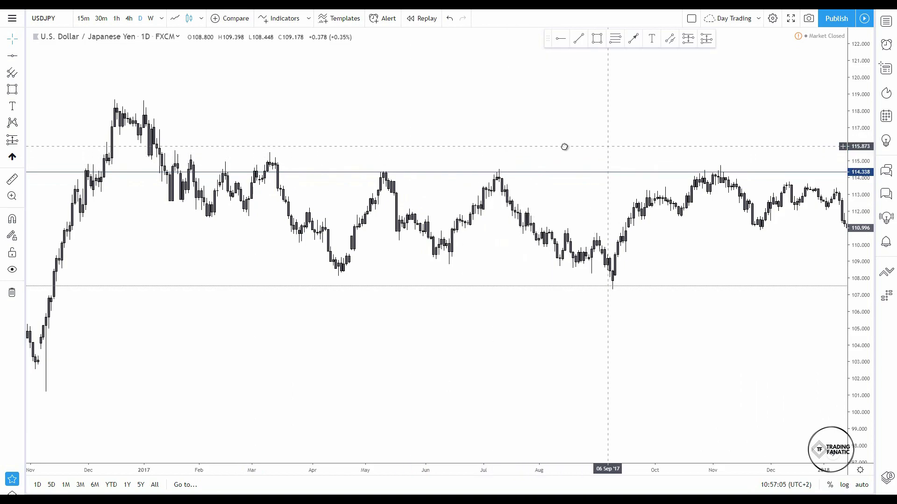
{"action": "left_click_drag", "start_coordinate": [628, 146], "coordinate": [447, 147]}
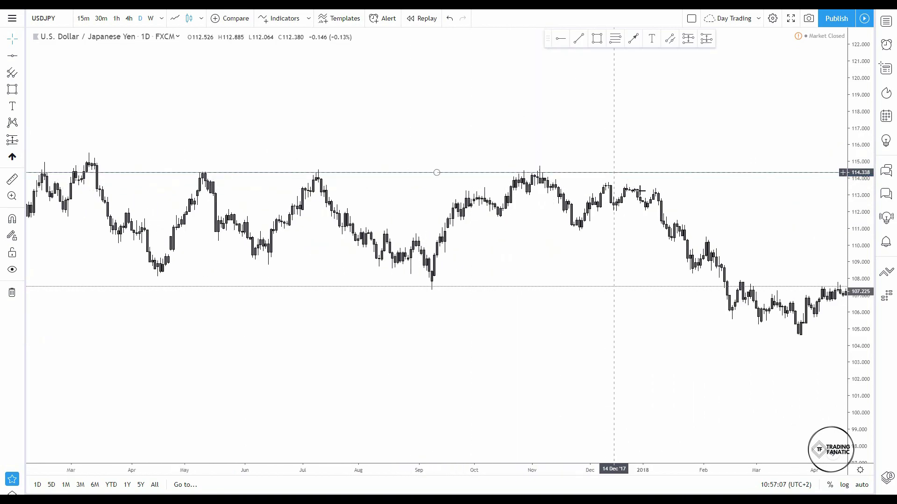
{"action": "scroll", "coordinate": [794, 191], "scroll_direction": "down", "scroll_amount": 3}
{"action": "scroll", "coordinate": [514, 108], "scroll_direction": "up", "scroll_amount": 5}
{"action": "left_click_drag", "start_coordinate": [487, 103], "coordinate": [611, 158]}
{"action": "left_click", "coordinate": [597, 40]}
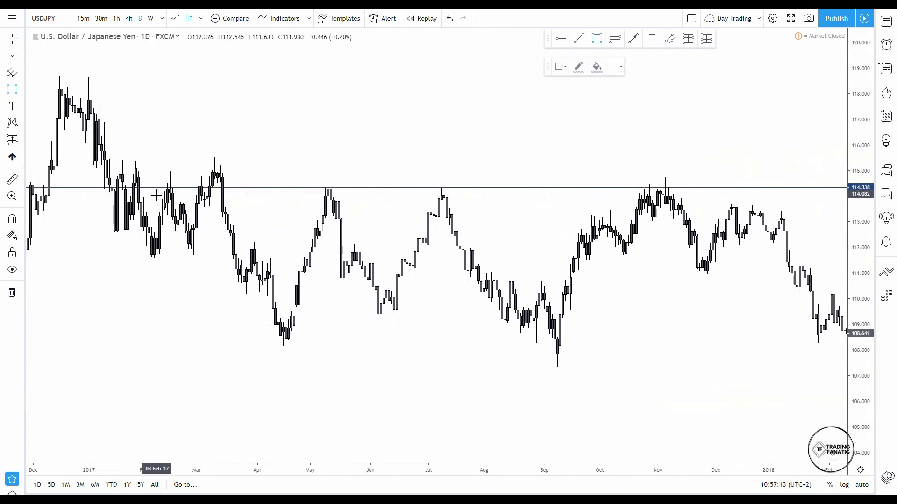
{"action": "mouse_move", "coordinate": [155, 195]}
{"action": "left_mouse_down"}
{"action": "mouse_move", "coordinate": [769, 194]}
{"action": "mouse_move", "coordinate": [837, 177]}
{"action": "left_mouse_up"}
{"action": "left_click", "coordinate": [836, 176]}
{"action": "left_click", "coordinate": [809, 150]}
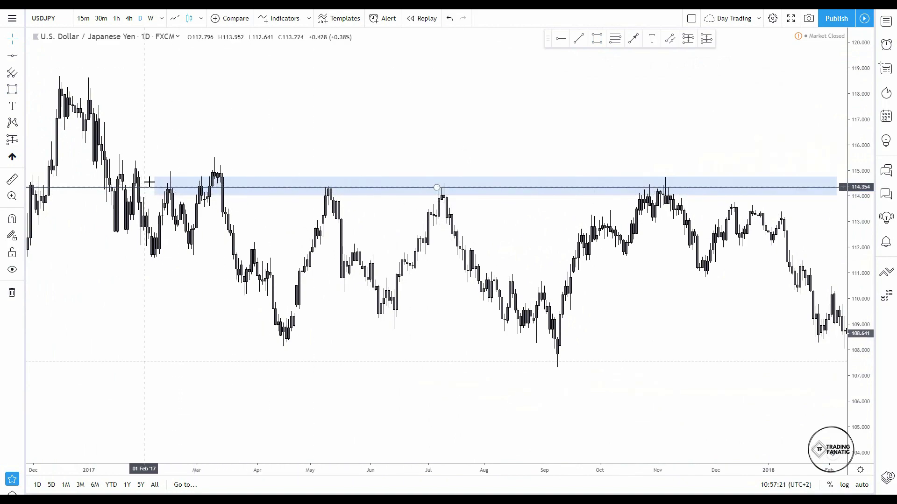
Extend the zone's top-left corner up to 115 and back to February 2017.
{"action": "left_click_drag", "start_coordinate": [155, 179], "coordinate": [157, 171]}
{"action": "left_click", "coordinate": [167, 152]}
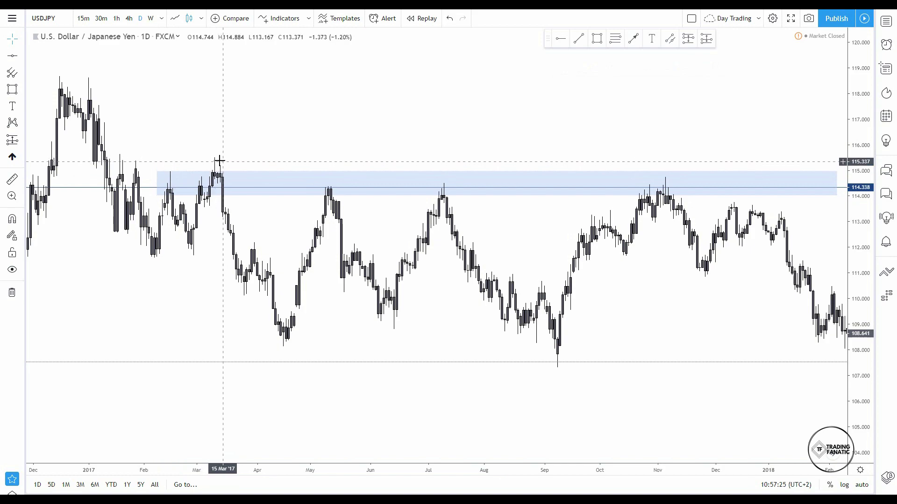
{"action": "left_click_drag", "start_coordinate": [159, 172], "coordinate": [113, 153]}
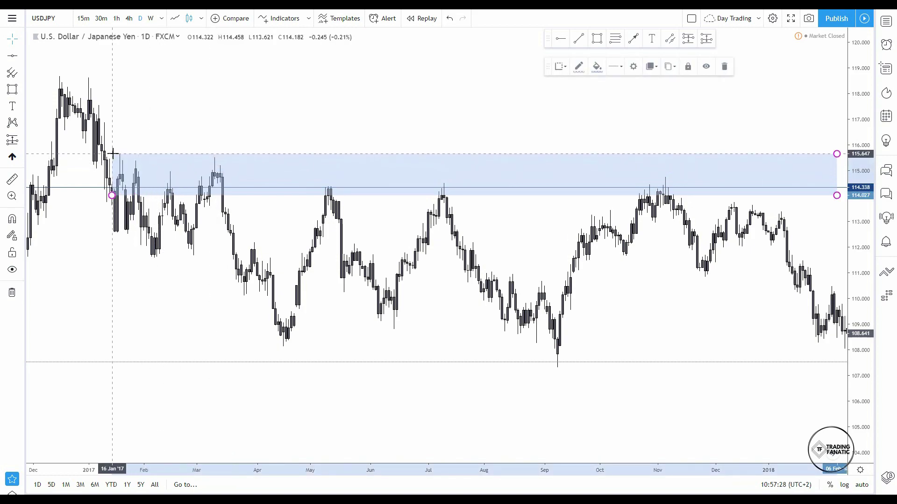
{"action": "left_click", "coordinate": [174, 161]}
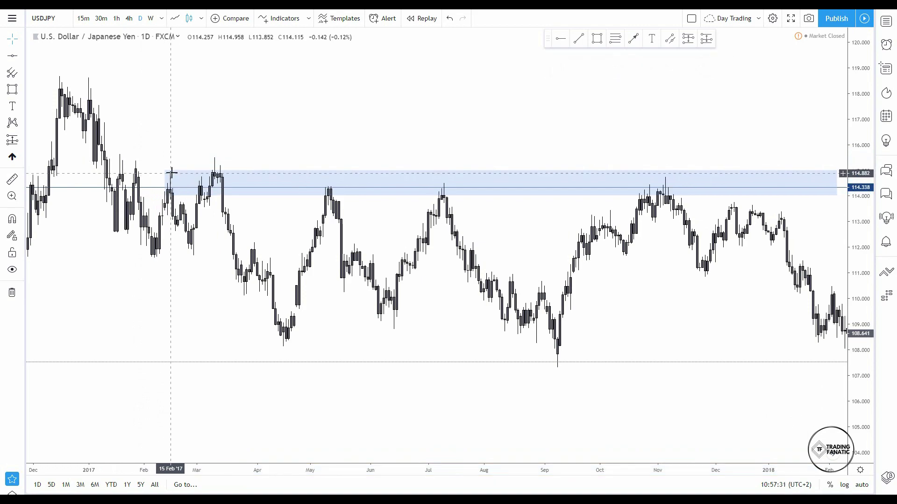
{"action": "scroll", "coordinate": [616, 154], "scroll_direction": "down", "scroll_amount": 3}
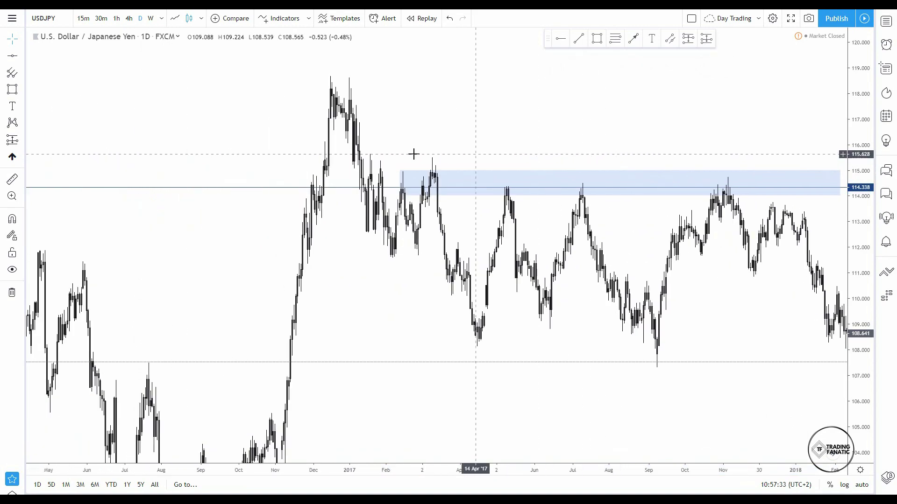
{"action": "scroll", "coordinate": [533, 137], "scroll_direction": "up", "scroll_amount": 3}
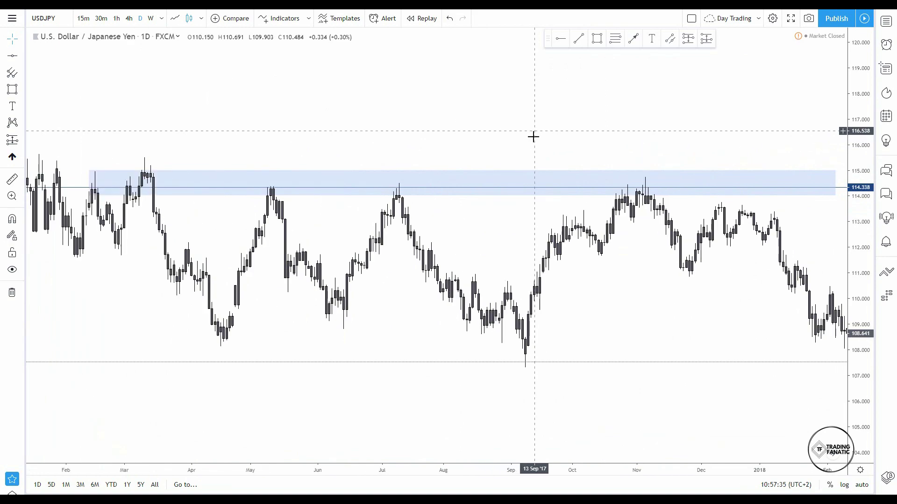
{"action": "scroll", "coordinate": [533, 136], "scroll_direction": "down", "scroll_amount": 2}
Measure the March–April 2017 drop: −6.861 (−5.98%) over 34 bars.
{"action": "left_click", "coordinate": [247, 197]}
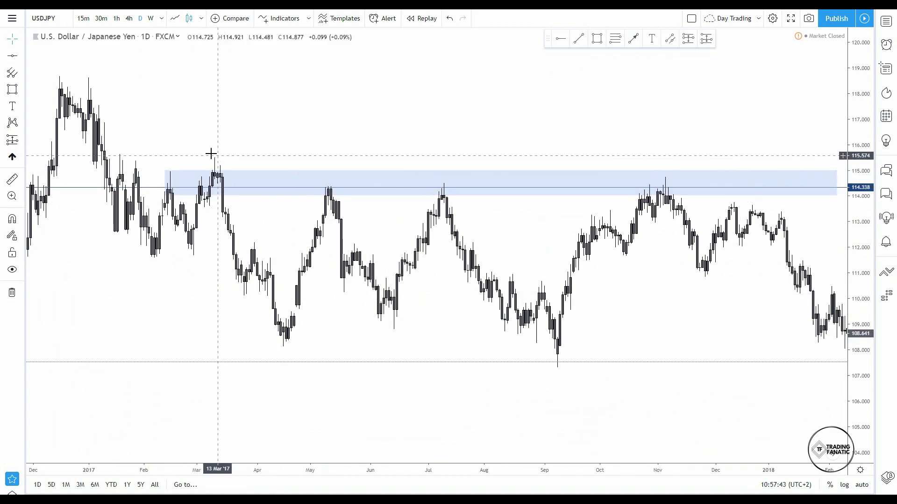
{"action": "left_click_drag", "start_coordinate": [215, 169], "coordinate": [207, 160]}
{"action": "left_click_drag", "start_coordinate": [299, 334], "coordinate": [297, 334]}
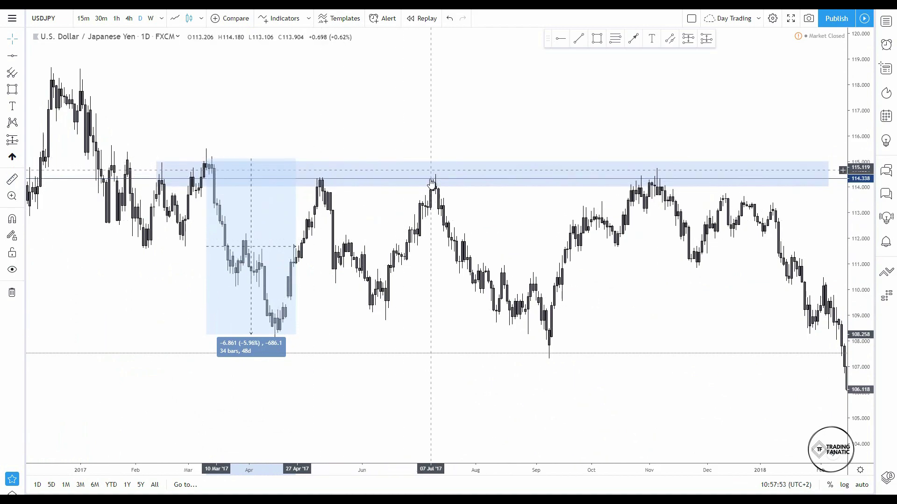
Dismiss the price measurement and reframe the chart around the 2017 lows.
{"action": "left_click", "coordinate": [621, 315]}
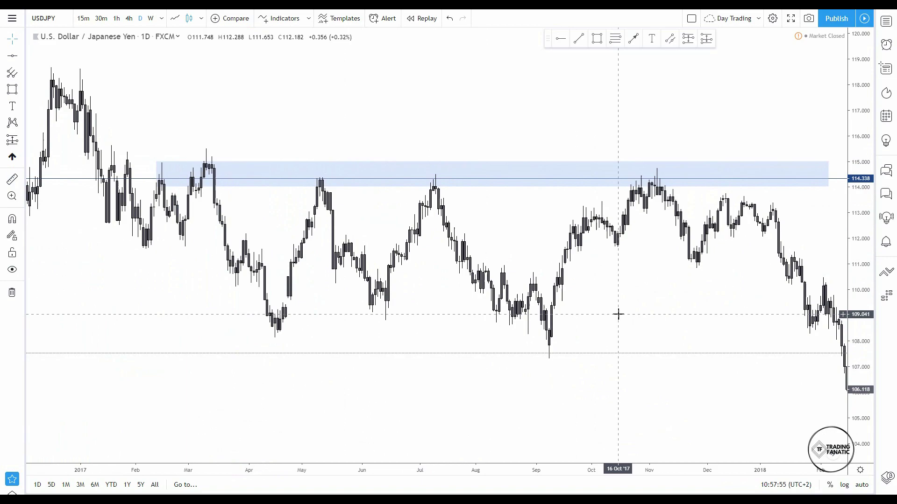
{"action": "left_click_drag", "start_coordinate": [652, 315], "coordinate": [559, 314]}
{"action": "scroll", "coordinate": [559, 315], "scroll_direction": "down", "scroll_amount": 3}
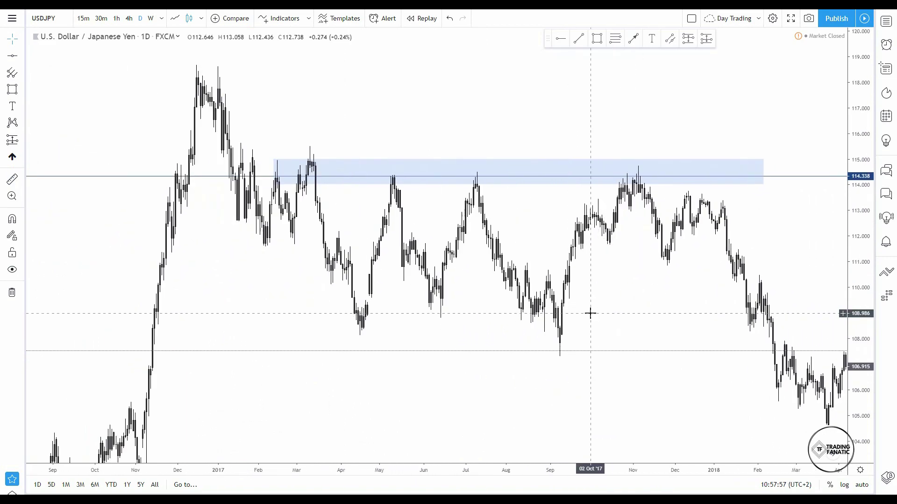
{"action": "scroll", "coordinate": [584, 312], "scroll_direction": "up", "scroll_amount": 2}
{"action": "scroll", "coordinate": [256, 314], "scroll_direction": "down", "scroll_amount": 3}
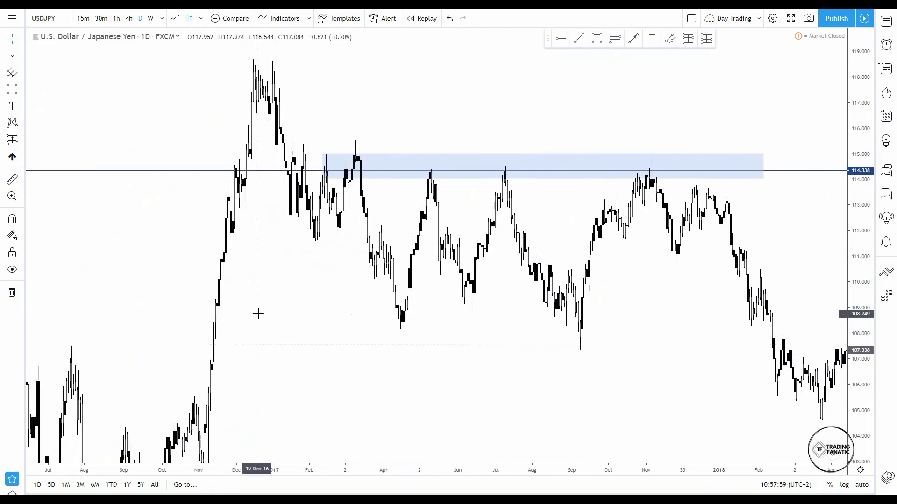
{"action": "scroll", "coordinate": [355, 330], "scroll_direction": "up", "scroll_amount": 2}
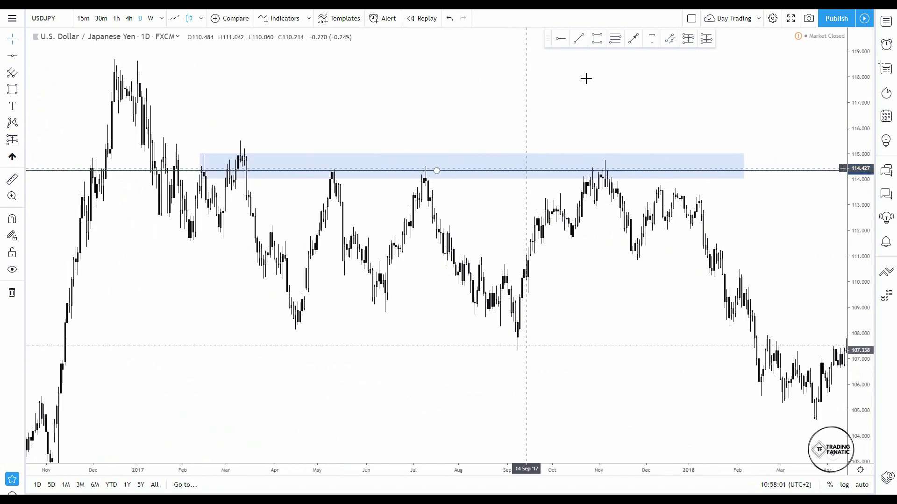
Add a horizontal support line and lower it to 108.258 along the 2017 lows.
{"action": "left_click", "coordinate": [22, 57]}
{"action": "left_click", "coordinate": [47, 106]}
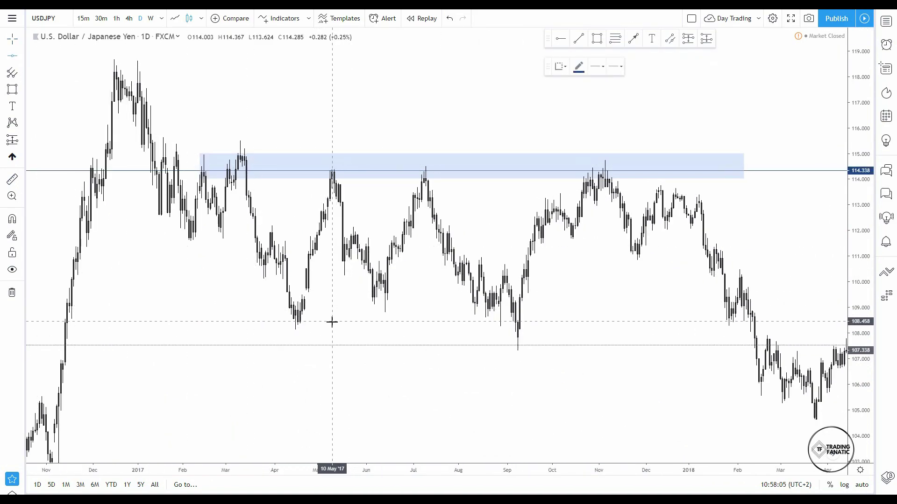
{"action": "left_click", "coordinate": [332, 324]}
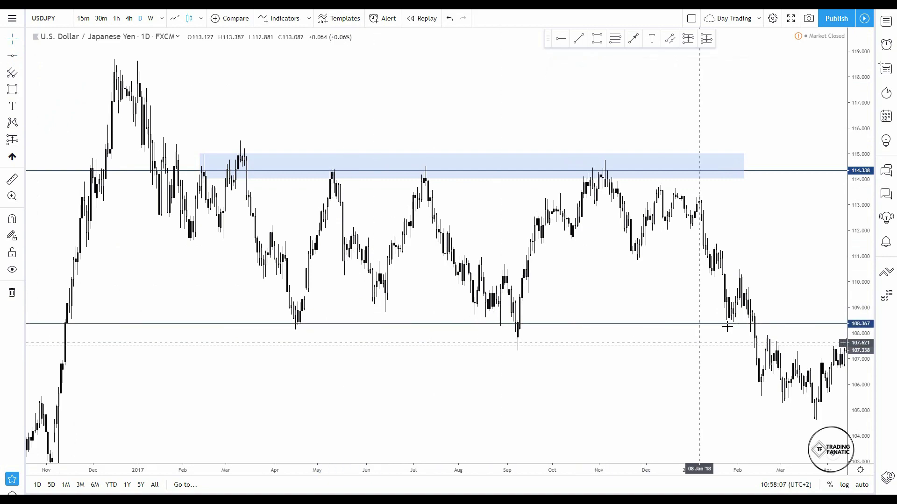
{"action": "scroll", "coordinate": [721, 321], "scroll_direction": "down", "scroll_amount": 1}
{"action": "scroll", "coordinate": [541, 357], "scroll_direction": "up", "scroll_amount": 1}
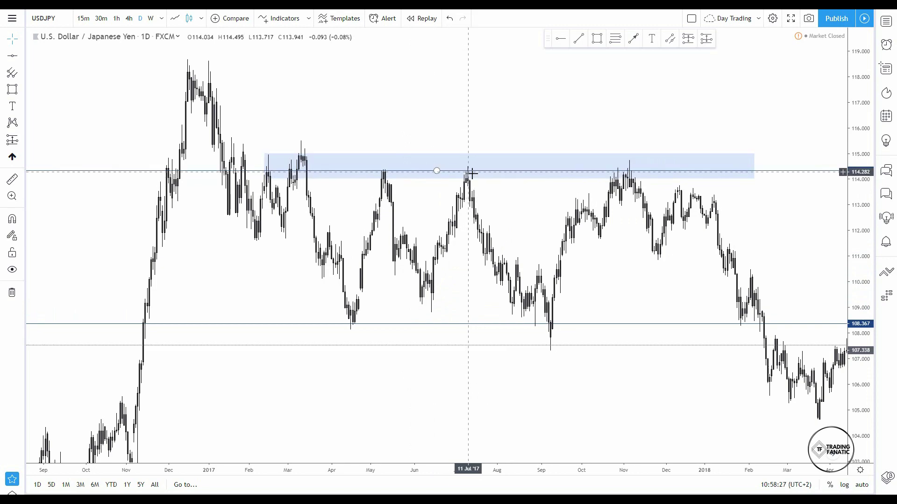
{"action": "left_click_drag", "start_coordinate": [578, 323], "coordinate": [580, 326]}
{"action": "left_click", "coordinate": [581, 313]}
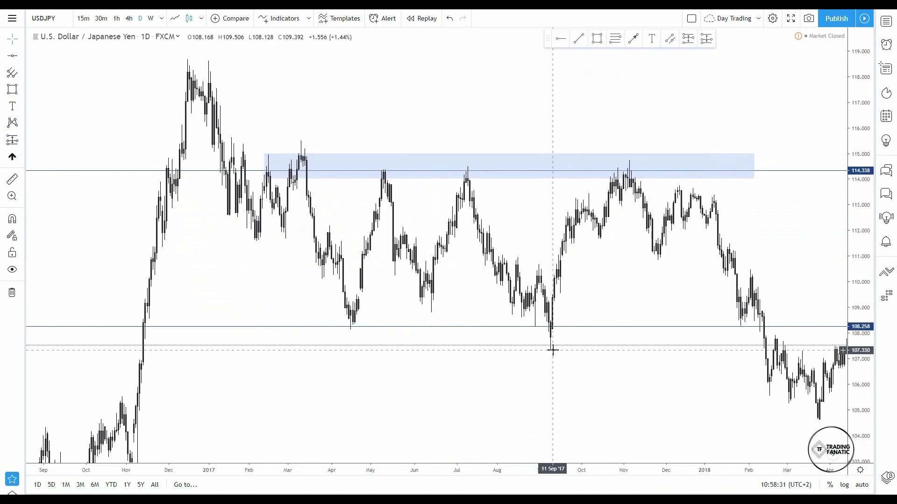
{"action": "scroll", "coordinate": [809, 335], "scroll_direction": "up", "scroll_amount": 5}
{"action": "left_click_drag", "start_coordinate": [857, 350], "coordinate": [841, 309]}
{"action": "left_click_drag", "start_coordinate": [524, 301], "coordinate": [595, 299]}
{"action": "scroll", "coordinate": [600, 296], "scroll_direction": "down", "scroll_amount": 1}
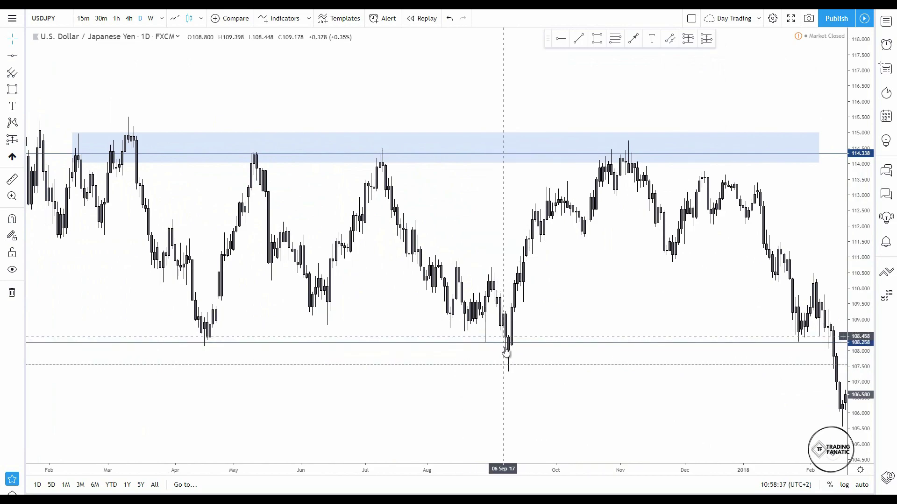
{"action": "scroll", "coordinate": [575, 252], "scroll_direction": "down", "scroll_amount": 4}
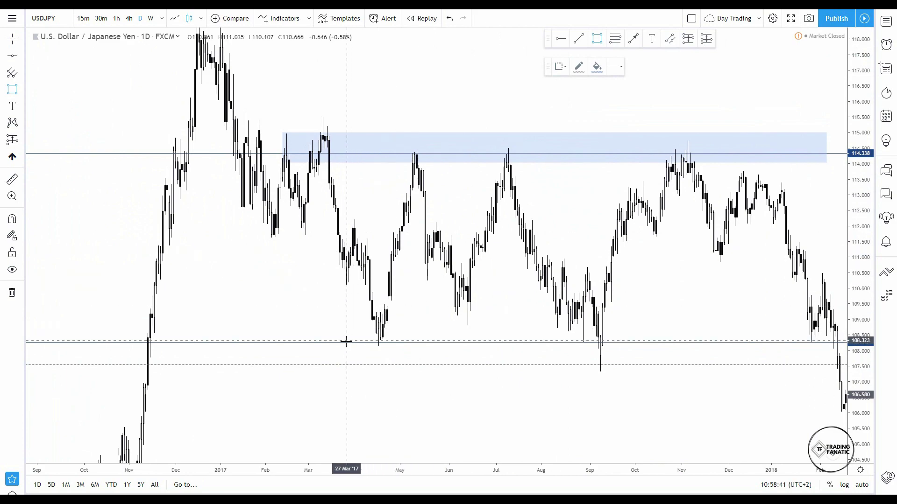
Draw a support zone around the 108.258 line, about 108.05–108.82, and fit its bottom-left corner.
{"action": "left_click_drag", "start_coordinate": [340, 347], "coordinate": [764, 327]}
{"action": "left_click", "coordinate": [764, 325]}
{"action": "left_click", "coordinate": [706, 301]}
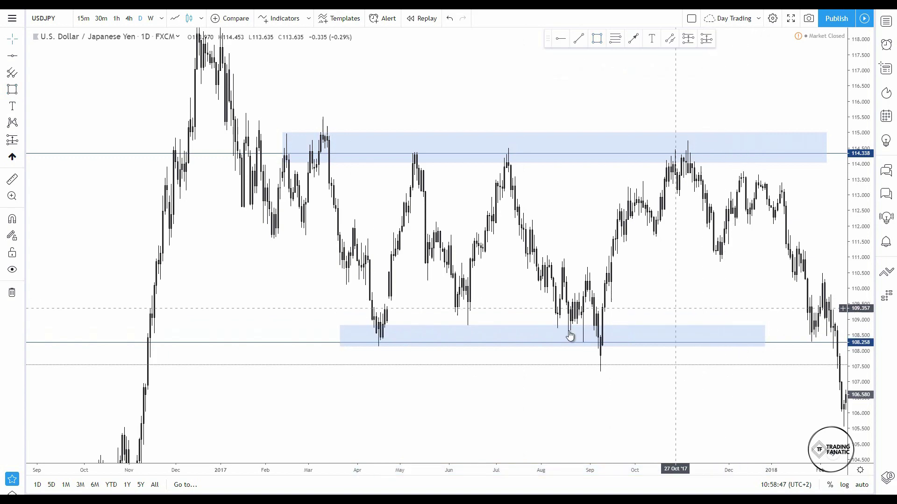
{"action": "left_click", "coordinate": [554, 327]}
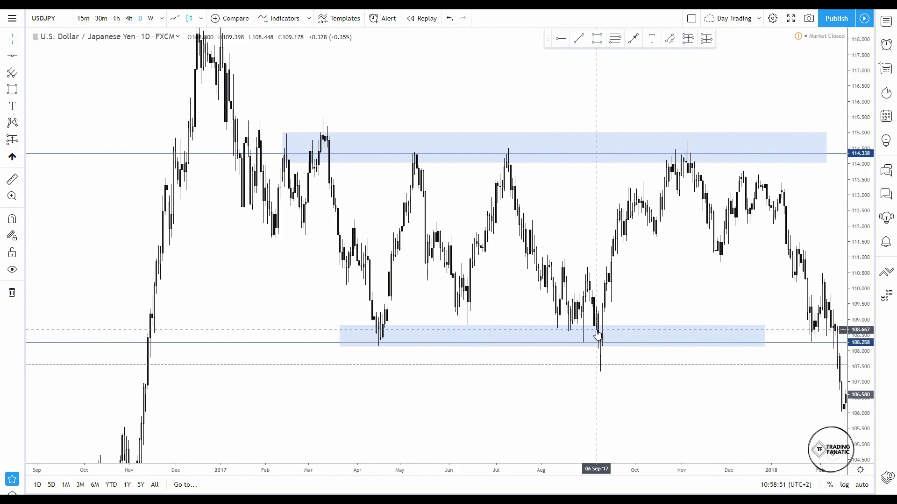
{"action": "mouse_move", "coordinate": [340, 348]}
{"action": "left_mouse_down"}
{"action": "mouse_move", "coordinate": [342, 372]}
{"action": "mouse_move", "coordinate": [344, 346]}
{"action": "left_mouse_up"}
{"action": "left_click", "coordinate": [362, 392]}
Stretch the support zone rightward to the latest candles, then bring December 2016 back into view.
{"action": "scroll", "coordinate": [451, 376], "scroll_direction": "down", "scroll_amount": 1}
{"action": "left_click_drag", "start_coordinate": [733, 398], "coordinate": [517, 404]}
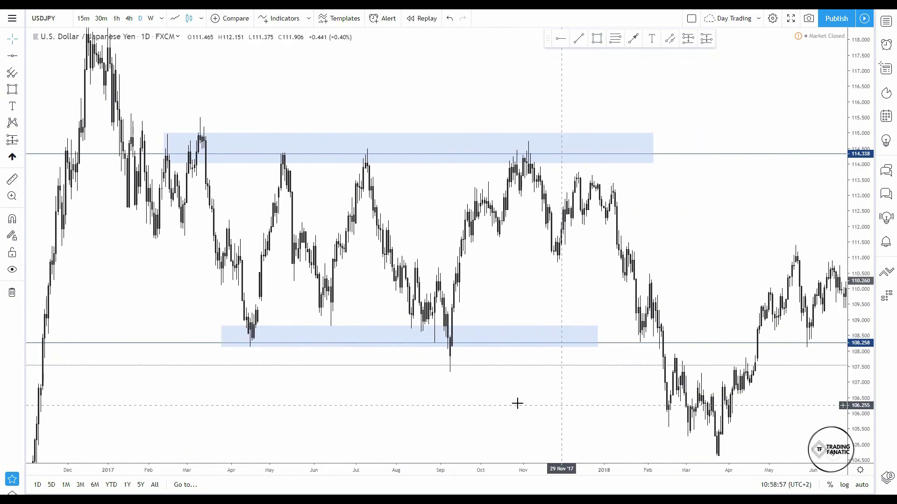
{"action": "left_click_drag", "start_coordinate": [557, 347], "coordinate": [835, 349]}
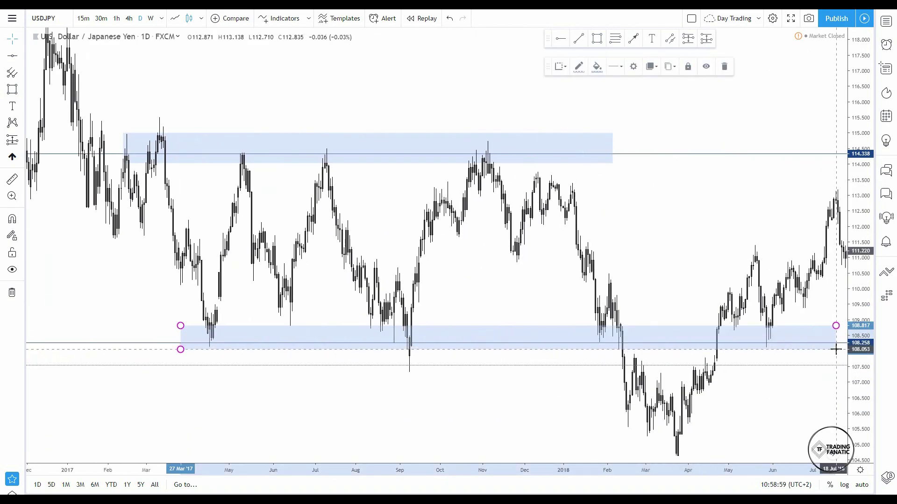
{"action": "left_click", "coordinate": [800, 378]}
{"action": "scroll", "coordinate": [800, 378], "scroll_direction": "down", "scroll_amount": 2}
{"action": "left_click_drag", "start_coordinate": [803, 380], "coordinate": [584, 385]}
{"action": "scroll", "coordinate": [708, 392], "scroll_direction": "down", "scroll_amount": 4}
{"action": "left_click_drag", "start_coordinate": [706, 392], "coordinate": [548, 394]}
{"action": "left_click_drag", "start_coordinate": [508, 350], "coordinate": [806, 349]}
{"action": "left_click", "coordinate": [775, 379]}
{"action": "left_click_drag", "start_coordinate": [336, 403], "coordinate": [598, 391]}
{"action": "scroll", "coordinate": [586, 387], "scroll_direction": "up", "scroll_amount": 10}
{"action": "left_click_drag", "start_coordinate": [506, 383], "coordinate": [449, 384]}
{"action": "scroll", "coordinate": [323, 374], "scroll_direction": "up", "scroll_amount": 2}
{"action": "left_click_drag", "start_coordinate": [322, 381], "coordinate": [493, 402]}
{"action": "scroll", "coordinate": [345, 377], "scroll_direction": "up", "scroll_amount": 1}
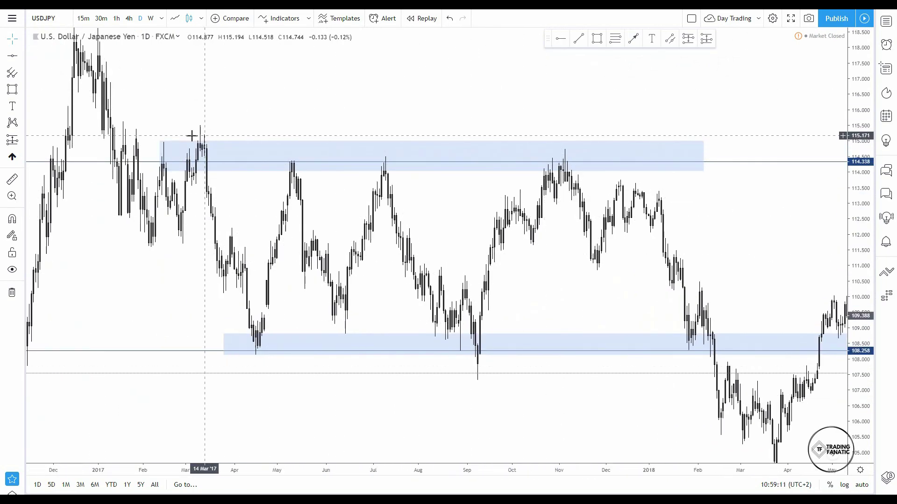
{"action": "left_click_drag", "start_coordinate": [546, 420], "coordinate": [710, 405]}
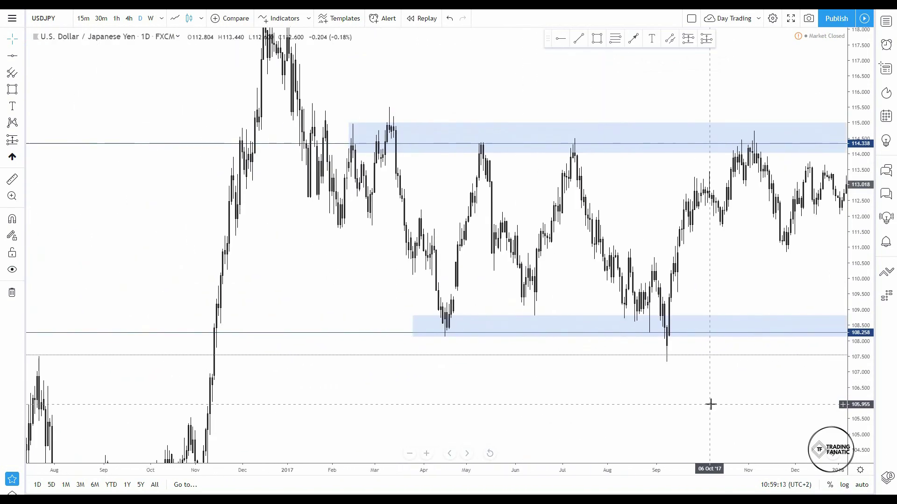
{"action": "scroll", "coordinate": [711, 405], "scroll_direction": "up", "scroll_amount": 4}
{"action": "left_click_drag", "start_coordinate": [870, 416], "coordinate": [861, 398]}
{"action": "scroll", "coordinate": [701, 336], "scroll_direction": "up", "scroll_amount": 1}
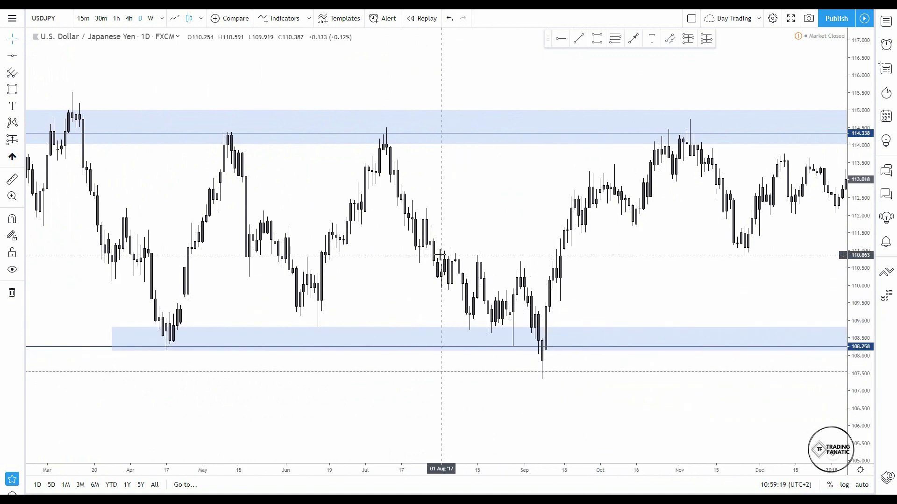
{"action": "scroll", "coordinate": [473, 245], "scroll_direction": "down", "scroll_amount": 1}
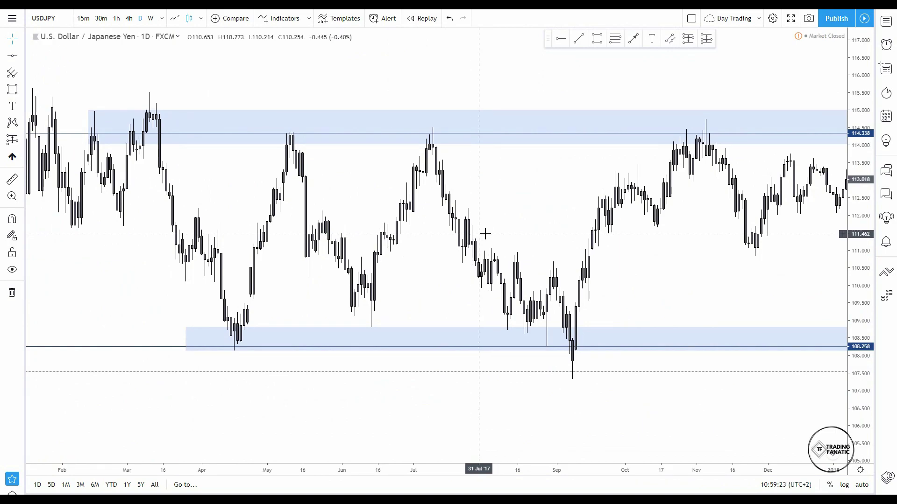
{"action": "left_click_drag", "start_coordinate": [544, 351], "coordinate": [550, 351]}
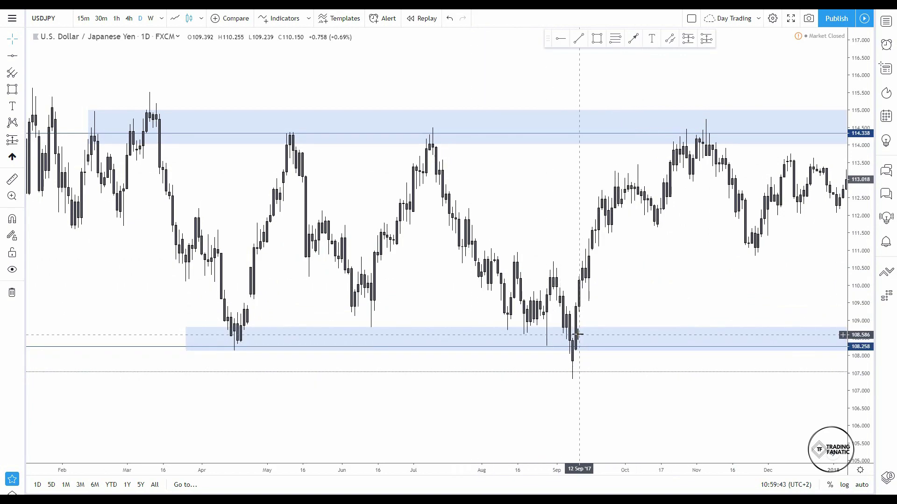
{"action": "left_click", "coordinate": [588, 345]}
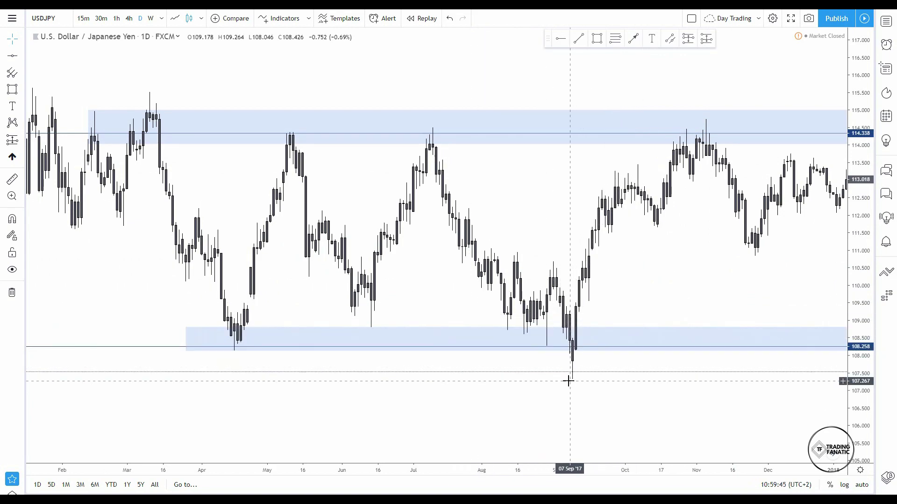
{"action": "left_click", "coordinate": [129, 18]}
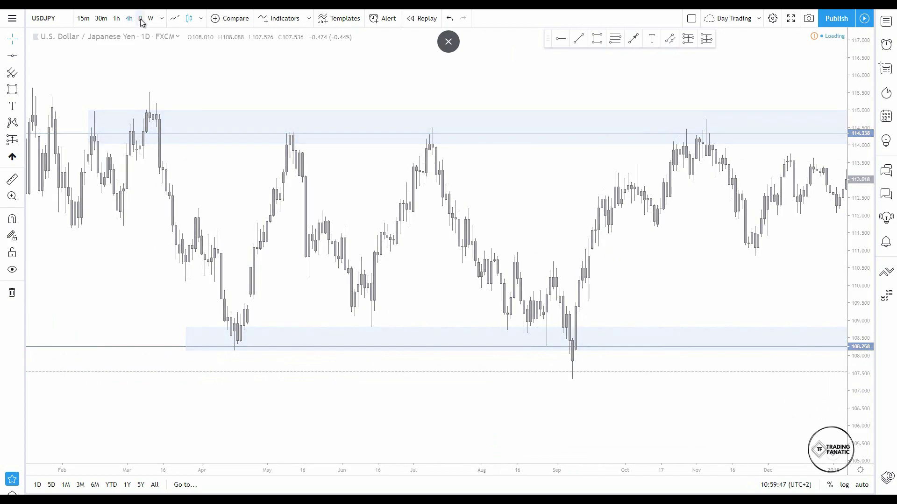
{"action": "scroll", "coordinate": [538, 360], "scroll_direction": "down", "scroll_amount": 10}
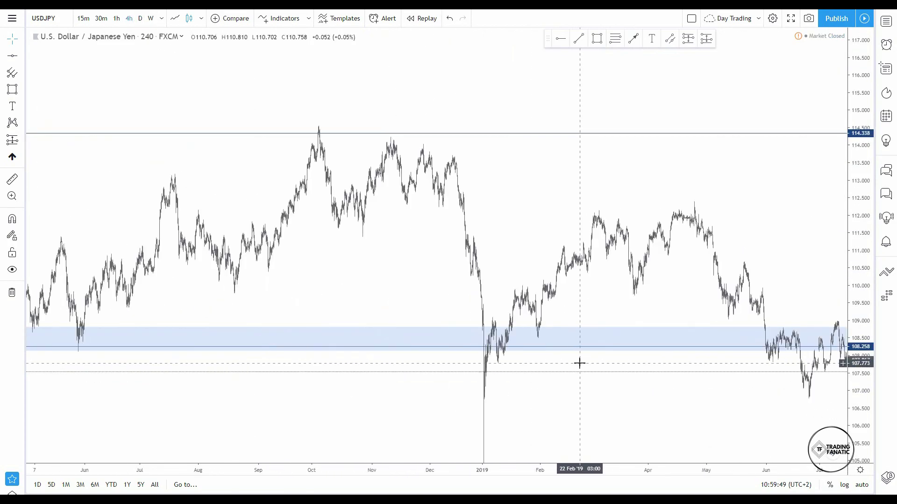
{"action": "left_click_drag", "start_coordinate": [384, 398], "coordinate": [747, 390]}
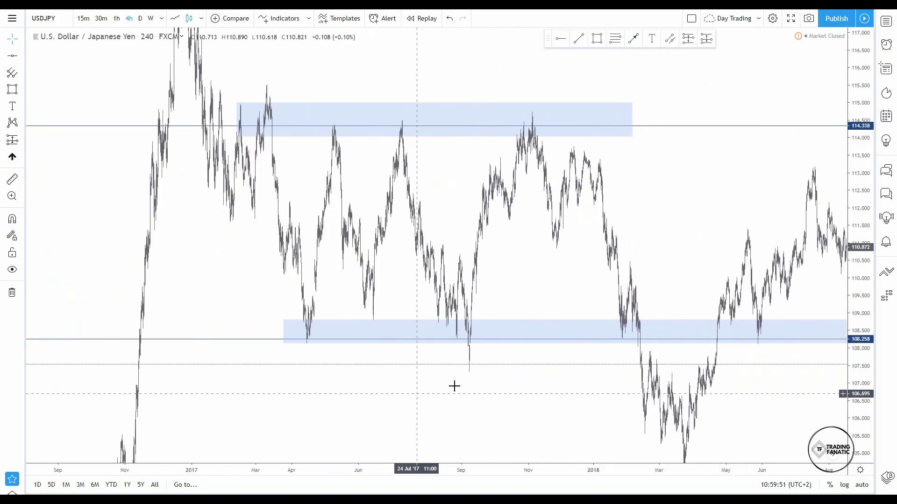
{"action": "left_click_drag", "start_coordinate": [419, 394], "coordinate": [717, 387]}
{"action": "scroll", "coordinate": [733, 377], "scroll_direction": "up", "scroll_amount": 5}
{"action": "scroll", "coordinate": [726, 373], "scroll_direction": "up", "scroll_amount": 8}
{"action": "left_click_drag", "start_coordinate": [598, 378], "coordinate": [808, 380]}
{"action": "scroll", "coordinate": [810, 383], "scroll_direction": "up", "scroll_amount": 6}
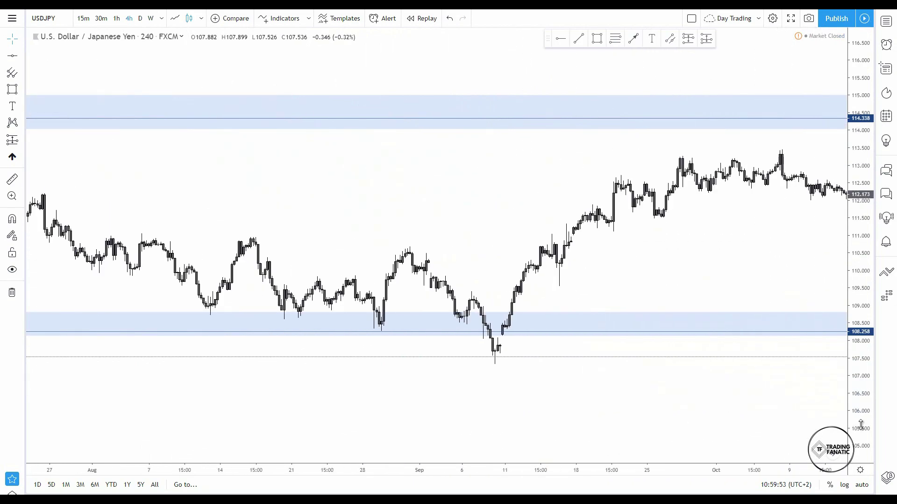
{"action": "left_click_drag", "start_coordinate": [866, 422], "coordinate": [860, 348]}
{"action": "scroll", "coordinate": [653, 343], "scroll_direction": "up", "scroll_amount": 3}
{"action": "left_click_drag", "start_coordinate": [560, 348], "coordinate": [734, 204]}
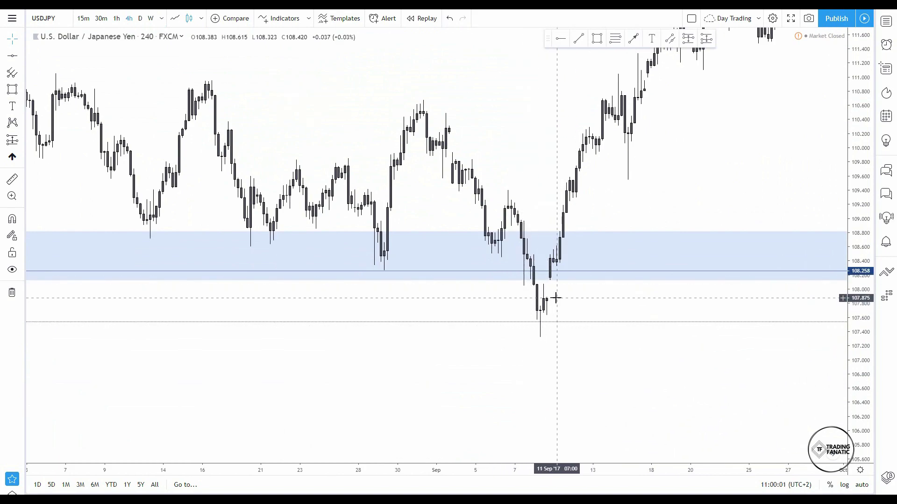
{"action": "scroll", "coordinate": [562, 294], "scroll_direction": "down", "scroll_amount": 5}
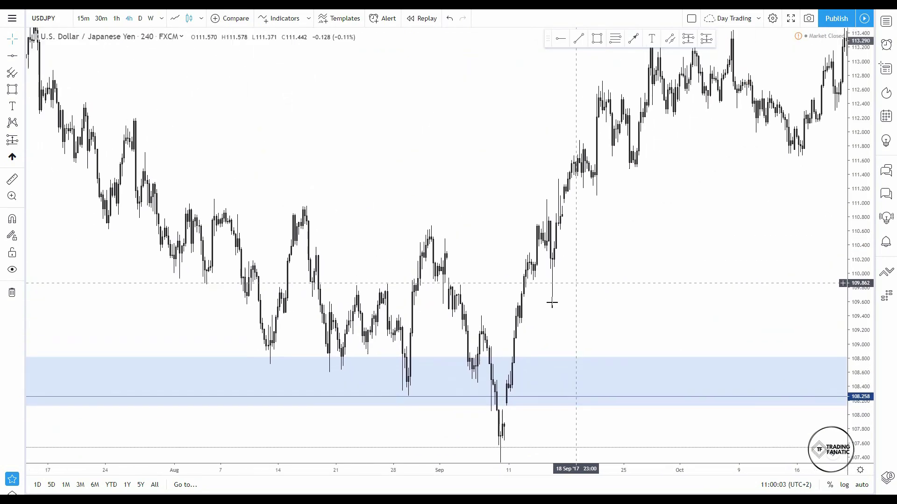
{"action": "scroll", "coordinate": [840, 103], "scroll_direction": "down", "scroll_amount": 5}
{"action": "left_click_drag", "start_coordinate": [859, 124], "coordinate": [858, 261]}
{"action": "left_click_drag", "start_coordinate": [787, 261], "coordinate": [673, 276]}
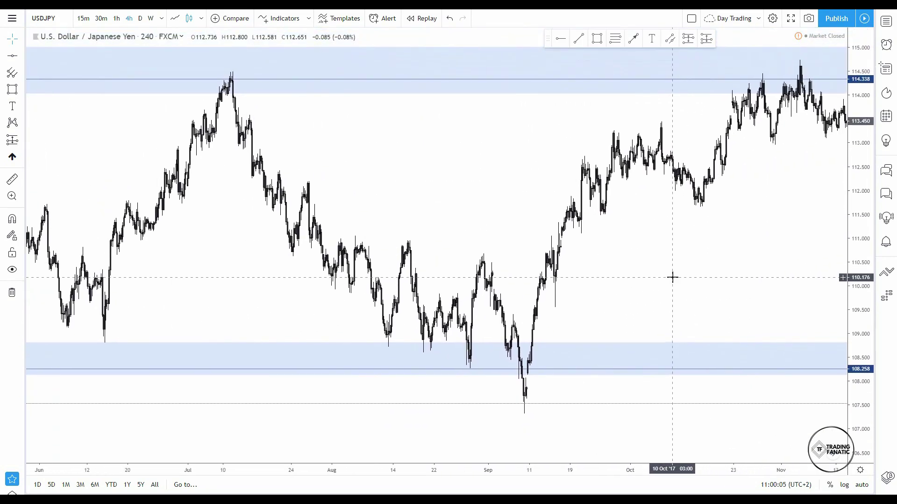
{"action": "left_click", "coordinate": [546, 374]}
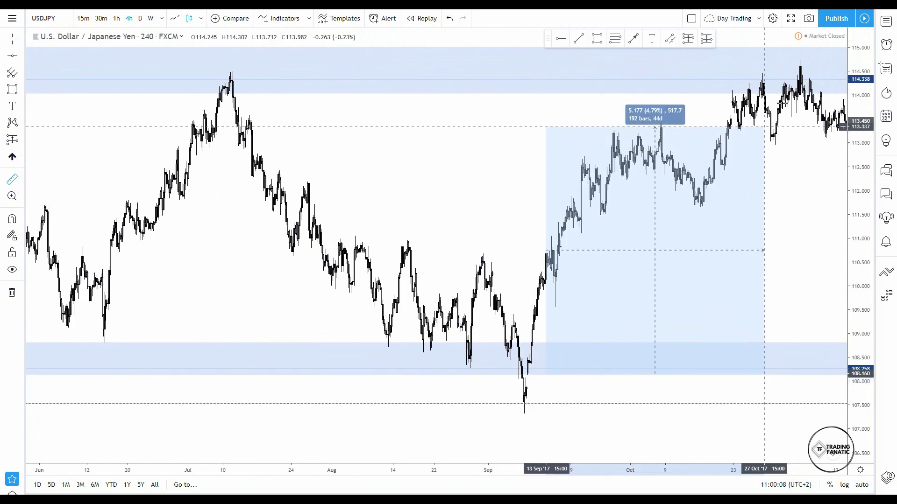
{"action": "left_click", "coordinate": [809, 66]}
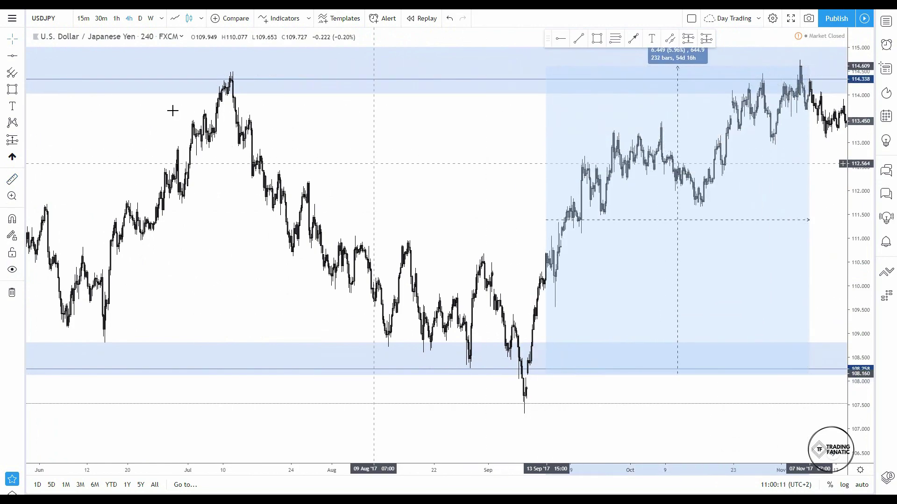
{"action": "left_click", "coordinate": [141, 20]}
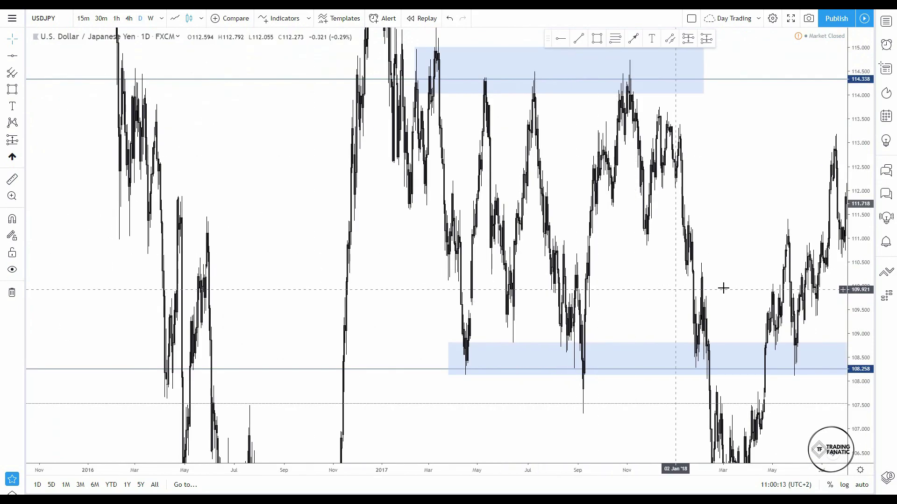
Pan toward later dates, then select and deselect the 108.258 line.
{"action": "scroll", "coordinate": [765, 327], "scroll_direction": "up", "scroll_amount": 3}
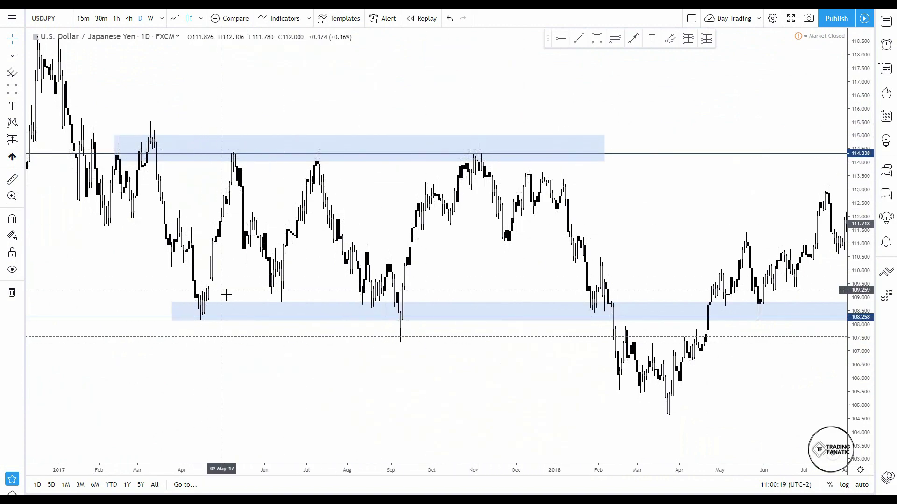
{"action": "scroll", "coordinate": [637, 389], "scroll_direction": "up", "scroll_amount": 2}
{"action": "scroll", "coordinate": [638, 389], "scroll_direction": "up", "scroll_amount": 1}
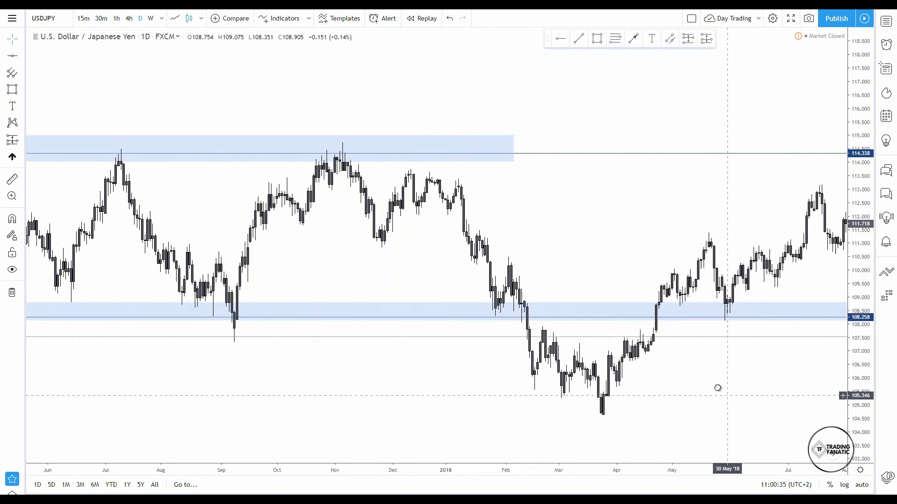
{"action": "left_click_drag", "start_coordinate": [673, 345], "coordinate": [573, 246]}
{"action": "left_click", "coordinate": [461, 246]}
{"action": "key", "text": "Escape"}
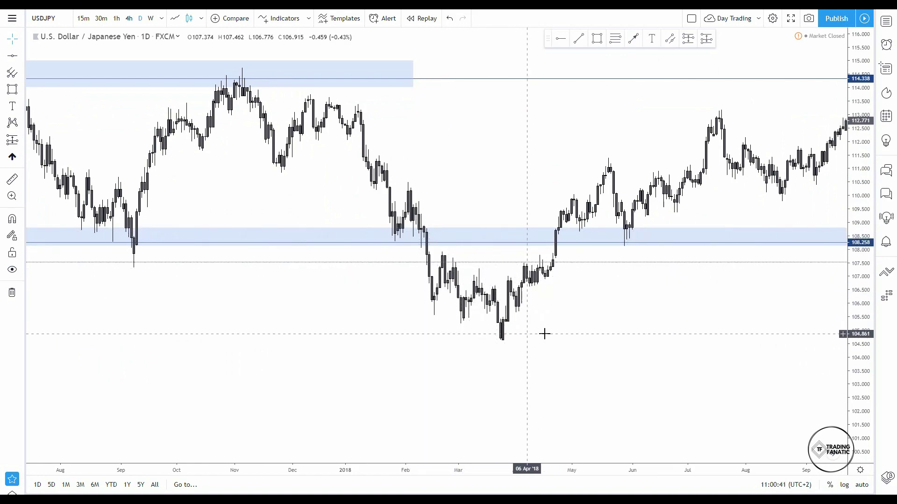
Stretch the 114–115 resistance zone past the October 2018 highs into early 2019.
{"action": "scroll", "coordinate": [478, 264], "scroll_direction": "down", "scroll_amount": 3}
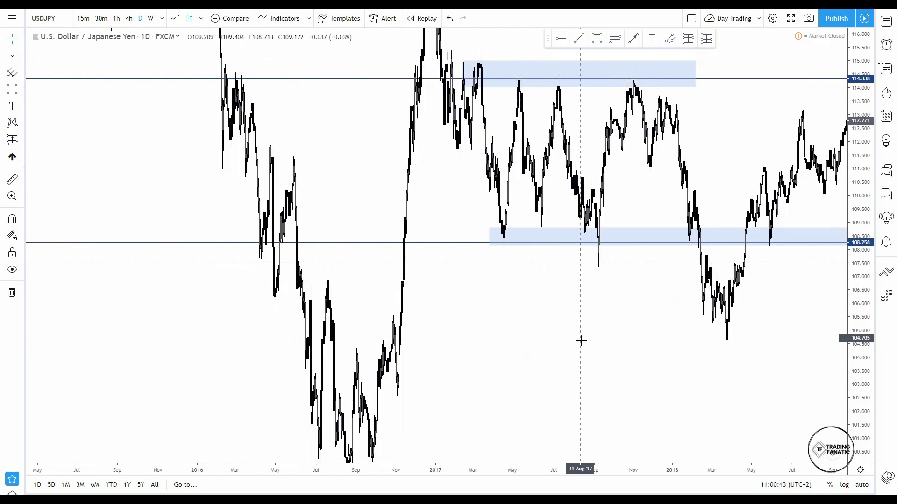
{"action": "scroll", "coordinate": [586, 344], "scroll_direction": "up", "scroll_amount": 3}
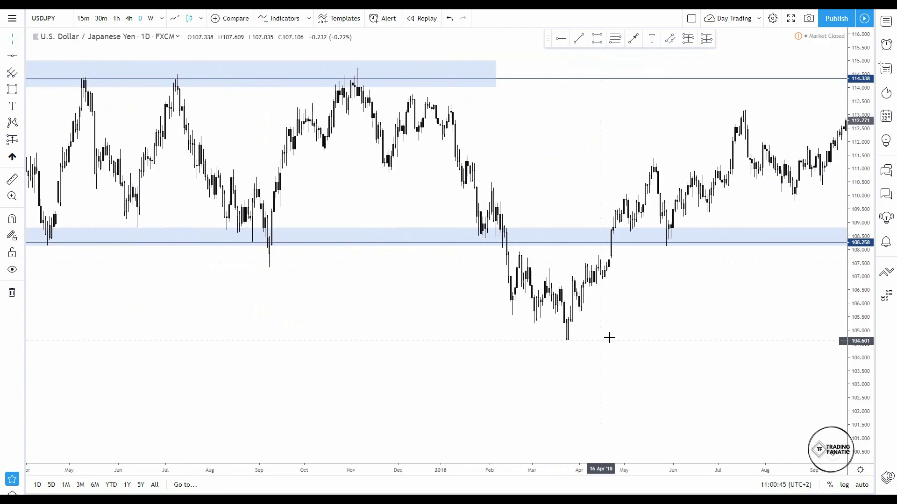
{"action": "left_click_drag", "start_coordinate": [700, 312], "coordinate": [417, 359]}
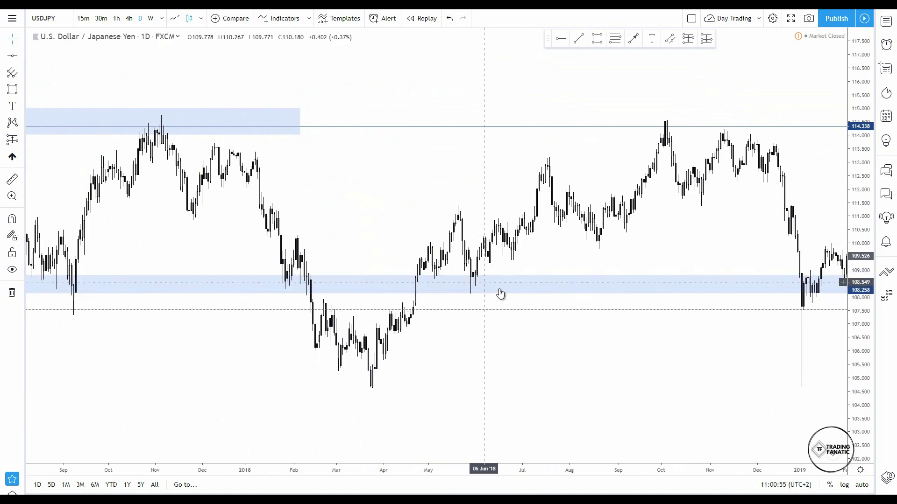
{"action": "left_click_drag", "start_coordinate": [566, 253], "coordinate": [542, 266]}
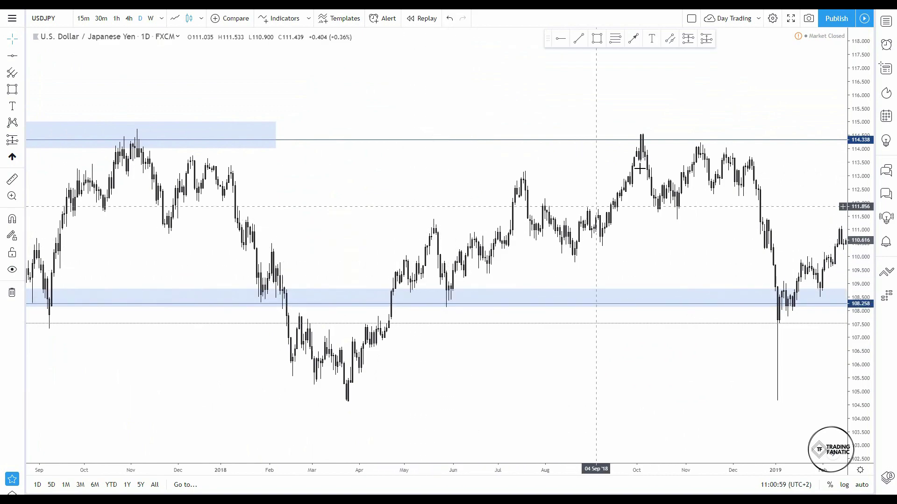
{"action": "left_click_drag", "start_coordinate": [276, 144], "coordinate": [814, 147]}
{"action": "left_click", "coordinate": [812, 158]}
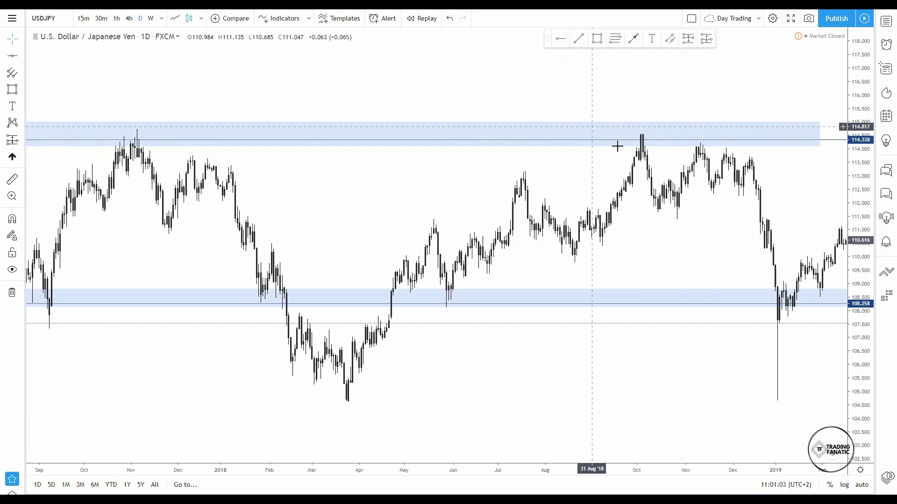
{"action": "scroll", "coordinate": [653, 151], "scroll_direction": "down", "scroll_amount": 6}
{"action": "left_click_drag", "start_coordinate": [662, 117], "coordinate": [462, 159]}
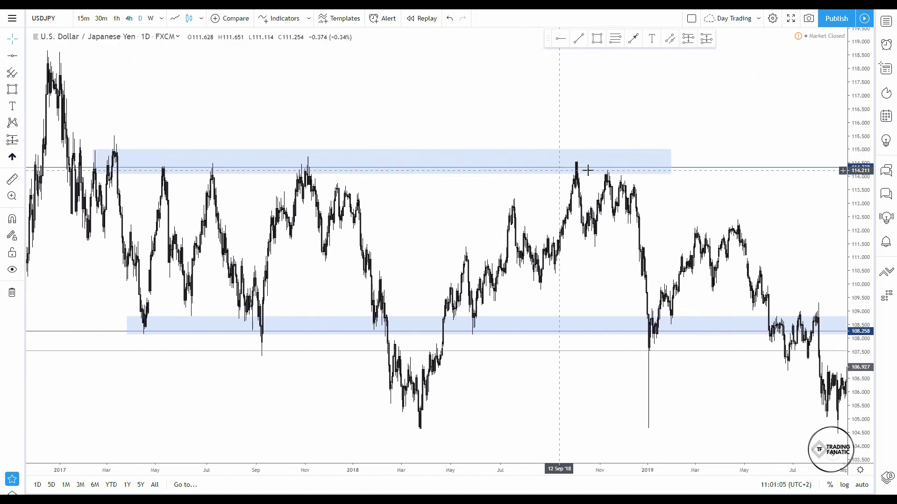
{"action": "scroll", "coordinate": [469, 205], "scroll_direction": "up", "scroll_amount": 3}
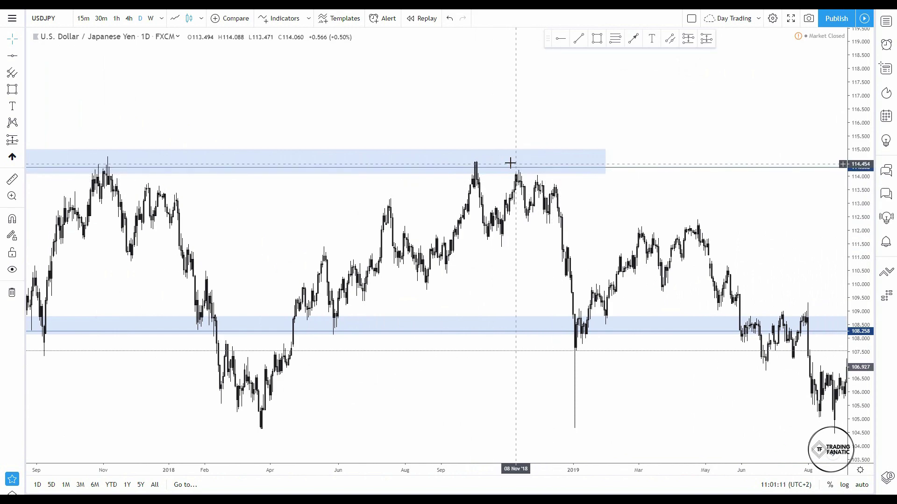
{"action": "scroll", "coordinate": [559, 56], "scroll_direction": "up", "scroll_amount": 2}
Place a short downward projection line on the chart.
{"action": "left_click", "coordinate": [437, 167]}
{"action": "left_click", "coordinate": [515, 191]}
{"action": "scroll", "coordinate": [665, 356], "scroll_direction": "down", "scroll_amount": 3}
{"action": "left_click_drag", "start_coordinate": [687, 400], "coordinate": [605, 343]}
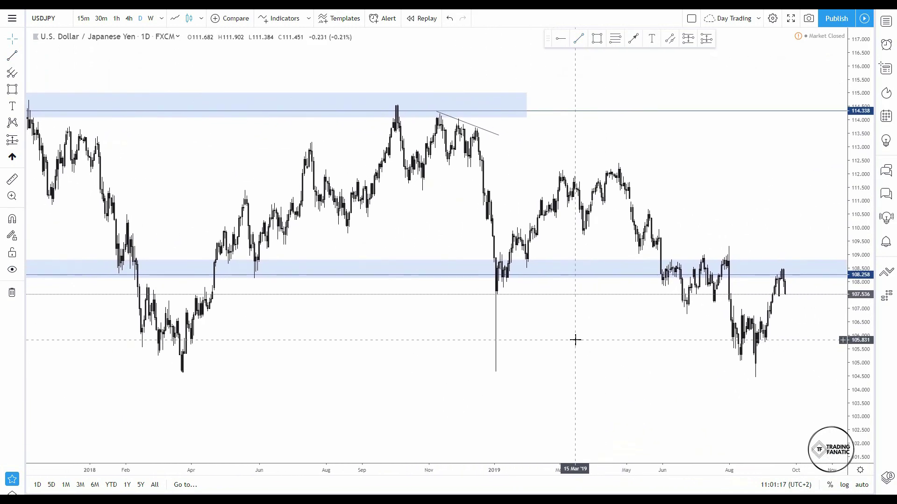
{"action": "scroll", "coordinate": [588, 341], "scroll_direction": "up", "scroll_amount": 1}
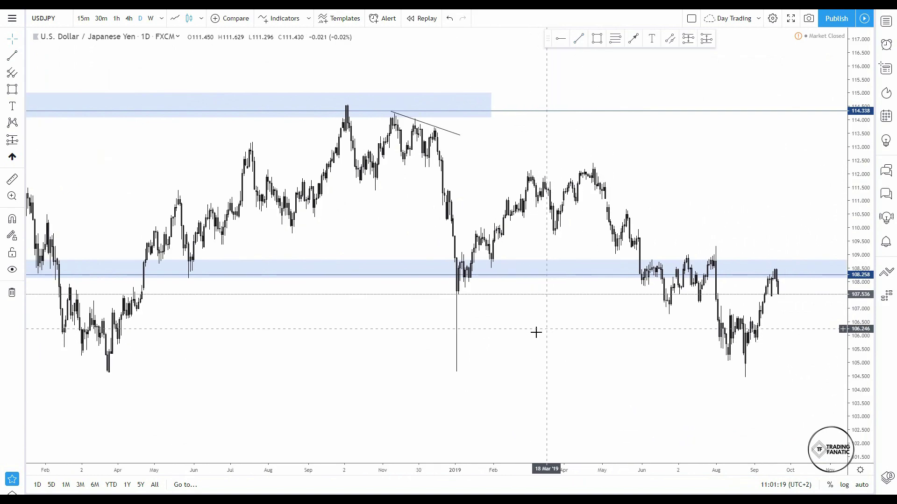
Draw a 104.60–105.26 zone from the March 2018 low to the right edge, then extend it left.
{"action": "left_click", "coordinate": [599, 37]}
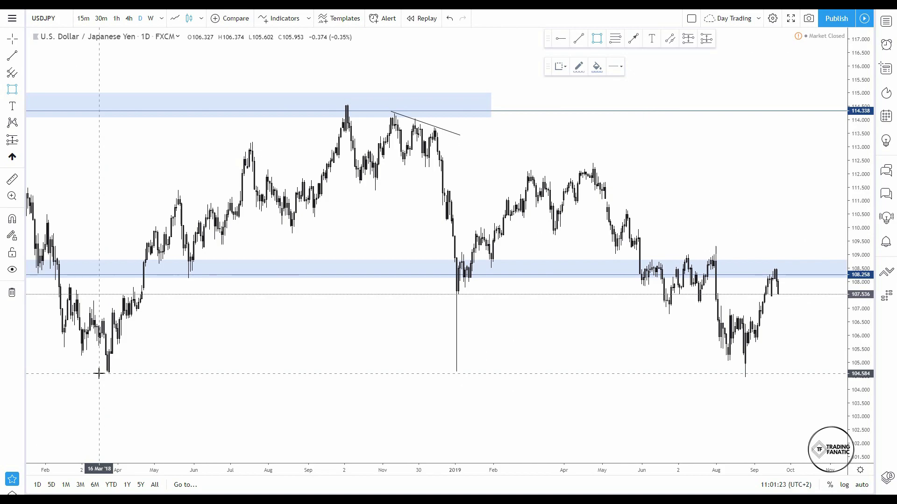
{"action": "left_click_drag", "start_coordinate": [110, 373], "coordinate": [834, 356]}
{"action": "scroll", "coordinate": [437, 380], "scroll_direction": "down", "scroll_amount": 5}
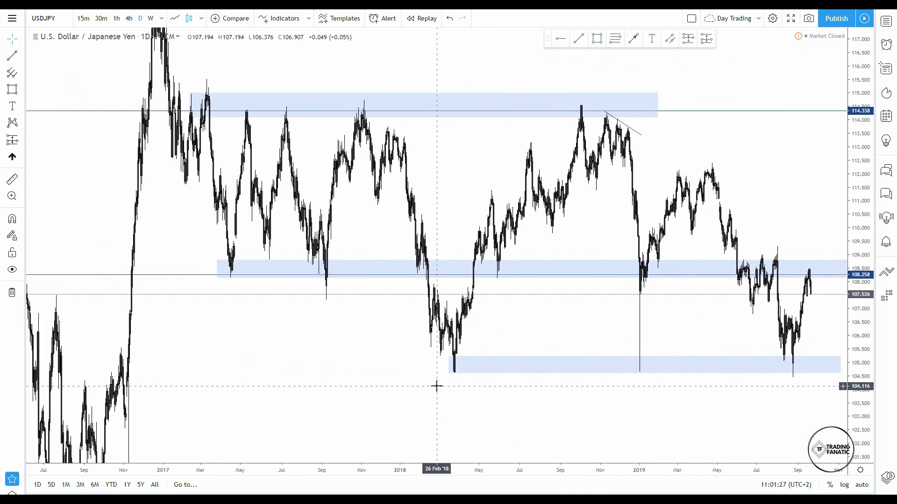
{"action": "scroll", "coordinate": [378, 399], "scroll_direction": "up", "scroll_amount": 3}
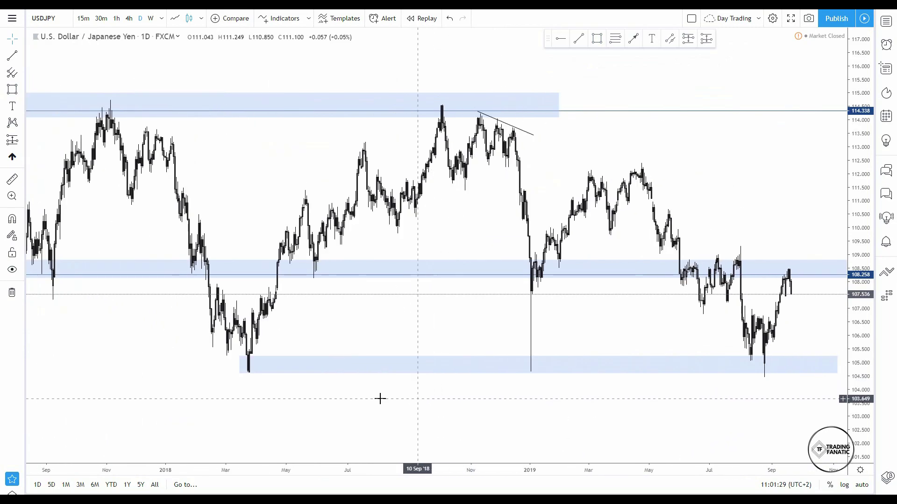
{"action": "left_click_drag", "start_coordinate": [210, 405], "coordinate": [674, 395]}
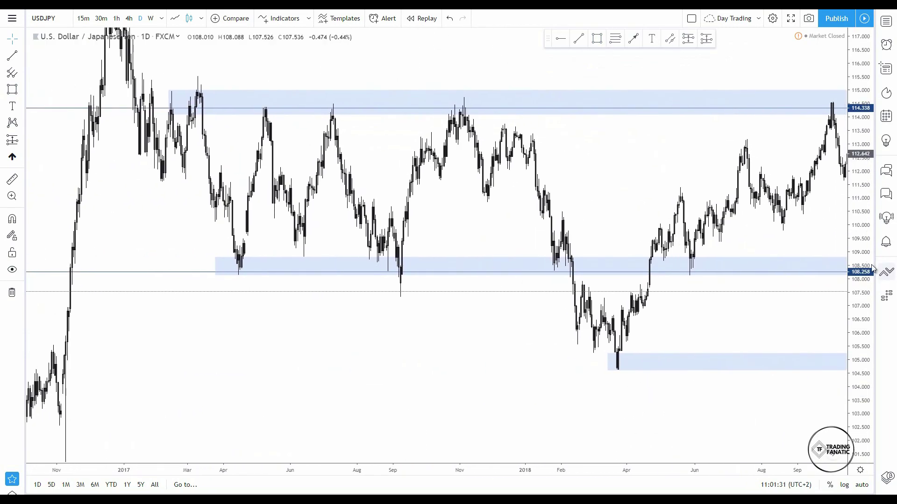
{"action": "scroll", "coordinate": [743, 287], "scroll_direction": "up", "scroll_amount": 2}
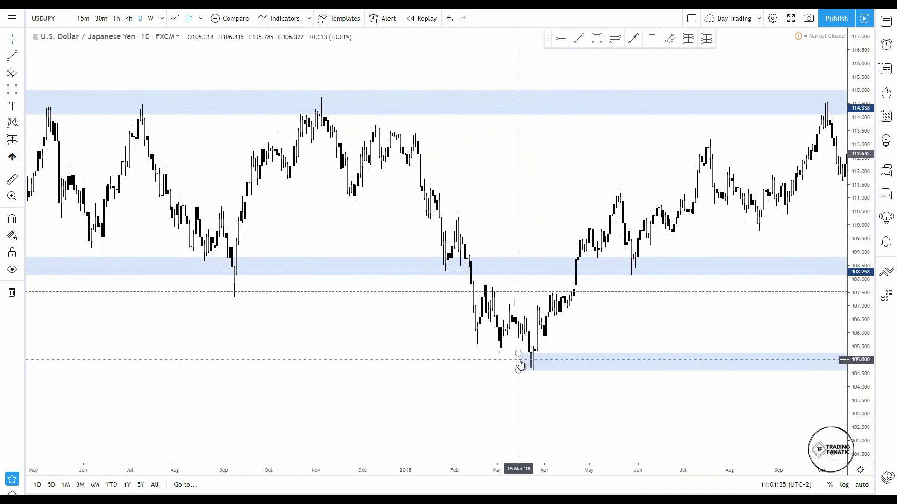
{"action": "left_click_drag", "start_coordinate": [517, 354], "coordinate": [491, 354]}
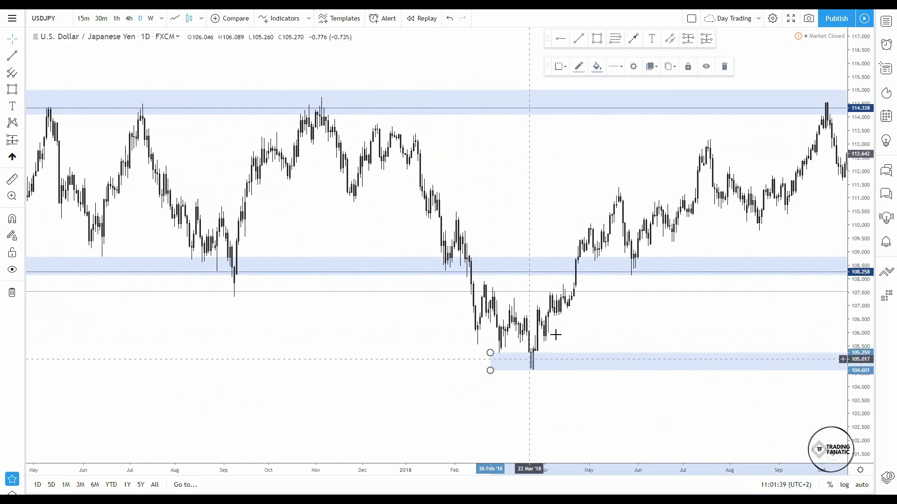
{"action": "left_click_drag", "start_coordinate": [685, 315], "coordinate": [353, 314]}
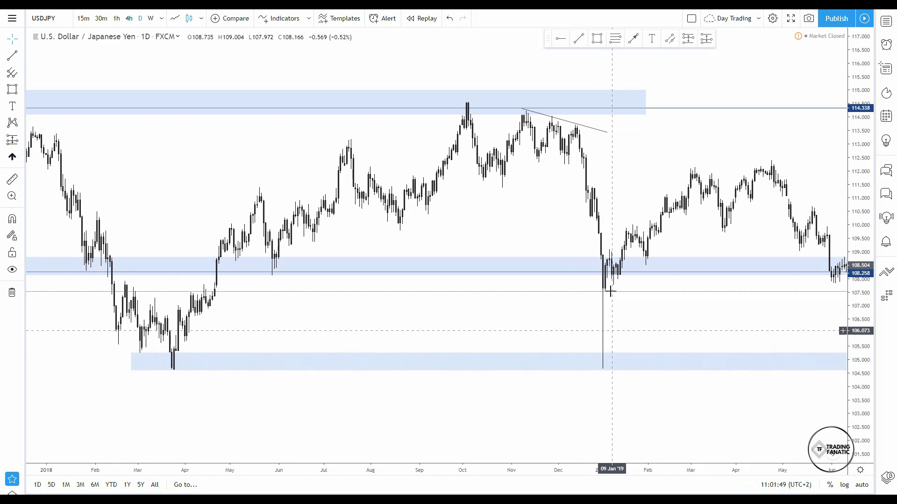
Draw a thin 111.9–112.1 resistance zone over the March–April 2019 highs into May 2019.
{"action": "scroll", "coordinate": [659, 299], "scroll_direction": "up", "scroll_amount": 1}
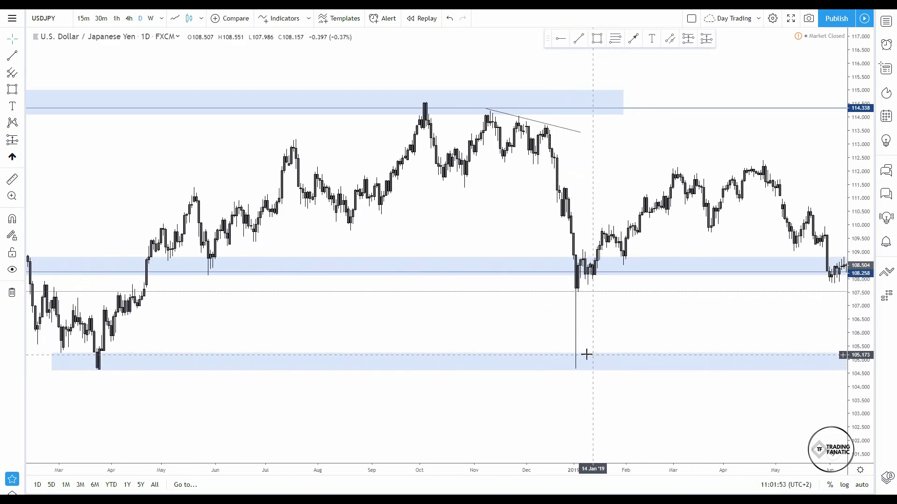
{"action": "left_click_drag", "start_coordinate": [720, 313], "coordinate": [537, 341]}
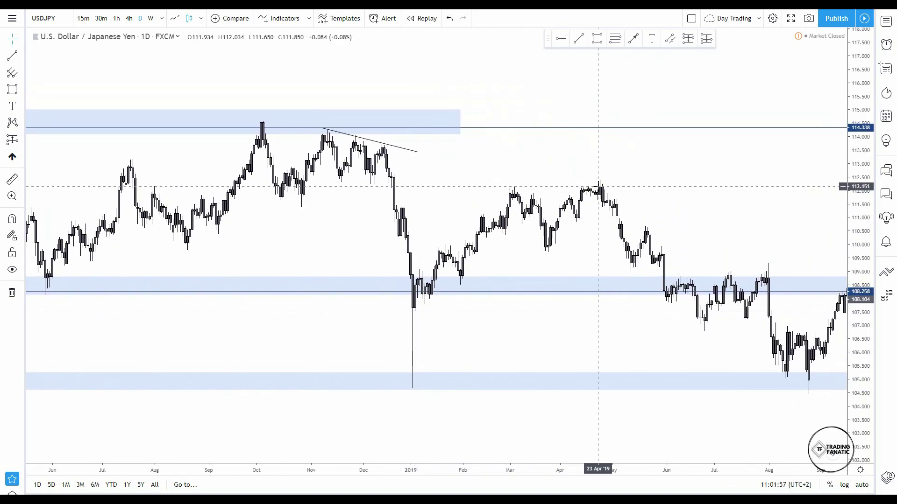
{"action": "left_click_drag", "start_coordinate": [871, 394], "coordinate": [867, 262]}
{"action": "scroll", "coordinate": [756, 222], "scroll_direction": "up", "scroll_amount": 2}
{"action": "left_click_drag", "start_coordinate": [611, 202], "coordinate": [632, 240]}
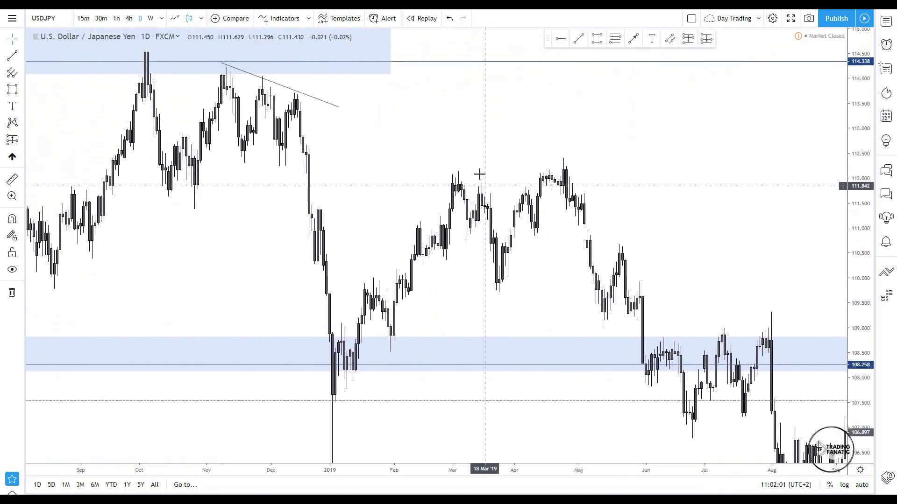
{"action": "left_click", "coordinate": [592, 42]}
{"action": "left_click_drag", "start_coordinate": [439, 183], "coordinate": [669, 172]}
{"action": "left_click", "coordinate": [668, 196]}
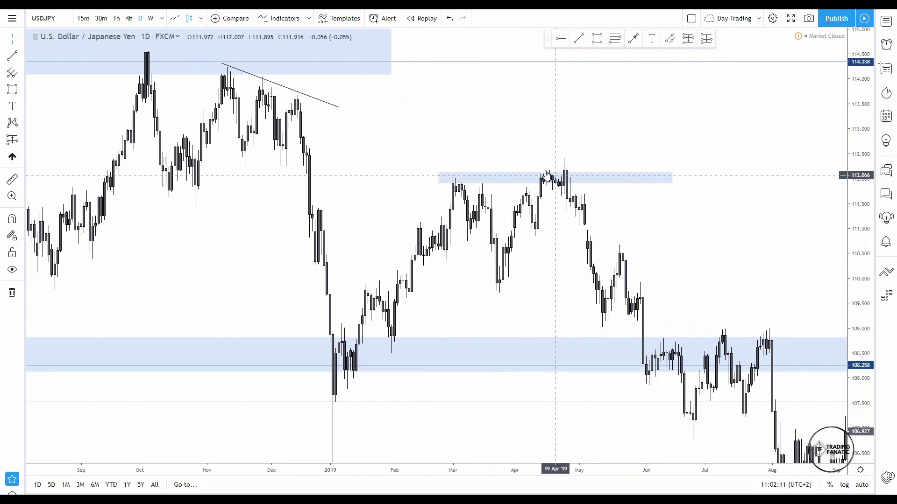
{"action": "scroll", "coordinate": [776, 256], "scroll_direction": "up", "scroll_amount": 3}
{"action": "left_click_drag", "start_coordinate": [504, 191], "coordinate": [724, 270]}
{"action": "scroll", "coordinate": [834, 277], "scroll_direction": "up", "scroll_amount": 3}
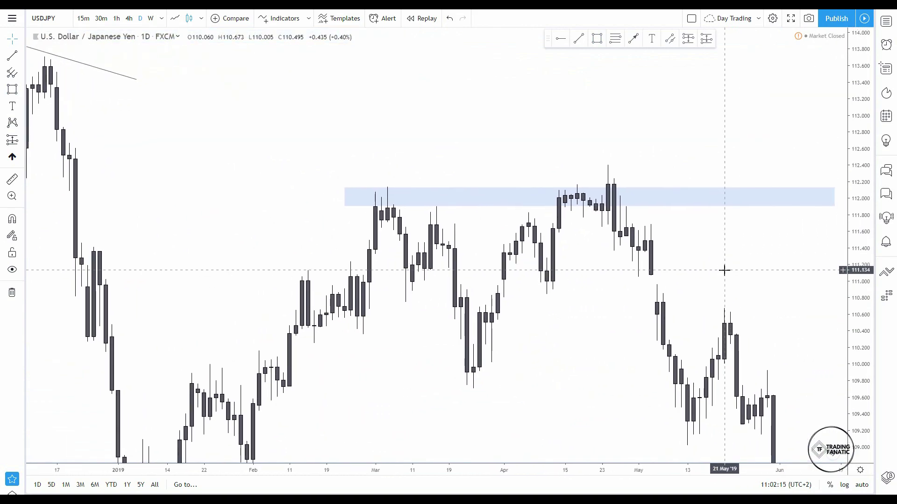
Draw a trend-line arrow up from the recent highs, then delete it.
{"action": "left_click", "coordinate": [634, 39]}
{"action": "left_click", "coordinate": [607, 225]}
{"action": "left_click", "coordinate": [608, 156]}
{"action": "left_click", "coordinate": [646, 160]}
{"action": "left_click", "coordinate": [608, 160]}
{"action": "left_click", "coordinate": [779, 67]}
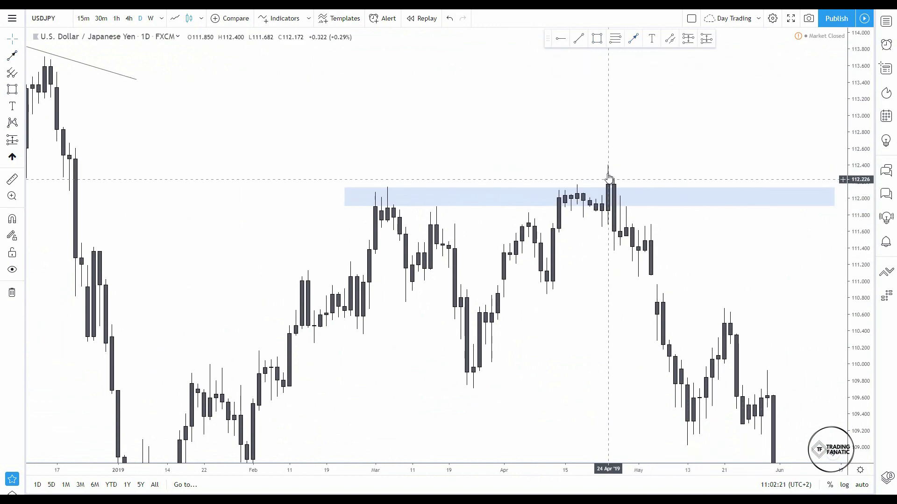
Switch to 4-hour candles and frame the price action around the 112 zone.
{"action": "left_click_drag", "start_coordinate": [719, 256], "coordinate": [661, 198]}
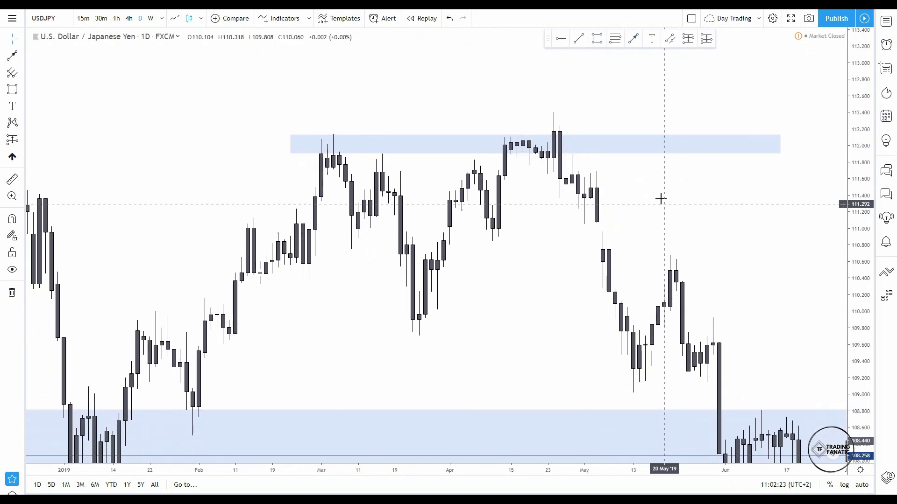
{"action": "scroll", "coordinate": [846, 194], "scroll_direction": "down", "scroll_amount": 2}
{"action": "left_click_drag", "start_coordinate": [857, 188], "coordinate": [812, 251]}
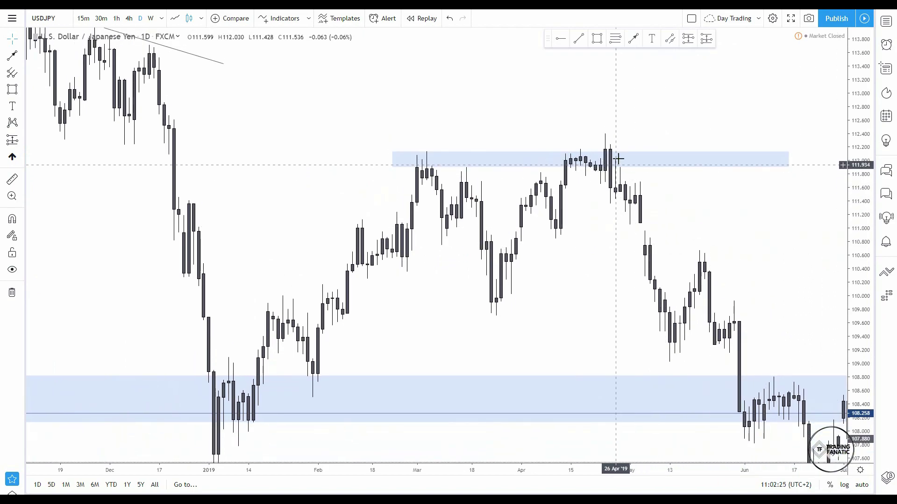
{"action": "left_click", "coordinate": [129, 18]}
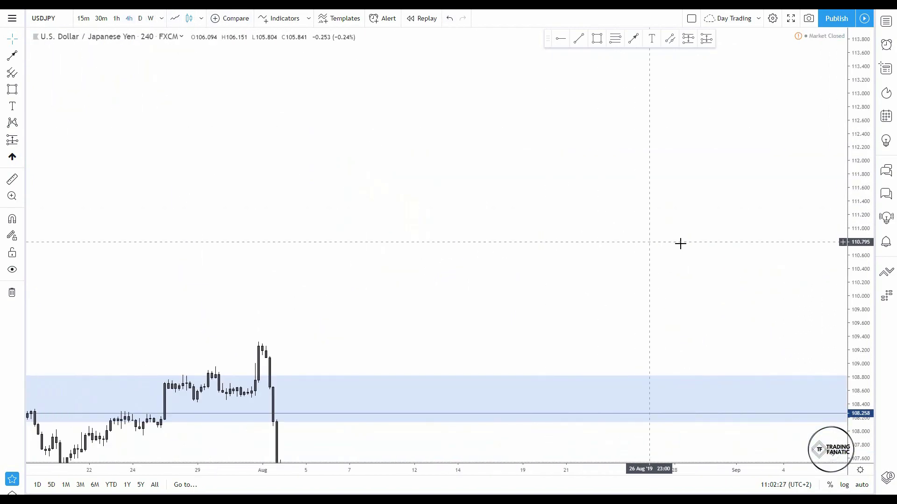
{"action": "scroll", "coordinate": [808, 125], "scroll_direction": "up", "scroll_amount": 5}
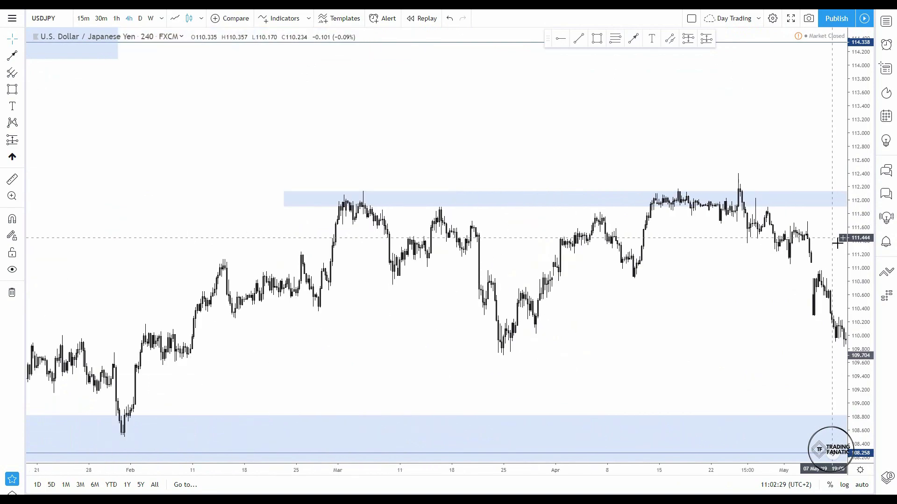
{"action": "left_click_drag", "start_coordinate": [678, 113], "coordinate": [664, 145]}
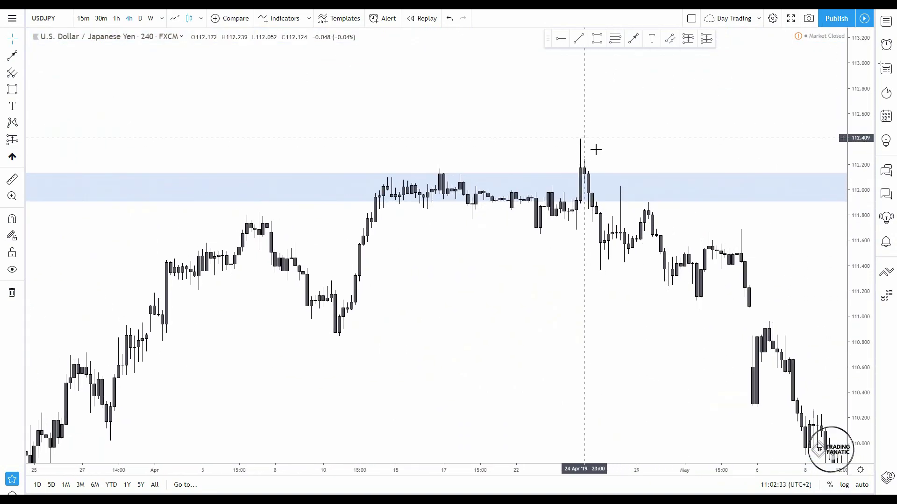
{"action": "scroll", "coordinate": [601, 150], "scroll_direction": "down", "scroll_amount": 7}
{"action": "scroll", "coordinate": [364, 162], "scroll_direction": "up", "scroll_amount": 5}
{"action": "scroll", "coordinate": [761, 223], "scroll_direction": "down", "scroll_amount": 5}
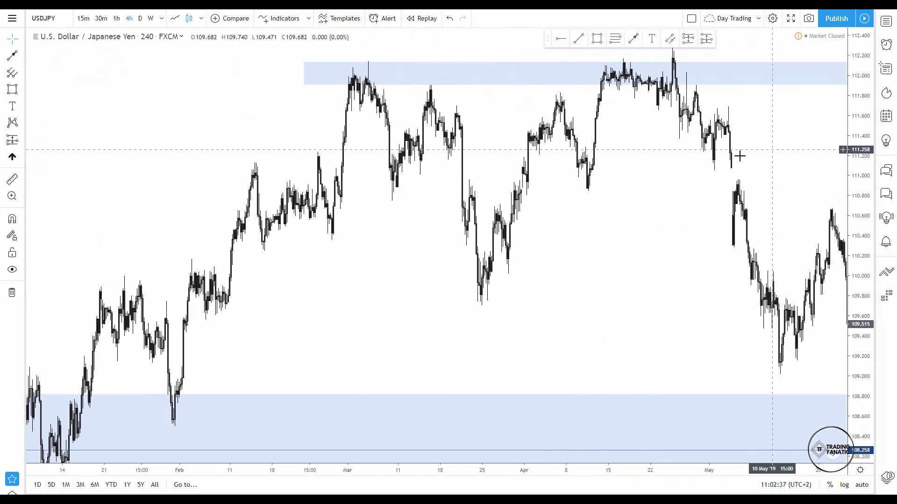
{"action": "left_click_drag", "start_coordinate": [664, 101], "coordinate": [427, 108]}
{"action": "mouse_move", "coordinate": [787, 272]}
{"action": "left_mouse_down"}
{"action": "mouse_move", "coordinate": [753, 185]}
{"action": "mouse_move", "coordinate": [661, 119]}
{"action": "mouse_move", "coordinate": [804, 269]}
{"action": "left_mouse_up"}
{"action": "scroll", "coordinate": [804, 270], "scroll_direction": "left", "scroll_amount": 3}
Return the USDJPY chart to daily candles.
{"action": "left_click", "coordinate": [140, 19]}
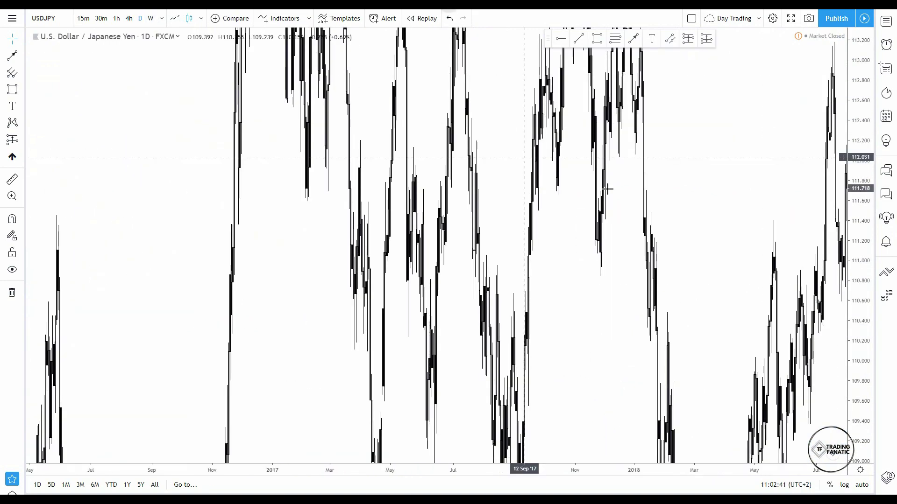
{"action": "scroll", "coordinate": [803, 309], "scroll_direction": "right", "scroll_amount": 10}
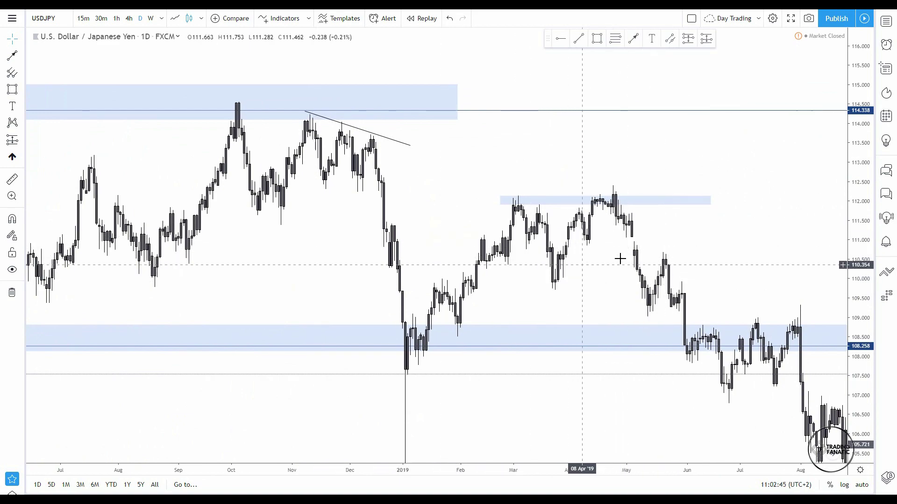
{"action": "scroll", "coordinate": [619, 259], "scroll_direction": "right", "scroll_amount": 3}
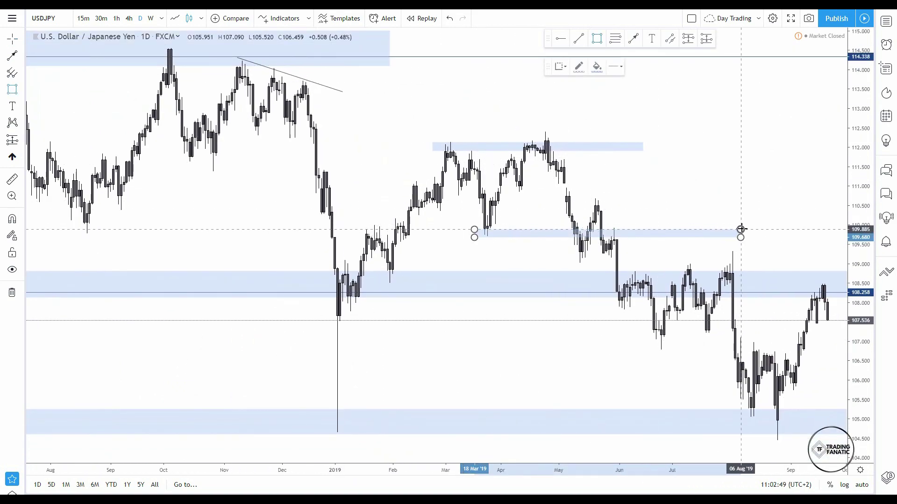
Delete the thin zone near 109.7, then stretch the price scale.
{"action": "left_click", "coordinate": [743, 210]}
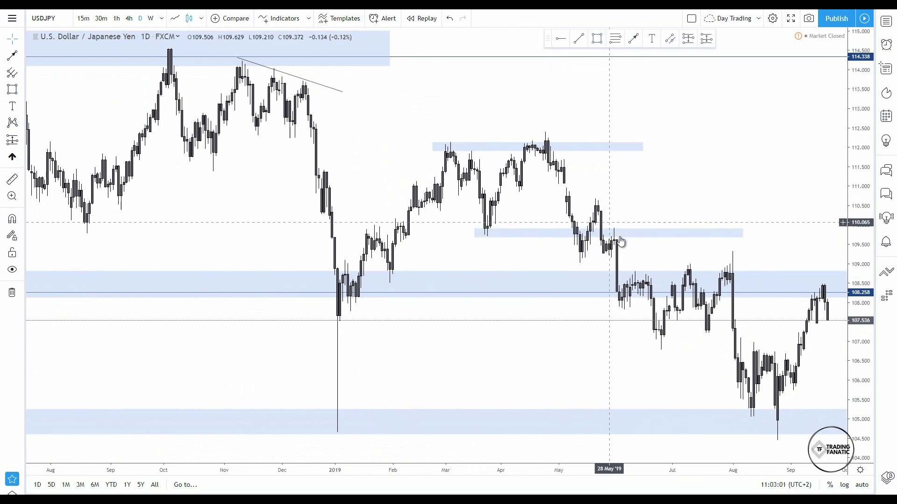
{"action": "left_click", "coordinate": [516, 233]}
{"action": "left_click", "coordinate": [724, 66]}
{"action": "scroll", "coordinate": [773, 184], "scroll_direction": "down", "scroll_amount": 5}
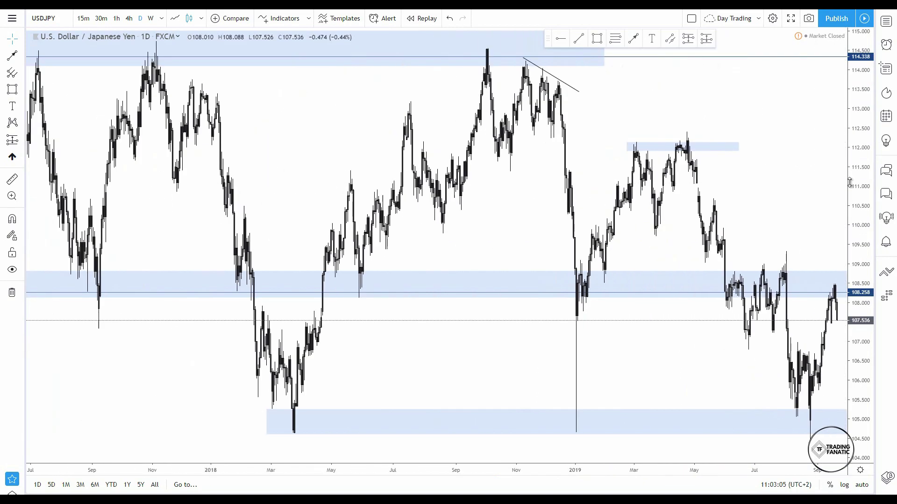
{"action": "left_click_drag", "start_coordinate": [660, 318], "coordinate": [608, 310]}
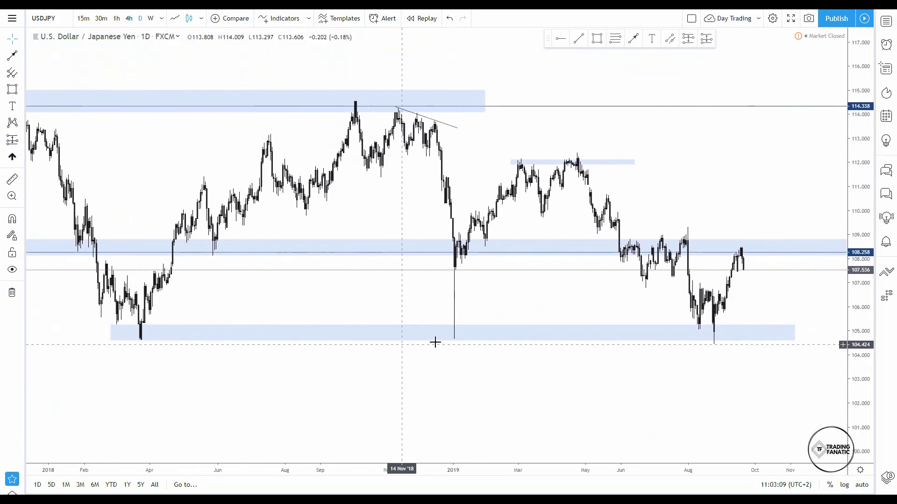
{"action": "scroll", "coordinate": [575, 363], "scroll_direction": "up", "scroll_amount": 5}
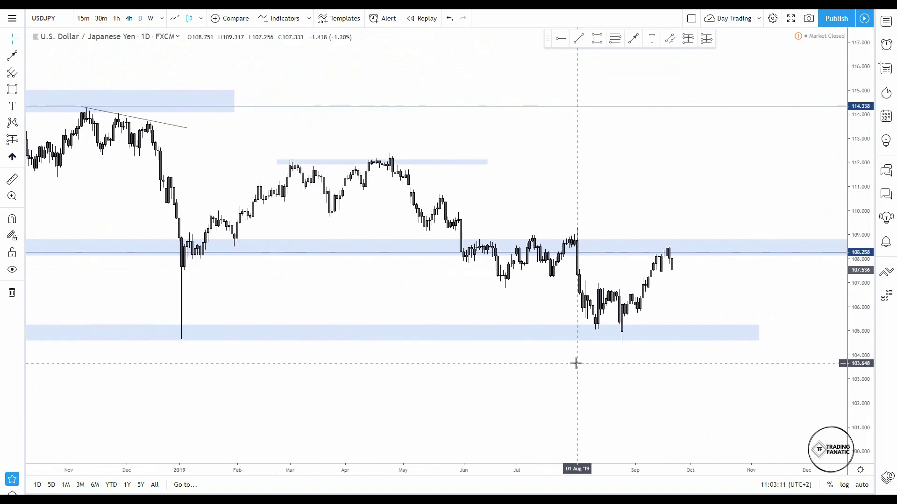
{"action": "left_click_drag", "start_coordinate": [860, 403], "coordinate": [860, 319]}
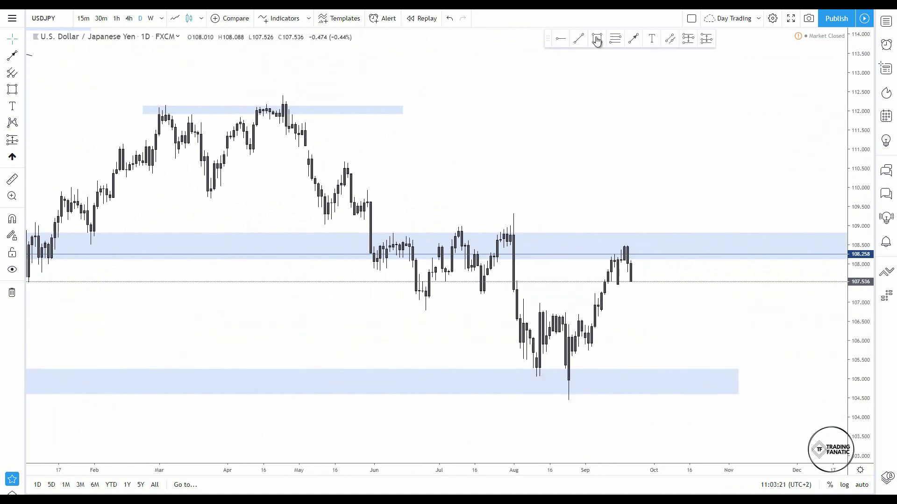
Draw a shaded box over the August–September USDJPY lows, spanning about 104.8 to 106.7.
{"action": "left_click", "coordinate": [615, 40]}
{"action": "left_click", "coordinate": [669, 40]}
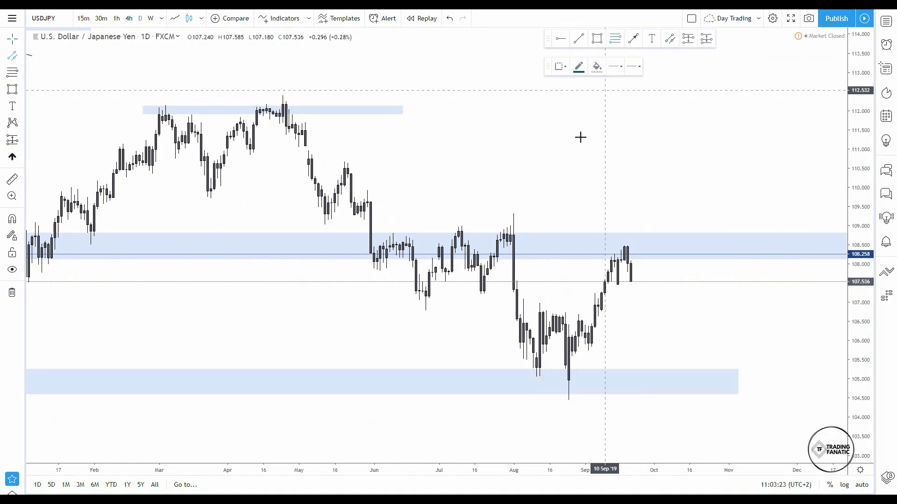
{"action": "left_click", "coordinate": [507, 313]}
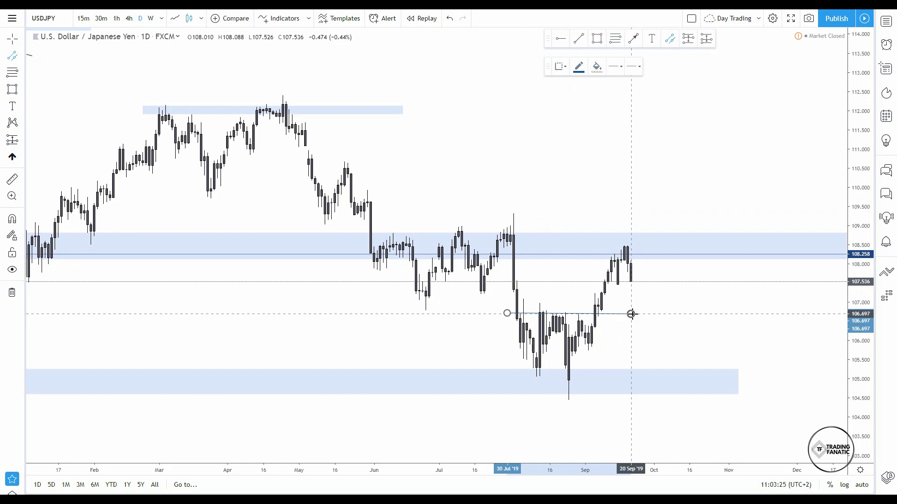
{"action": "left_click", "coordinate": [631, 386]}
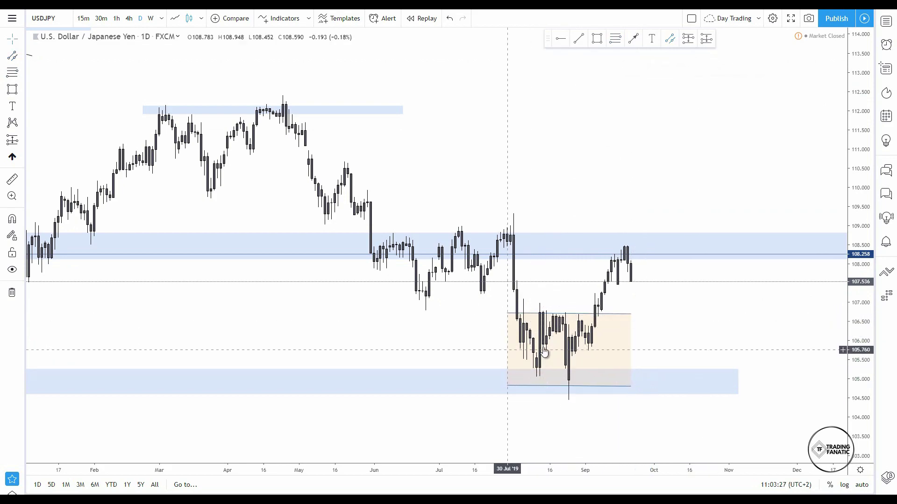
Select and then deselect the lower blue support zone, and zoom in on the chart.
{"action": "left_click", "coordinate": [552, 390]}
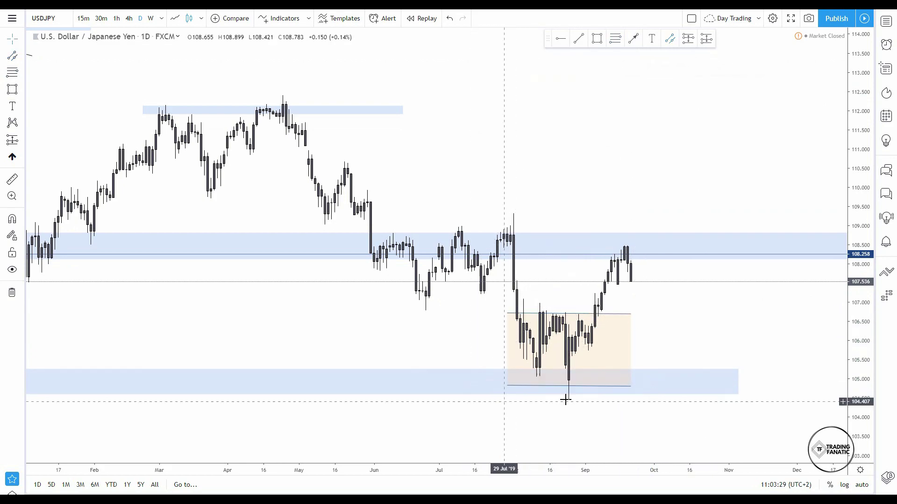
{"action": "left_click", "coordinate": [613, 408]}
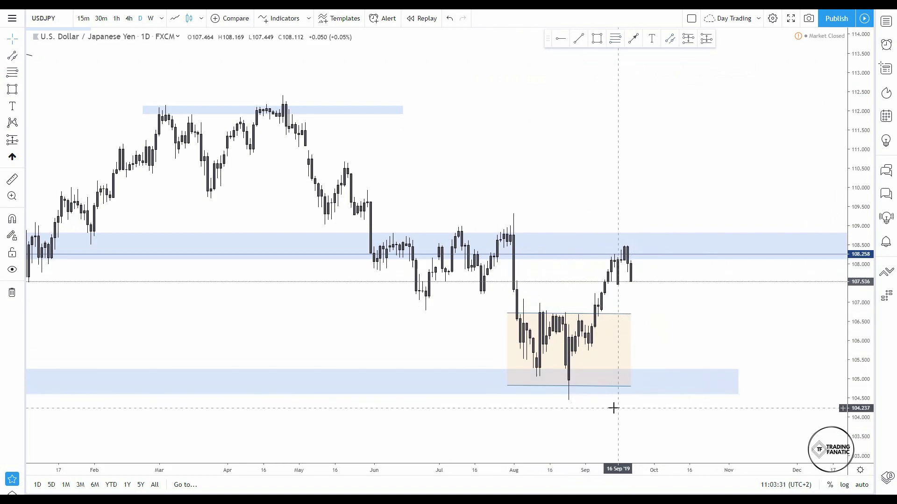
{"action": "scroll", "coordinate": [653, 372], "scroll_direction": "up", "scroll_amount": 6}
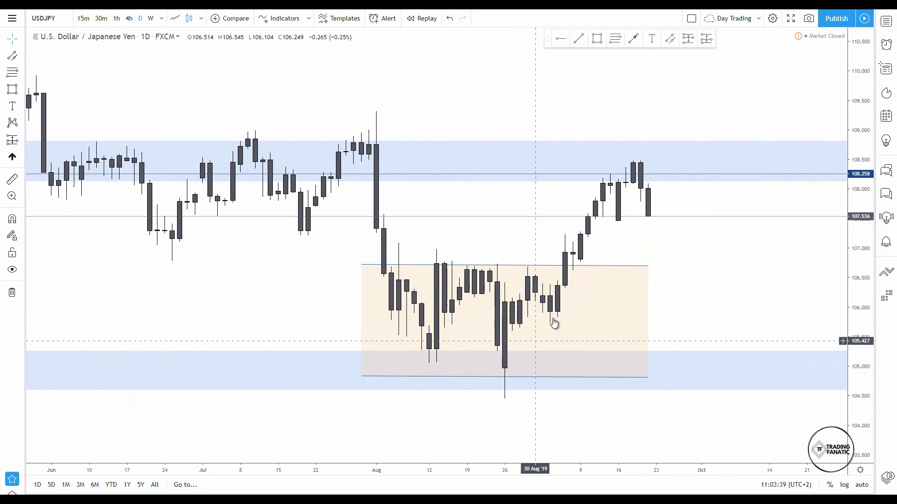
Zoom out and pan the USDJPY chart back to show 2017–2019 price action and its zones.
{"action": "left_click_drag", "start_coordinate": [473, 270], "coordinate": [666, 270]}
{"action": "scroll", "coordinate": [678, 252], "scroll_direction": "down", "scroll_amount": 10}
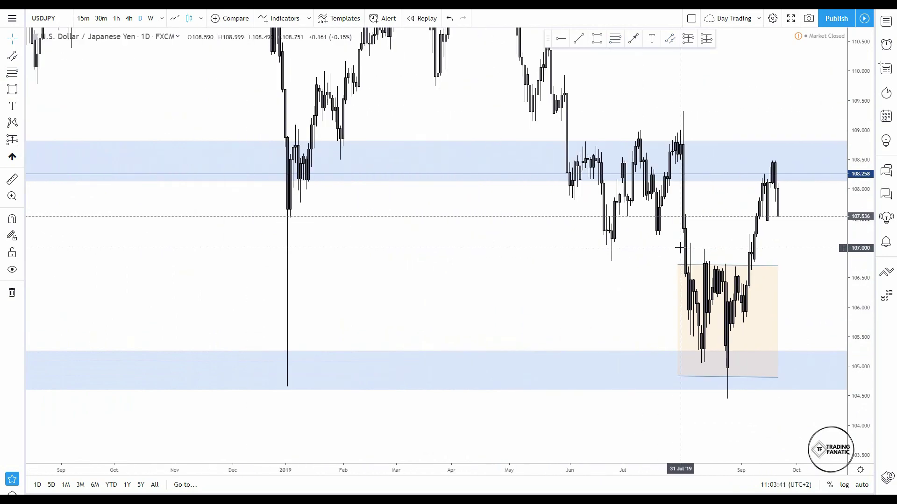
{"action": "left_click_drag", "start_coordinate": [851, 243], "coordinate": [851, 400]}
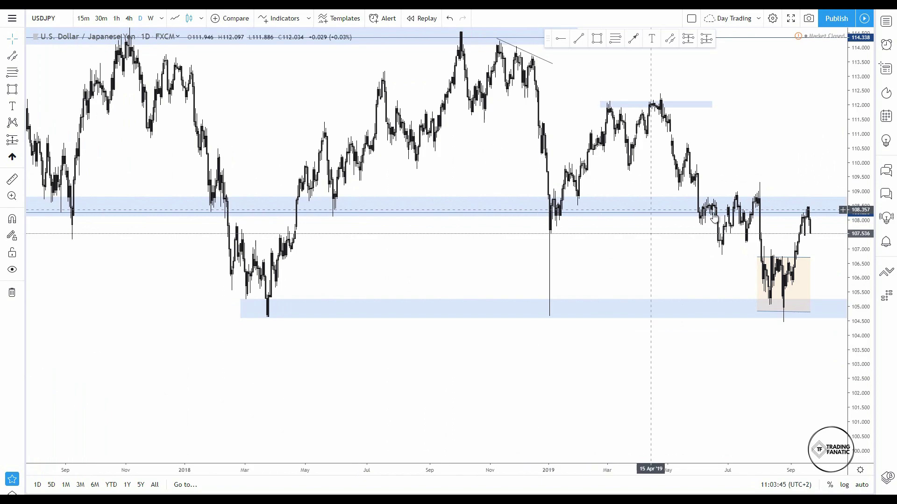
{"action": "scroll", "coordinate": [789, 206], "scroll_direction": "up", "scroll_amount": 5}
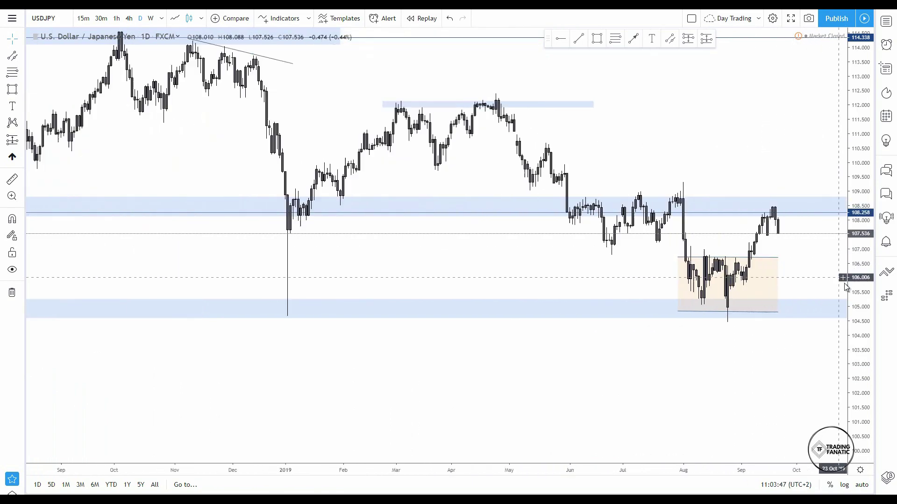
{"action": "scroll", "coordinate": [797, 233], "scroll_direction": "down", "scroll_amount": 6}
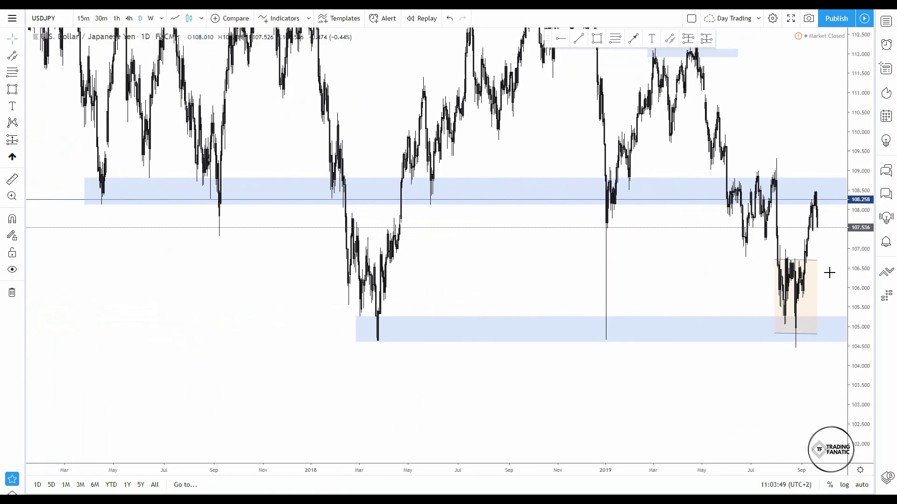
{"action": "left_click_drag", "start_coordinate": [650, 382], "coordinate": [568, 407]}
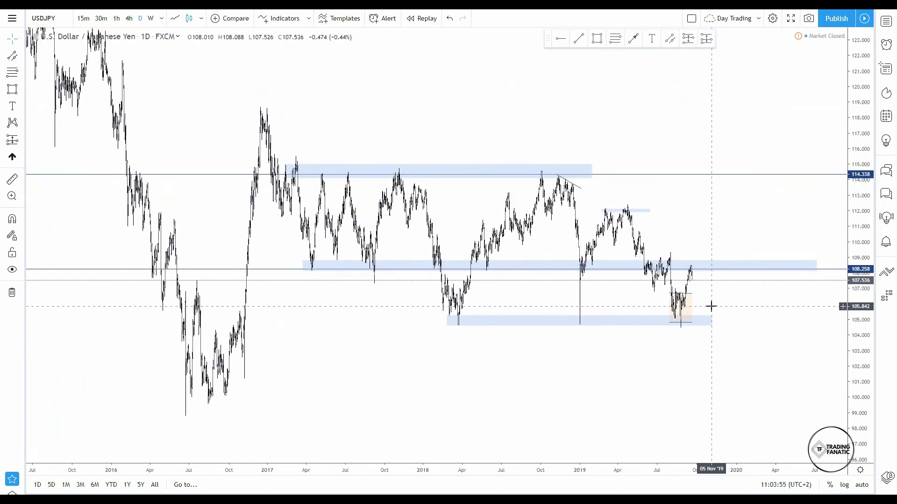
{"action": "scroll", "coordinate": [733, 306], "scroll_direction": "up", "scroll_amount": 3}
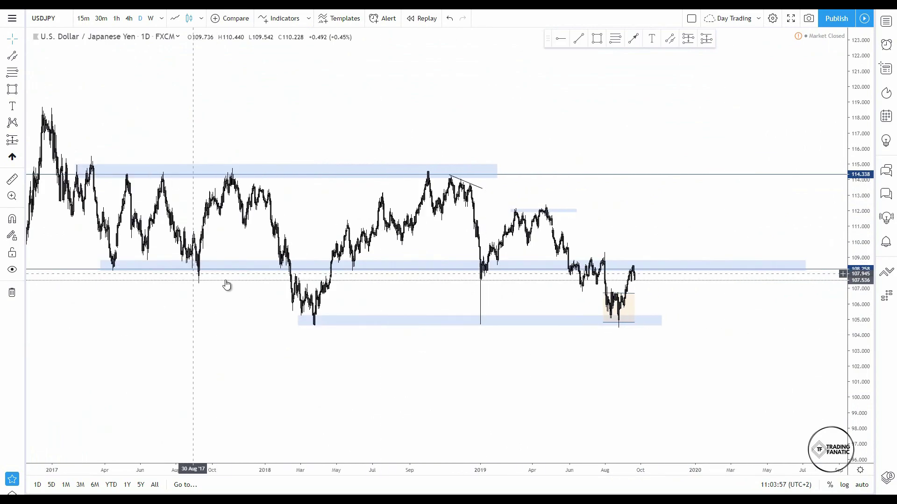
{"action": "left_click_drag", "start_coordinate": [531, 356], "coordinate": [592, 356]}
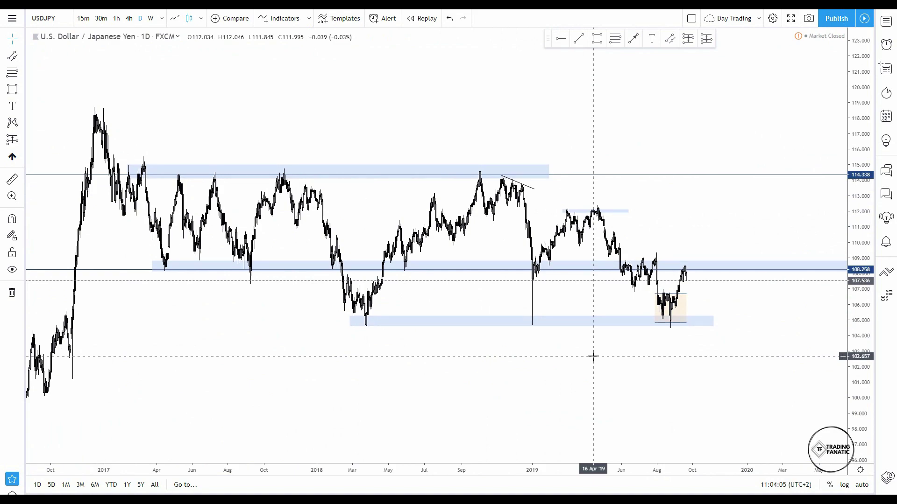
{"action": "scroll", "coordinate": [457, 366], "scroll_direction": "up", "scroll_amount": 3}
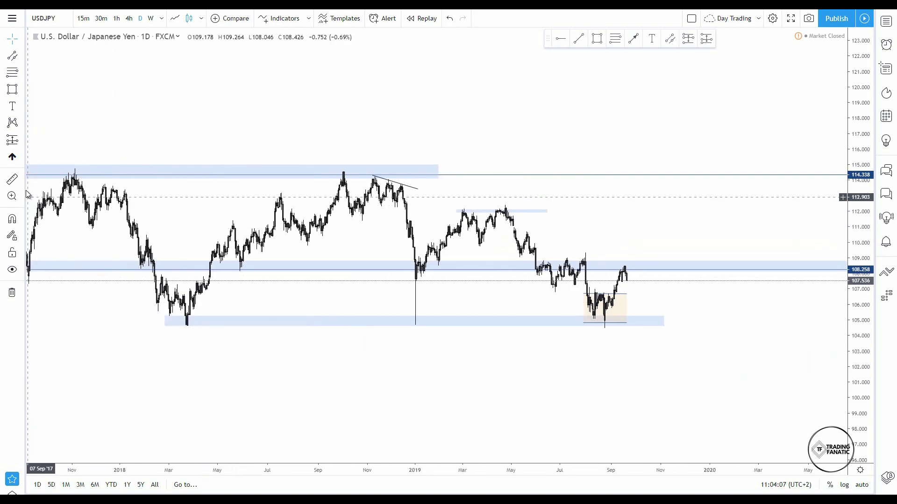
{"action": "left_click", "coordinate": [187, 319]}
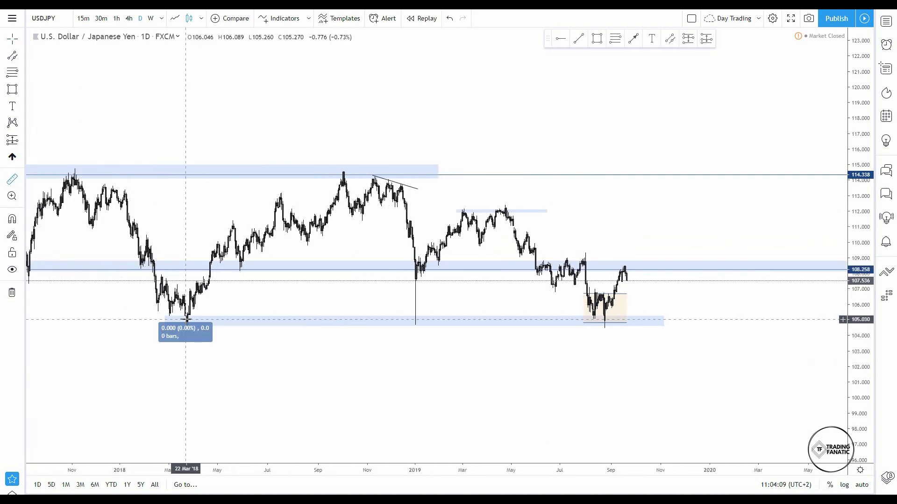
{"action": "left_click", "coordinate": [416, 319]}
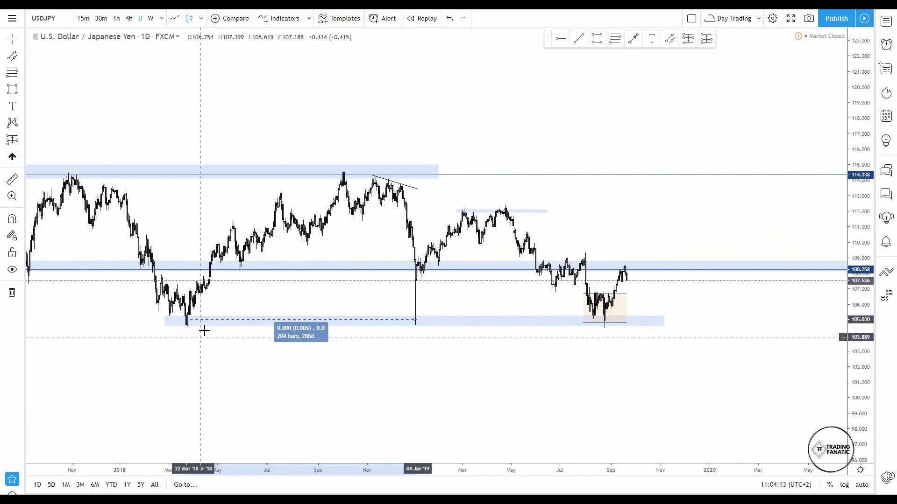
{"action": "left_click", "coordinate": [334, 330]}
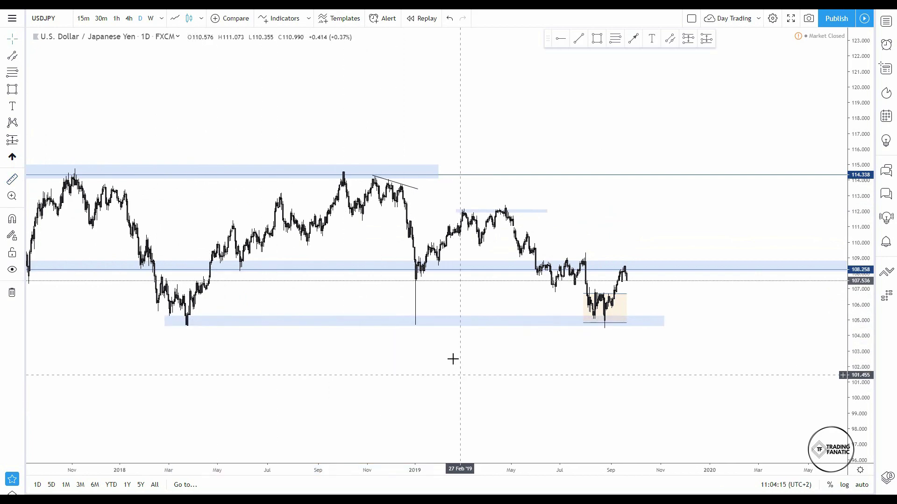
{"action": "left_click", "coordinate": [416, 320]}
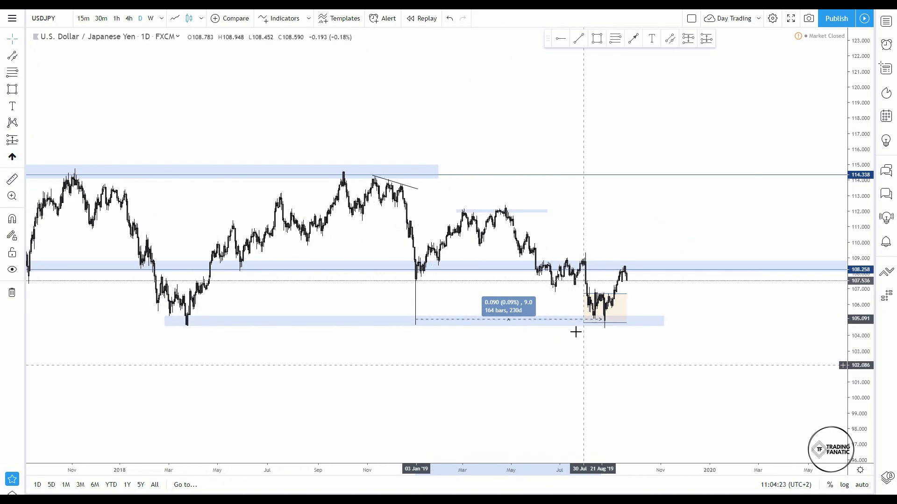
{"action": "left_click", "coordinate": [609, 359]}
{"action": "scroll", "coordinate": [865, 372], "scroll_direction": "up", "scroll_amount": 5}
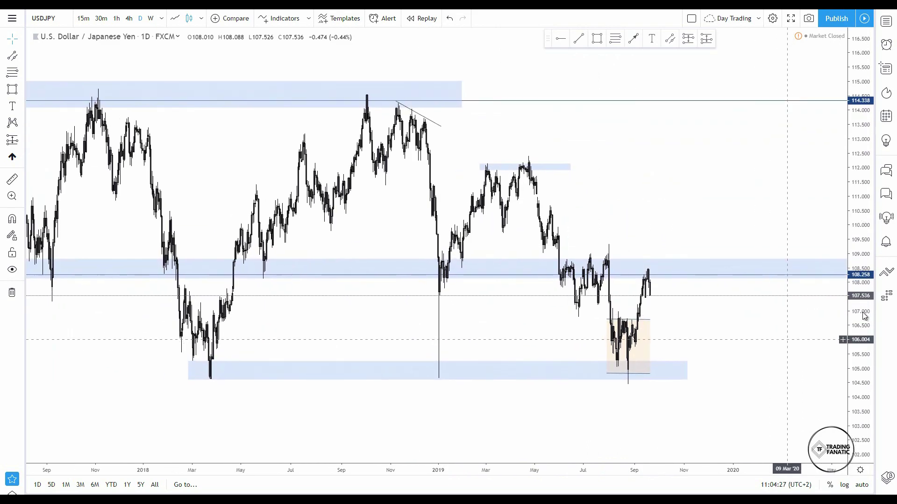
{"action": "scroll", "coordinate": [845, 319], "scroll_direction": "up", "scroll_amount": 2}
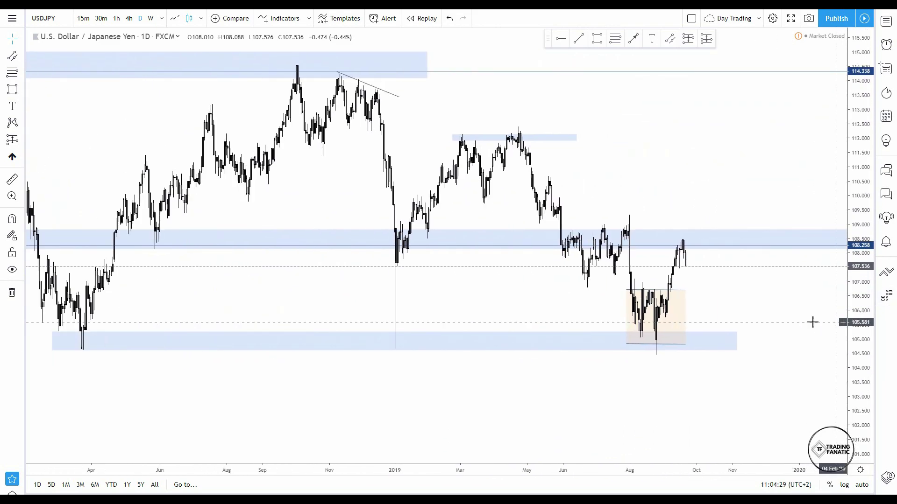
{"action": "left_click_drag", "start_coordinate": [860, 224], "coordinate": [857, 230]}
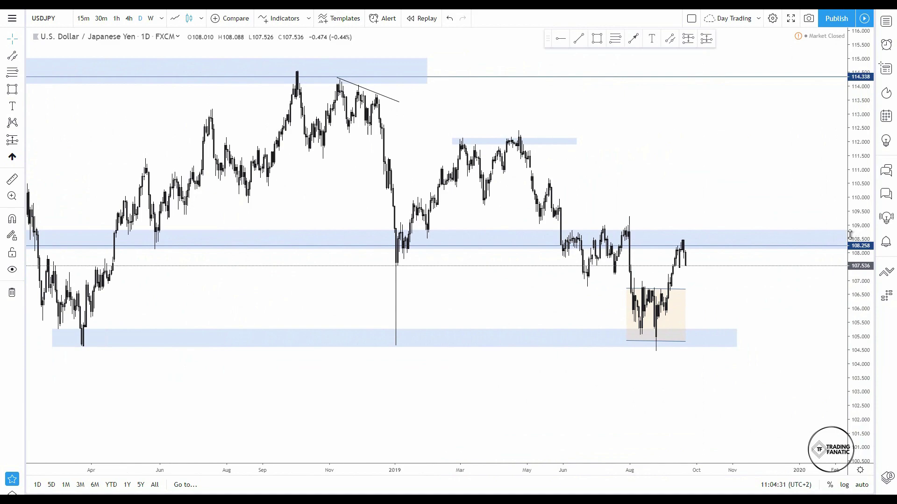
{"action": "left_click", "coordinate": [755, 245]}
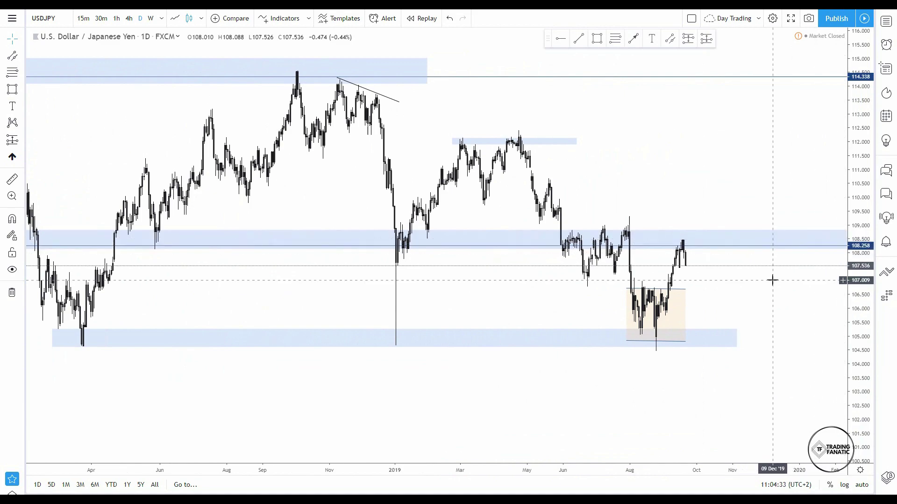
{"action": "scroll", "coordinate": [766, 280], "scroll_direction": "up", "scroll_amount": 2}
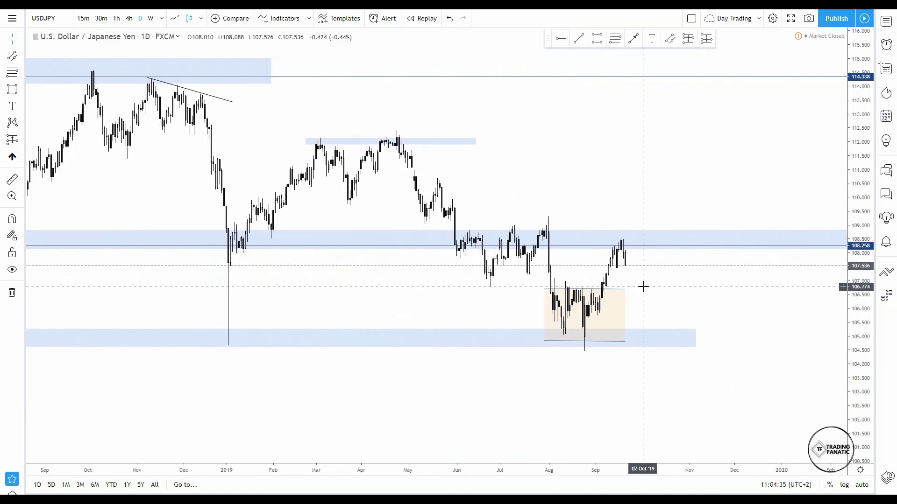
{"action": "scroll", "coordinate": [644, 286], "scroll_direction": "up", "scroll_amount": 1}
{"action": "scroll", "coordinate": [693, 208], "scroll_direction": "down", "scroll_amount": 3}
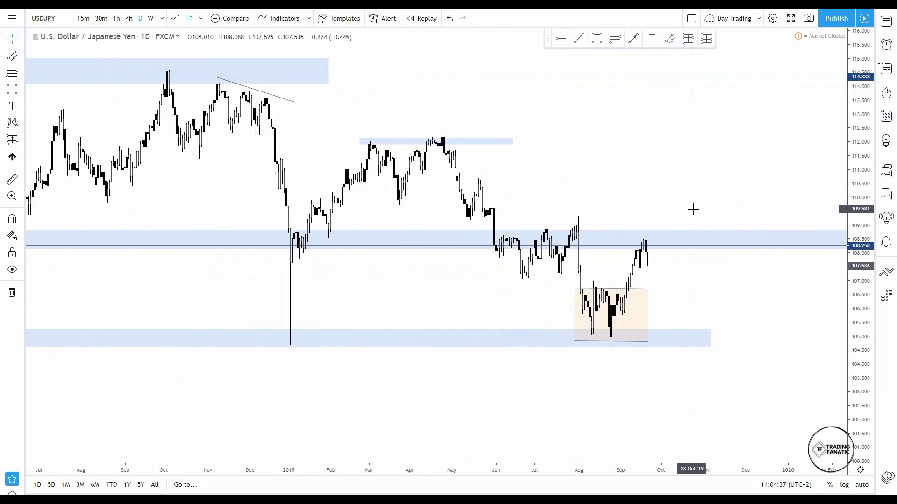
{"action": "right_click", "coordinate": [657, 179]}
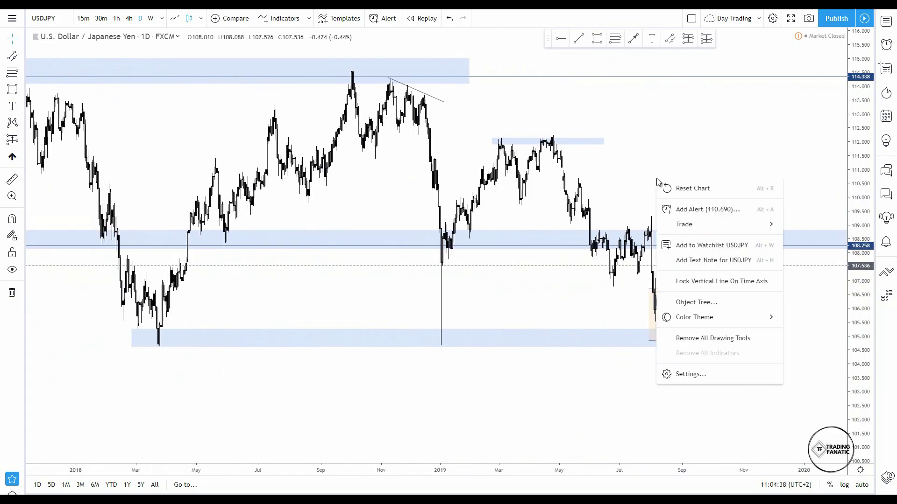
Remove all drawings, then draw a fresh 108.8–109.3 resistance rectangle over the June–August highs.
{"action": "left_click", "coordinate": [731, 343]}
{"action": "scroll", "coordinate": [727, 334], "scroll_direction": "up", "scroll_amount": 5}
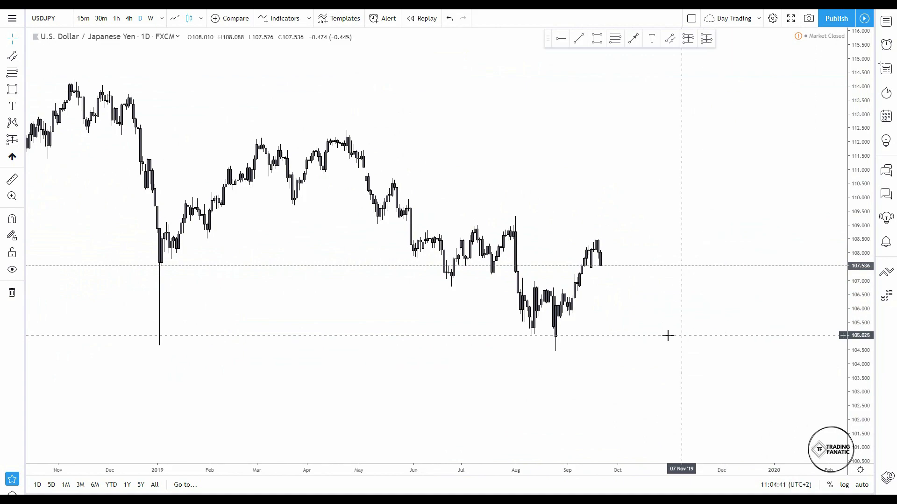
{"action": "scroll", "coordinate": [721, 362], "scroll_direction": "up", "scroll_amount": 2}
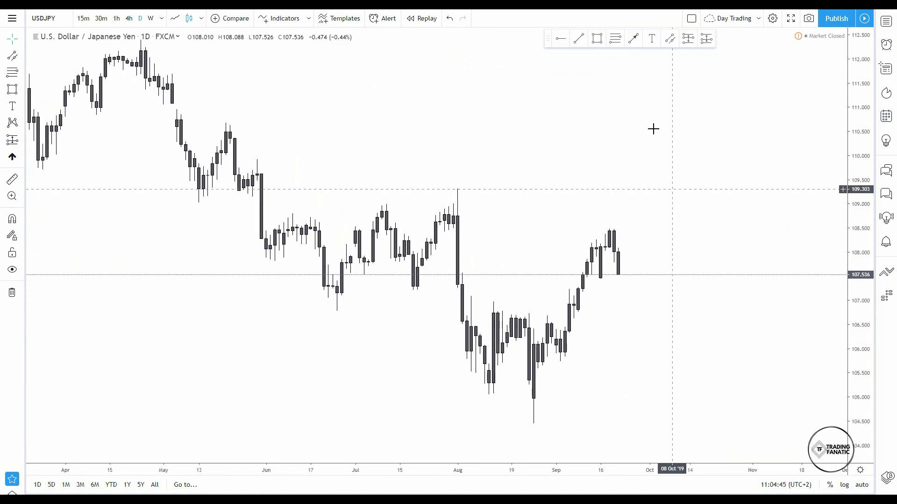
{"action": "left_click", "coordinate": [249, 213]}
{"action": "left_click", "coordinate": [815, 189]}
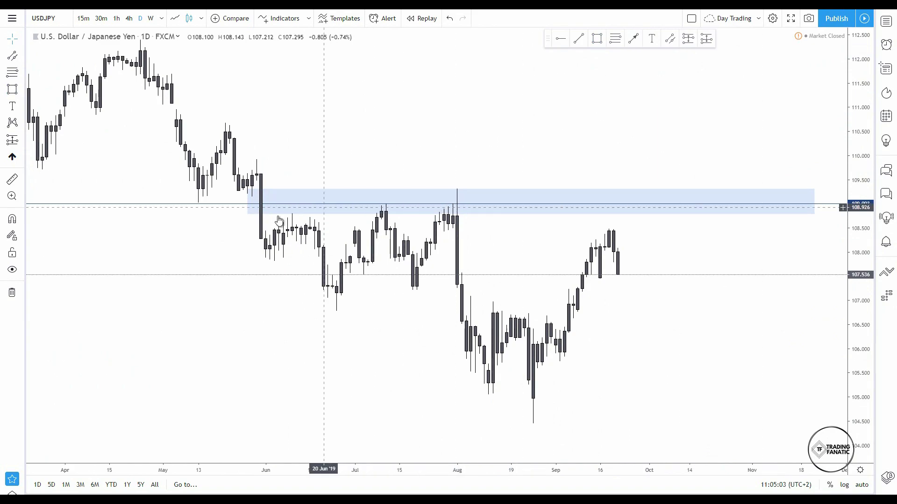
Draw a trend line from the latest 107.536 candle's low up into the 109 zone around 3 October.
{"action": "scroll", "coordinate": [358, 240], "scroll_direction": "down", "scroll_amount": 3}
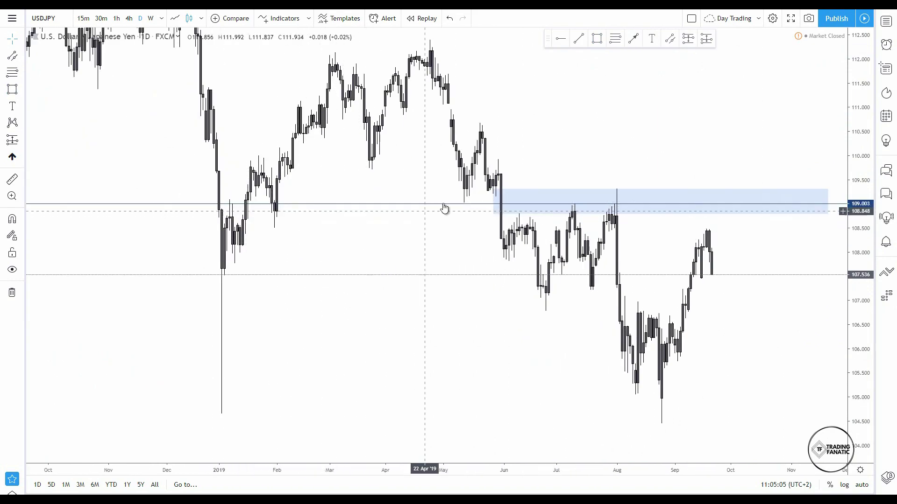
{"action": "scroll", "coordinate": [434, 206], "scroll_direction": "up", "scroll_amount": 4}
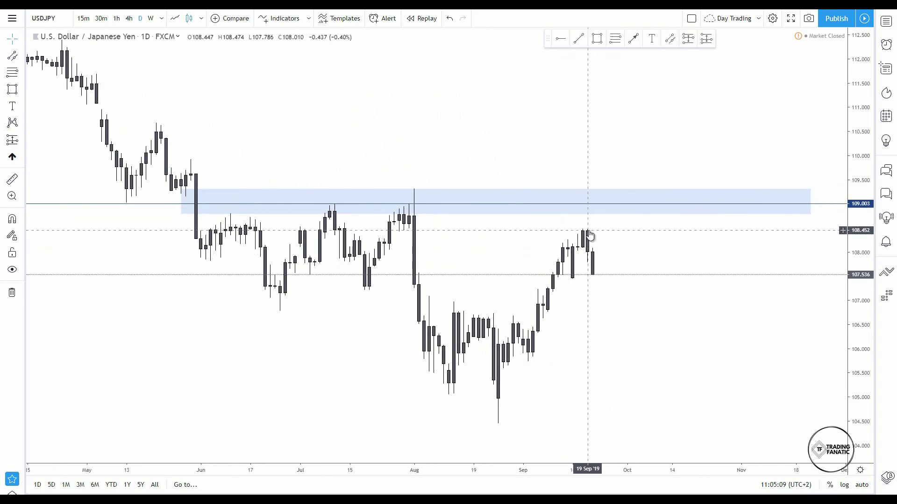
{"action": "left_click", "coordinate": [633, 38]}
{"action": "left_click", "coordinate": [597, 274]}
{"action": "left_click", "coordinate": [636, 198]}
{"action": "left_click", "coordinate": [651, 245]}
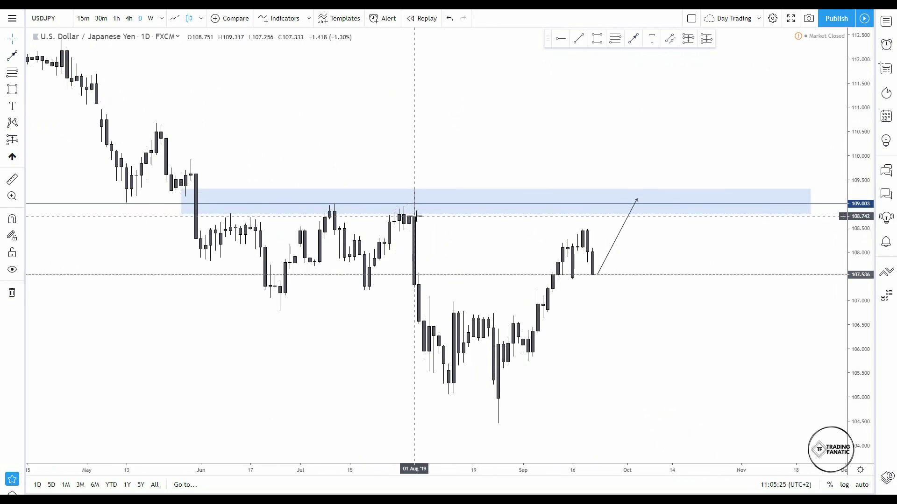
Draw a 104.5–105.05 support rectangle beneath the August 2019 lows, extending into November.
{"action": "scroll", "coordinate": [444, 218], "scroll_direction": "down", "scroll_amount": 3}
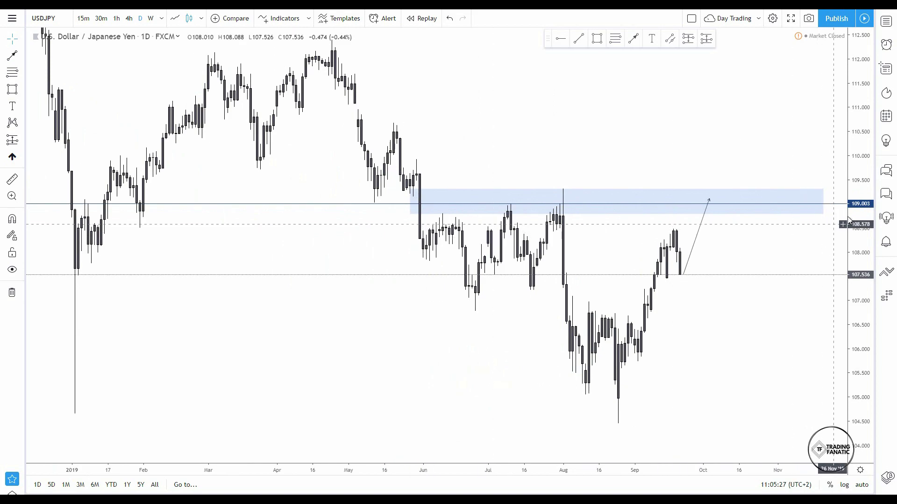
{"action": "left_click", "coordinate": [597, 38]}
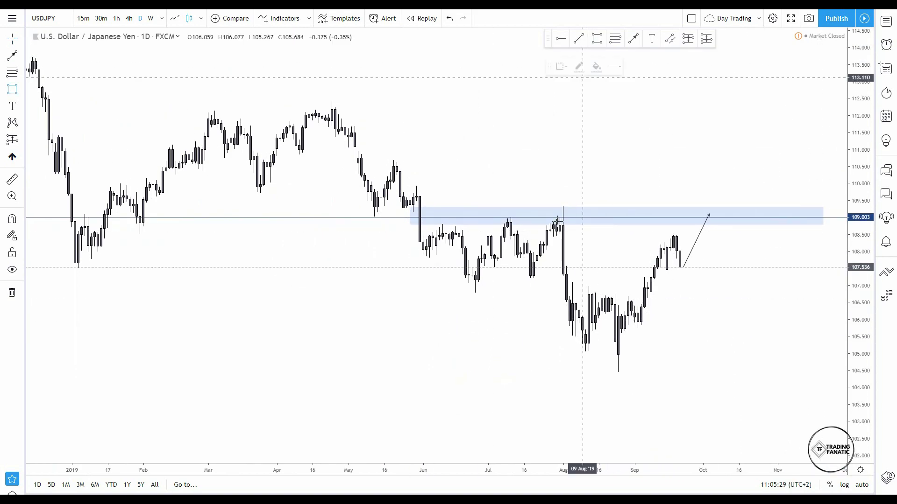
{"action": "mouse_move", "coordinate": [576, 352]}
{"action": "left_mouse_down"}
{"action": "mouse_move", "coordinate": [714, 382]}
{"action": "mouse_move", "coordinate": [827, 368]}
{"action": "left_mouse_up"}
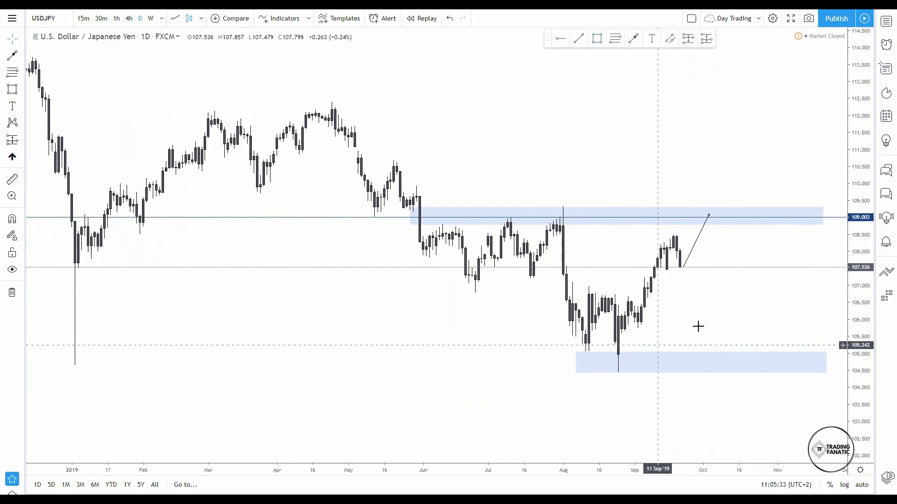
{"action": "left_click_drag", "start_coordinate": [696, 324], "coordinate": [618, 342]}
{"action": "scroll", "coordinate": [602, 359], "scroll_direction": "up", "scroll_amount": 3}
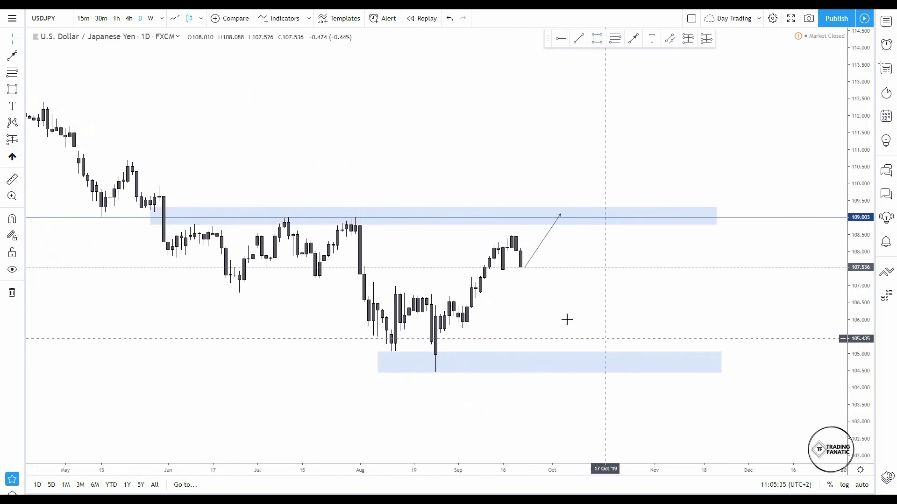
{"action": "left_click", "coordinate": [562, 357]}
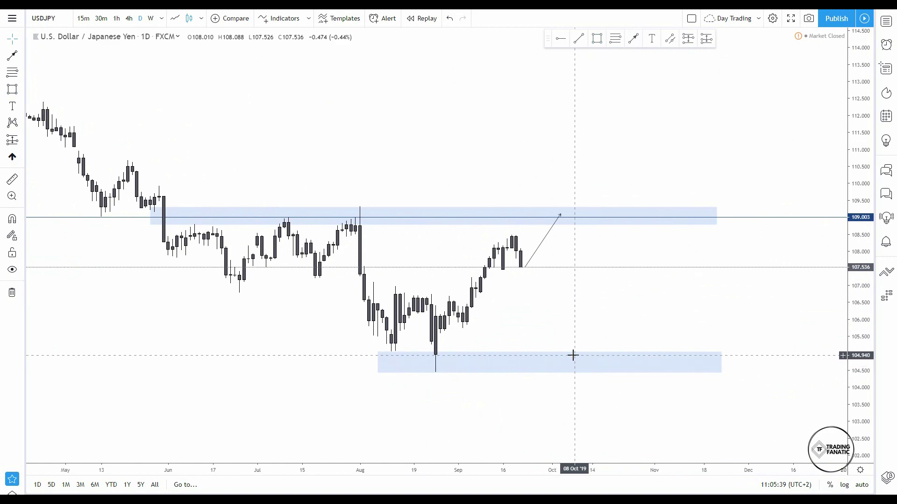
{"action": "scroll", "coordinate": [573, 355], "scroll_direction": "down", "scroll_amount": 10}
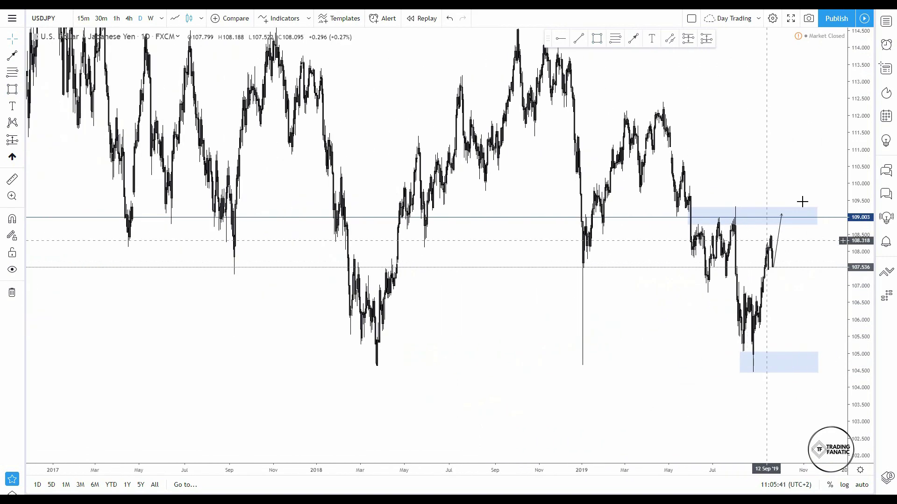
{"action": "scroll", "coordinate": [710, 376], "scroll_direction": "up", "scroll_amount": 5}
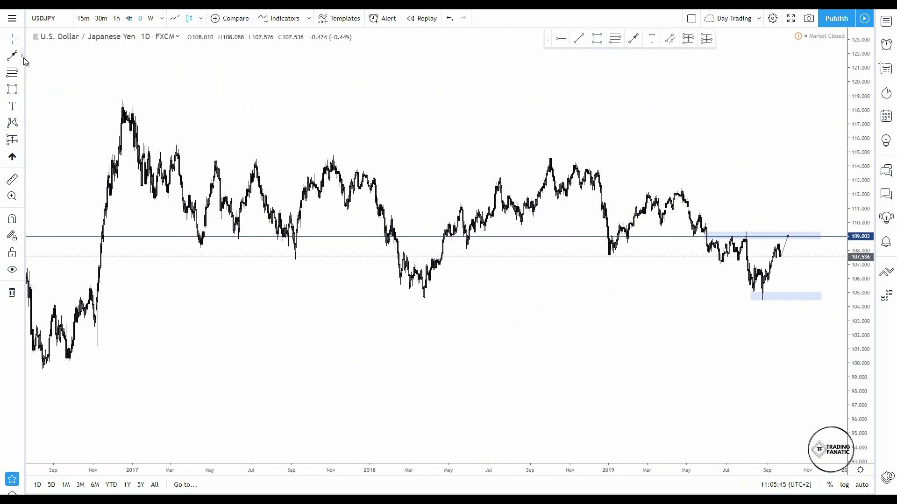
Sketch a freehand brush curve tracing the 2018–2019 swings and a projected spike above 113.
{"action": "left_click", "coordinate": [22, 91]}
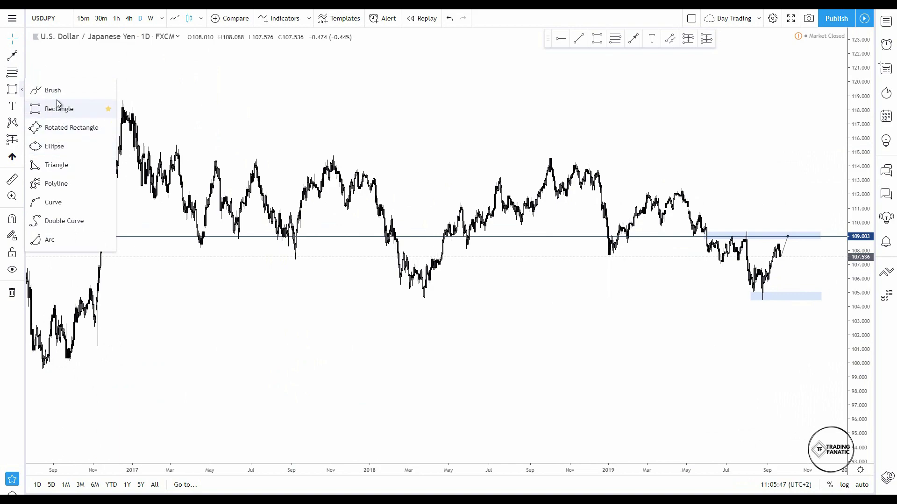
{"action": "left_click", "coordinate": [49, 88]}
{"action": "mouse_move", "coordinate": [425, 287]}
{"action": "left_mouse_down"}
{"action": "mouse_move", "coordinate": [475, 198]}
{"action": "mouse_move", "coordinate": [524, 166]}
{"action": "mouse_move", "coordinate": [573, 180]}
{"action": "mouse_move", "coordinate": [597, 218]}
{"action": "left_mouse_up"}
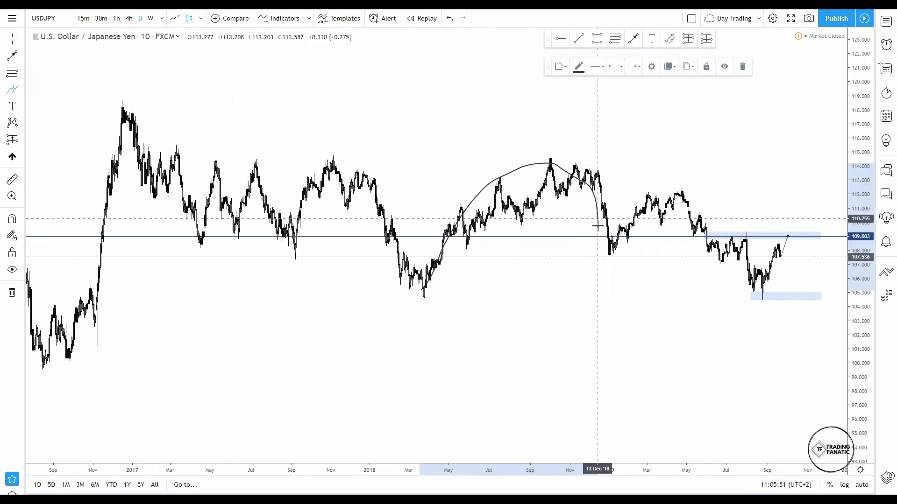
{"action": "mouse_move", "coordinate": [608, 291]}
{"action": "left_mouse_down"}
{"action": "mouse_move", "coordinate": [621, 229]}
{"action": "mouse_move", "coordinate": [657, 190]}
{"action": "mouse_move", "coordinate": [711, 211]}
{"action": "mouse_move", "coordinate": [732, 248]}
{"action": "left_mouse_up"}
{"action": "left_click_drag", "start_coordinate": [744, 284], "coordinate": [766, 277]}
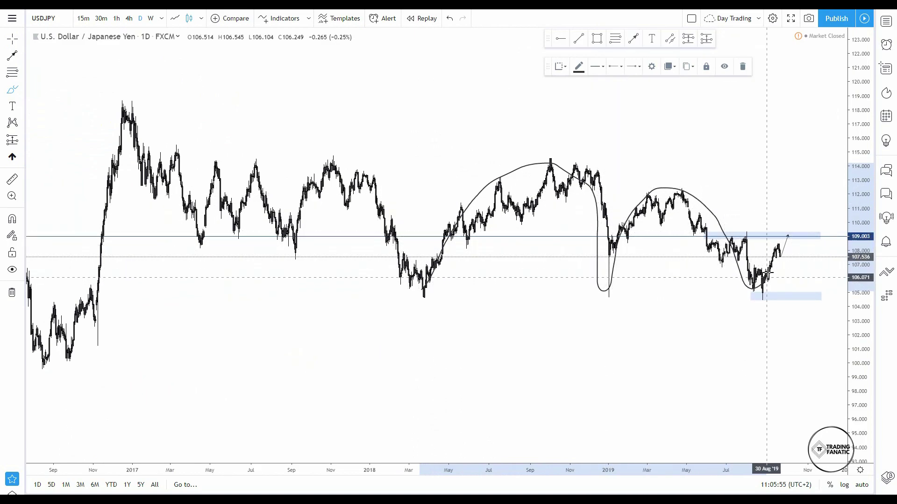
{"action": "mouse_move", "coordinate": [778, 176]}
{"action": "left_mouse_down"}
{"action": "mouse_move", "coordinate": [815, 184]}
{"action": "mouse_move", "coordinate": [844, 262]}
{"action": "left_mouse_up"}
{"action": "left_click_drag", "start_coordinate": [833, 312], "coordinate": [836, 312]}
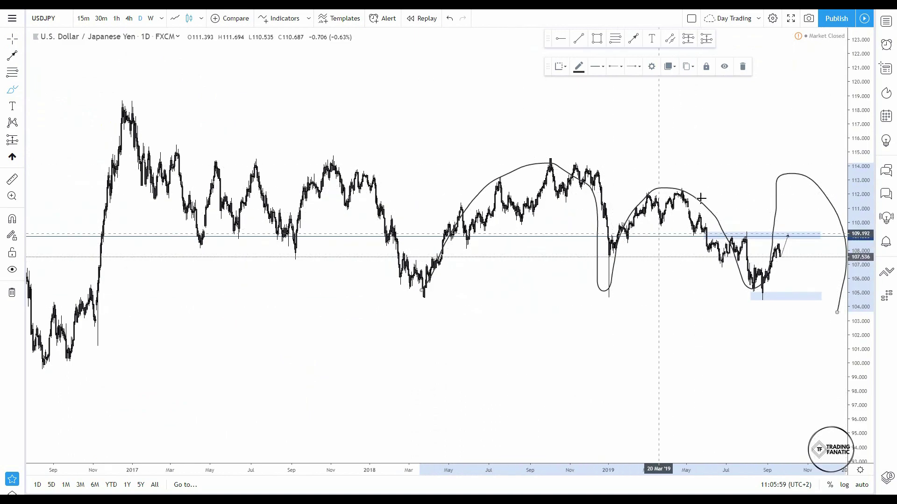
Switch the chart to the 4-hour timeframe and stretch the price scale to reframe it.
{"action": "scroll", "coordinate": [551, 108], "scroll_direction": "up", "scroll_amount": 3}
{"action": "left_click_drag", "start_coordinate": [641, 114], "coordinate": [534, 116]}
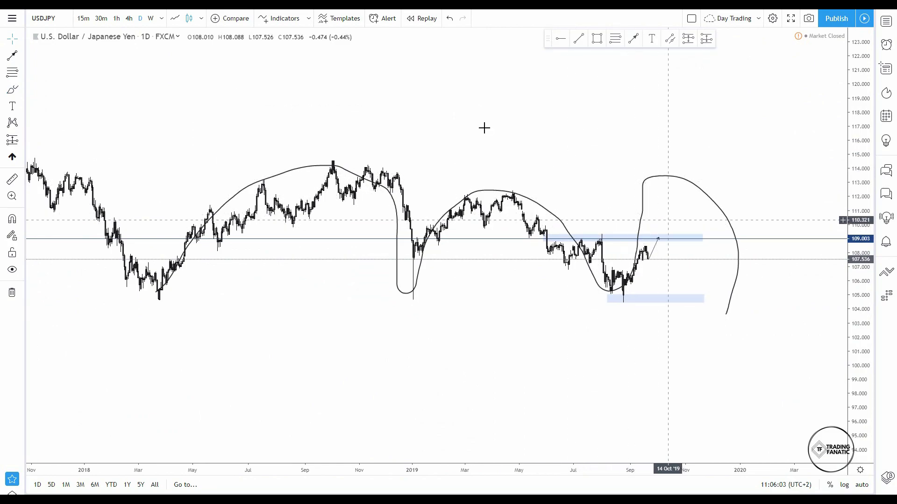
{"action": "left_click", "coordinate": [128, 19]}
{"action": "scroll", "coordinate": [789, 255], "scroll_direction": "down", "scroll_amount": 7}
{"action": "left_click_drag", "start_coordinate": [868, 385], "coordinate": [761, 12]}
{"action": "scroll", "coordinate": [695, 236], "scroll_direction": "up", "scroll_amount": 10}
{"action": "left_click_drag", "start_coordinate": [558, 341], "coordinate": [602, 255]}
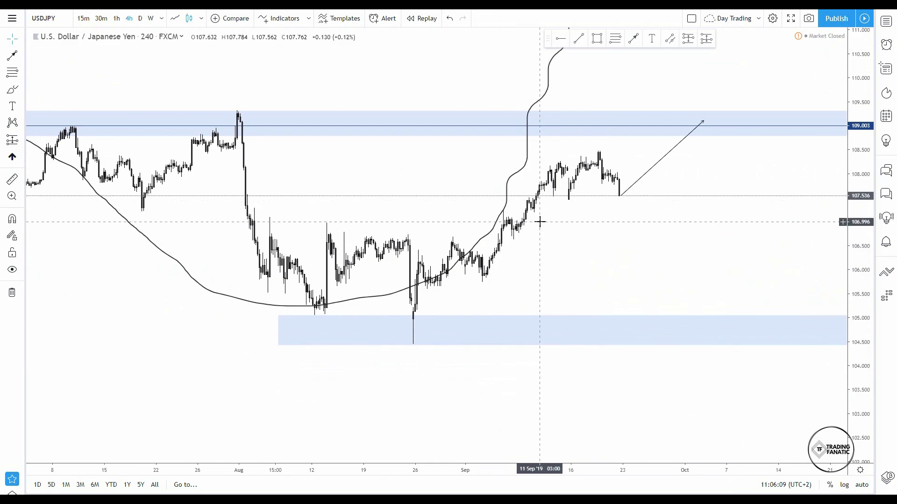
Switch the chart back to daily candles.
{"action": "left_click", "coordinate": [139, 18]}
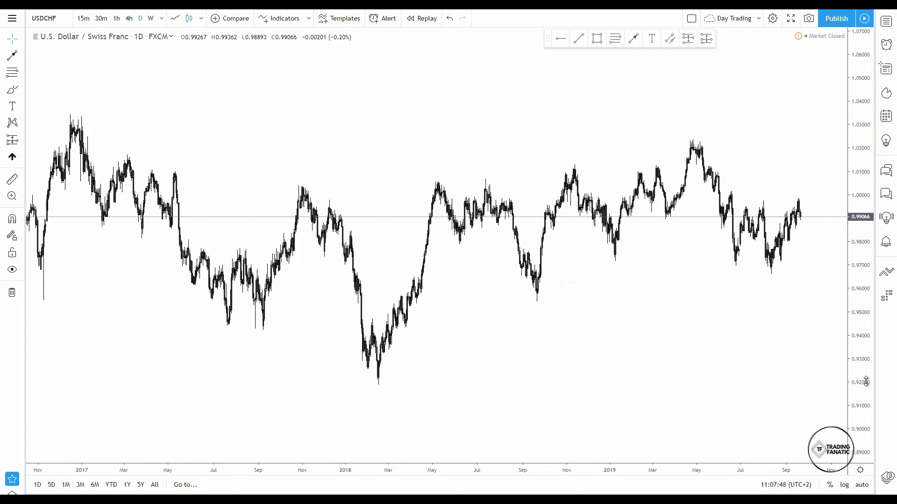
Zoom and pan the USDCHF chart to bring the 2017–2018 highs near 1.0035 into view.
{"action": "scroll", "coordinate": [787, 321], "scroll_direction": "down", "scroll_amount": 5}
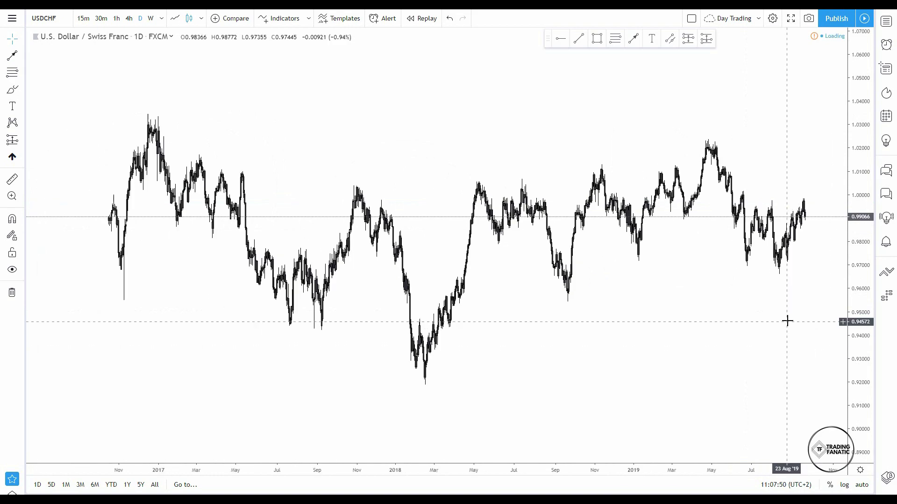
{"action": "scroll", "coordinate": [435, 304], "scroll_direction": "up", "scroll_amount": 3}
{"action": "scroll", "coordinate": [435, 304], "scroll_direction": "up", "scroll_amount": 2}
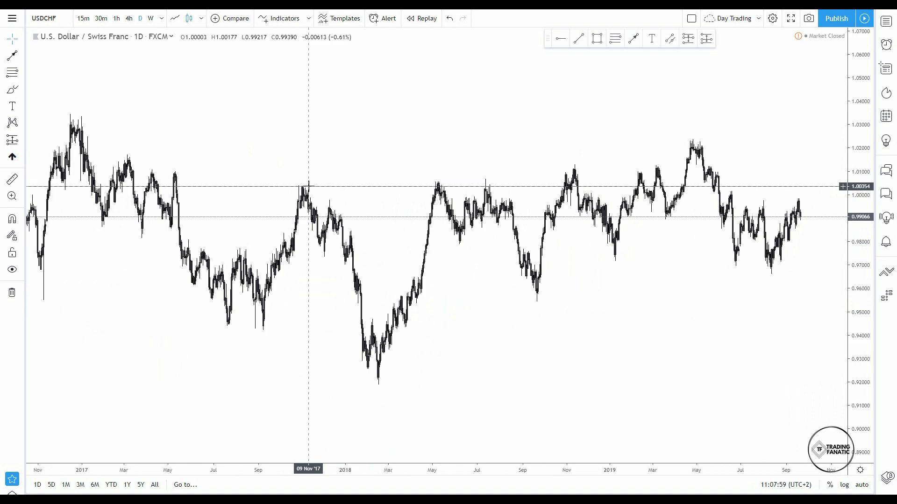
{"action": "scroll", "coordinate": [299, 140], "scroll_direction": "up", "scroll_amount": 3}
{"action": "left_click_drag", "start_coordinate": [299, 140], "coordinate": [525, 137]}
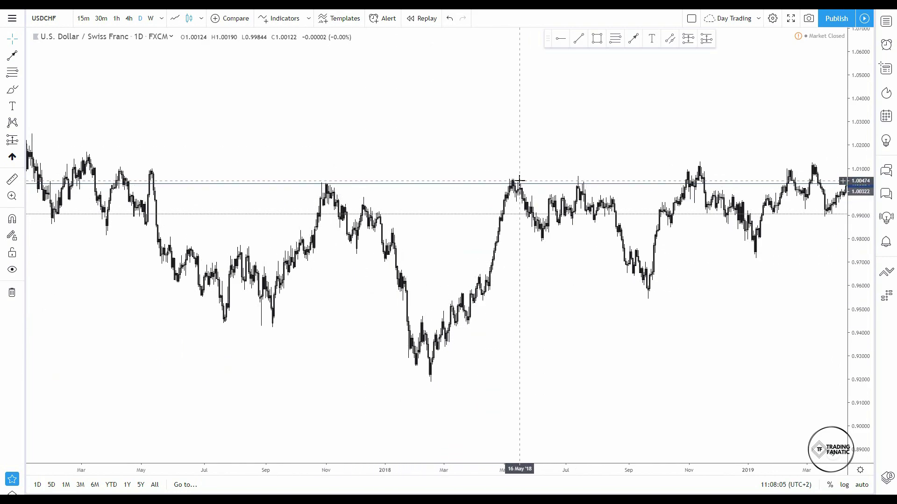
Draw a thin 0.99975–1.0057 resistance rectangle along the late-2017 and May 2018 highs, extended to August 2018.
{"action": "left_click", "coordinate": [597, 39]}
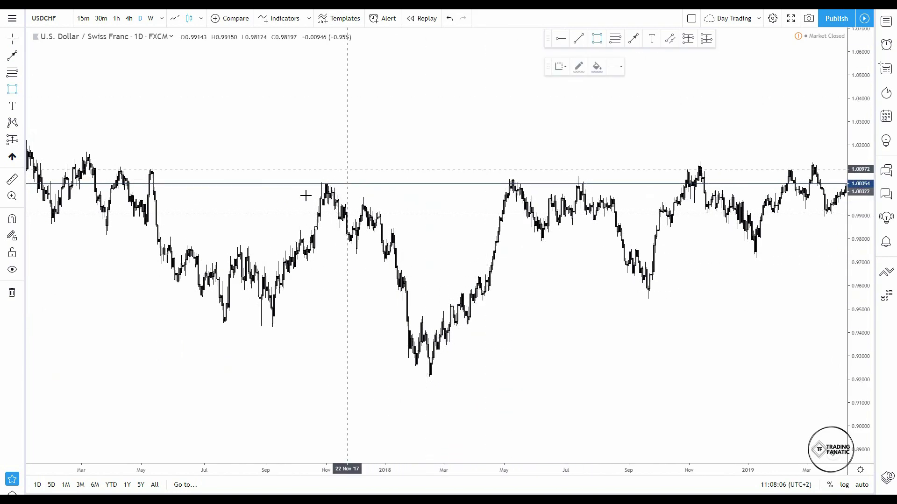
{"action": "mouse_move", "coordinate": [299, 191]}
{"action": "left_mouse_down"}
{"action": "mouse_move", "coordinate": [683, 191]}
{"action": "mouse_move", "coordinate": [709, 175]}
{"action": "mouse_move", "coordinate": [538, 178]}
{"action": "left_mouse_up"}
{"action": "left_click", "coordinate": [538, 178]}
{"action": "left_click_drag", "start_coordinate": [492, 134], "coordinate": [612, 138]}
{"action": "scroll", "coordinate": [726, 229], "scroll_direction": "up", "scroll_amount": 6}
{"action": "left_click_drag", "start_coordinate": [463, 140], "coordinate": [605, 145]}
{"action": "scroll", "coordinate": [605, 145], "scroll_direction": "up", "scroll_amount": 3}
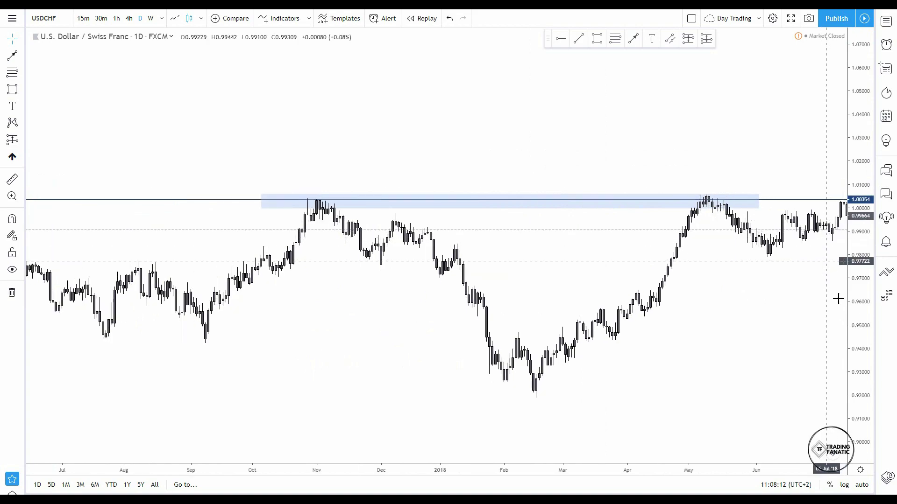
{"action": "scroll", "coordinate": [545, 116], "scroll_direction": "right", "scroll_amount": 3}
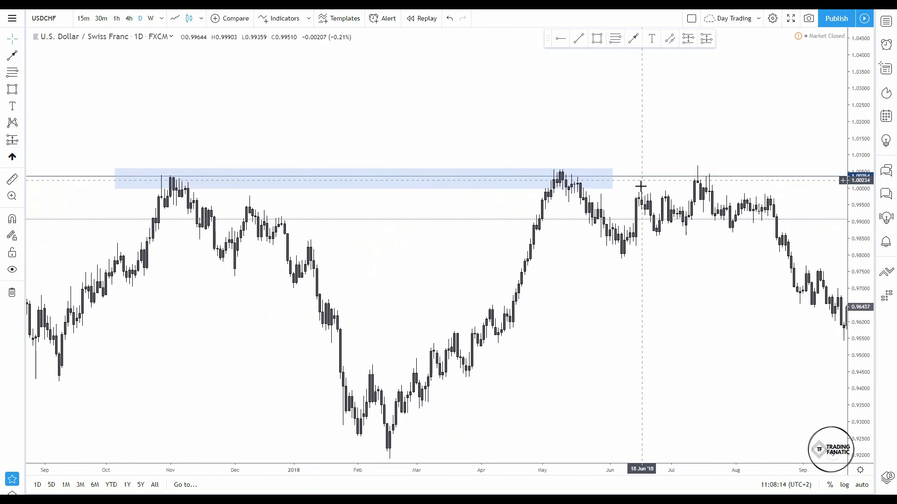
{"action": "left_click_drag", "start_coordinate": [612, 170], "coordinate": [709, 100]}
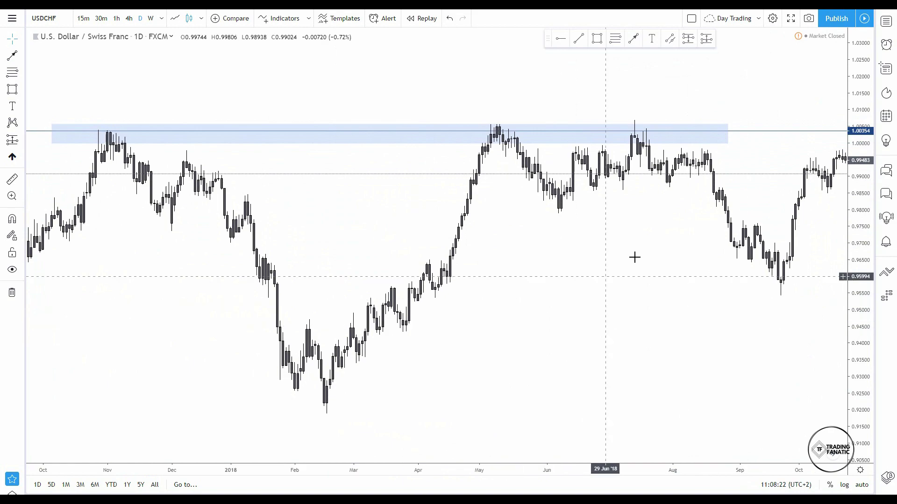
{"action": "left_click_drag", "start_coordinate": [577, 260], "coordinate": [510, 266]}
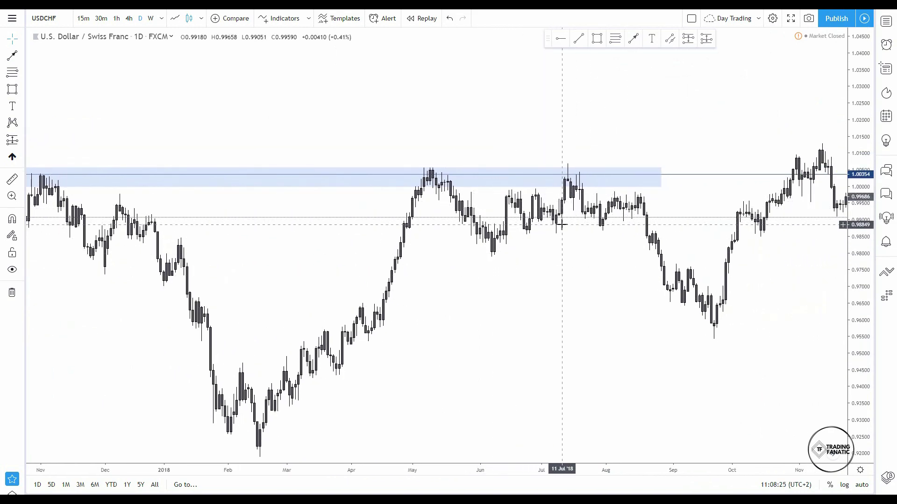
Place a horizontal ray at the June 2018 low, then delete it.
{"action": "left_click", "coordinate": [567, 40]}
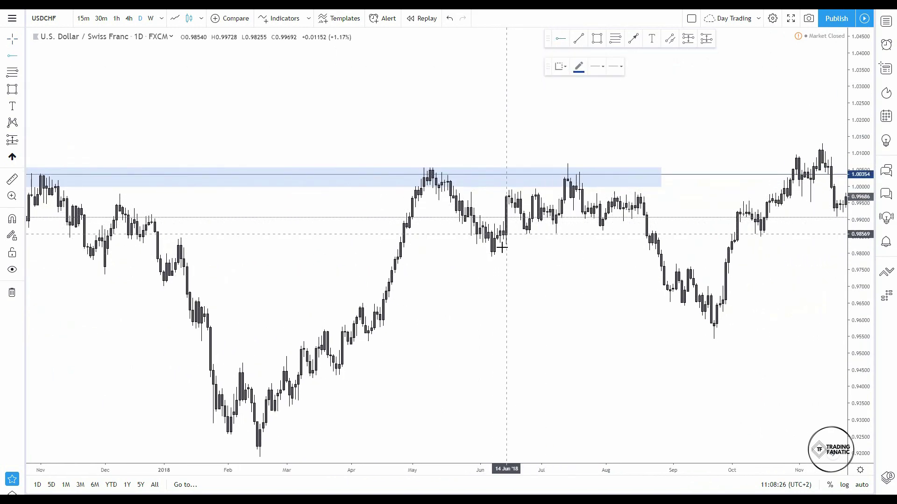
{"action": "left_click", "coordinate": [495, 258]}
{"action": "left_click", "coordinate": [742, 69]}
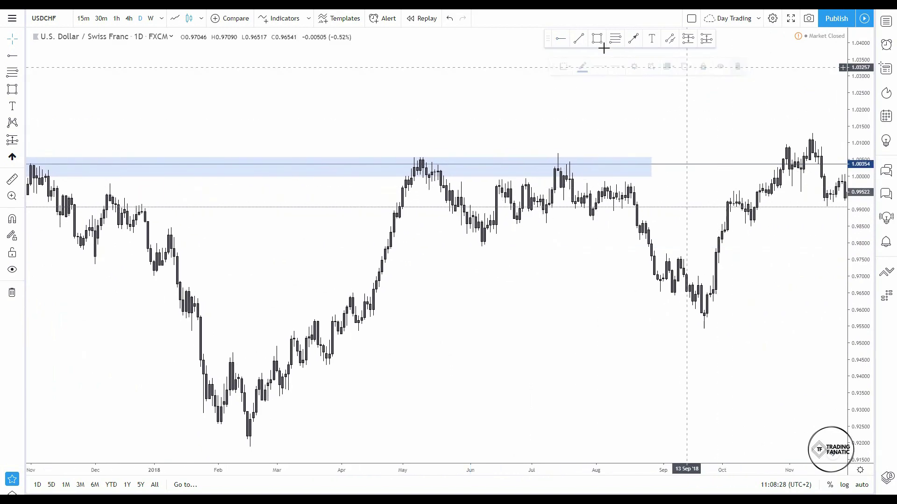
Draw a rising trend line from the June 2018 low up into the resistance zone by late August.
{"action": "left_click", "coordinate": [579, 39]}
{"action": "left_click", "coordinate": [484, 252]}
{"action": "left_click", "coordinate": [648, 161]}
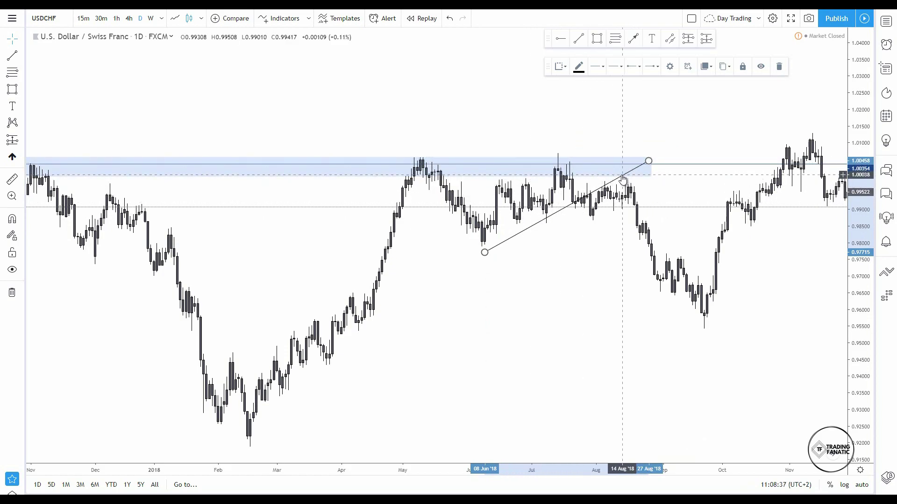
{"action": "left_click_drag", "start_coordinate": [600, 136], "coordinate": [711, 158]}
{"action": "scroll", "coordinate": [771, 224], "scroll_direction": "up", "scroll_amount": 5}
{"action": "left_click_drag", "start_coordinate": [860, 352], "coordinate": [853, 231]}
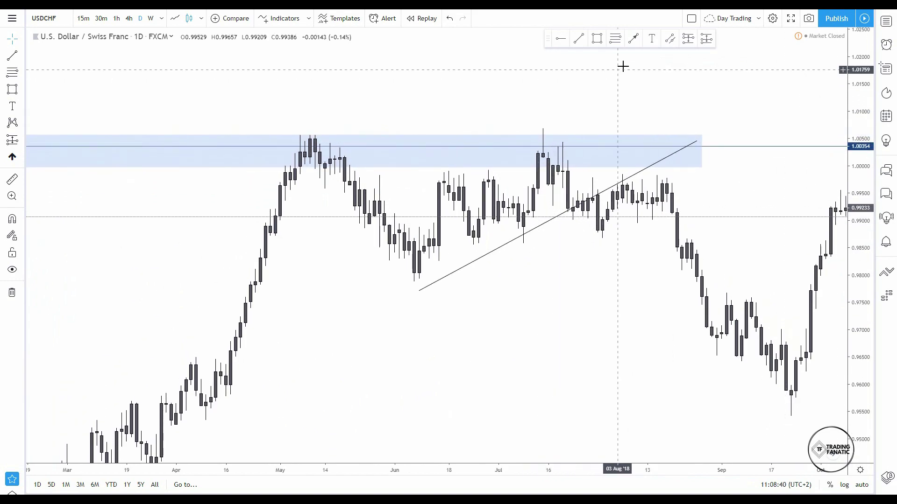
{"action": "left_click", "coordinate": [688, 38]}
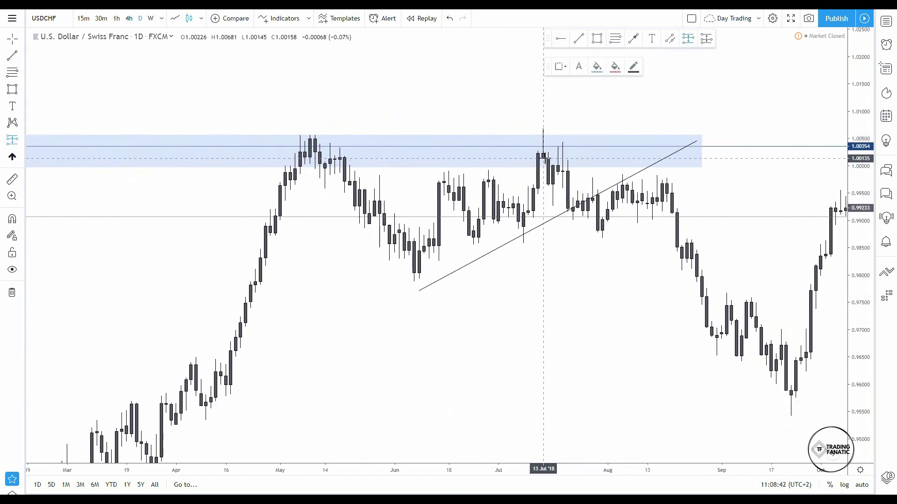
{"action": "left_click", "coordinate": [544, 158]}
{"action": "scroll", "coordinate": [700, 161], "scroll_direction": "down", "scroll_amount": 7}
{"action": "left_click_drag", "start_coordinate": [859, 169], "coordinate": [860, 237]}
{"action": "left_click_drag", "start_coordinate": [701, 105], "coordinate": [678, 137]}
{"action": "left_click_drag", "start_coordinate": [728, 116], "coordinate": [562, 86]}
{"action": "left_click_drag", "start_coordinate": [535, 216], "coordinate": [551, 465]}
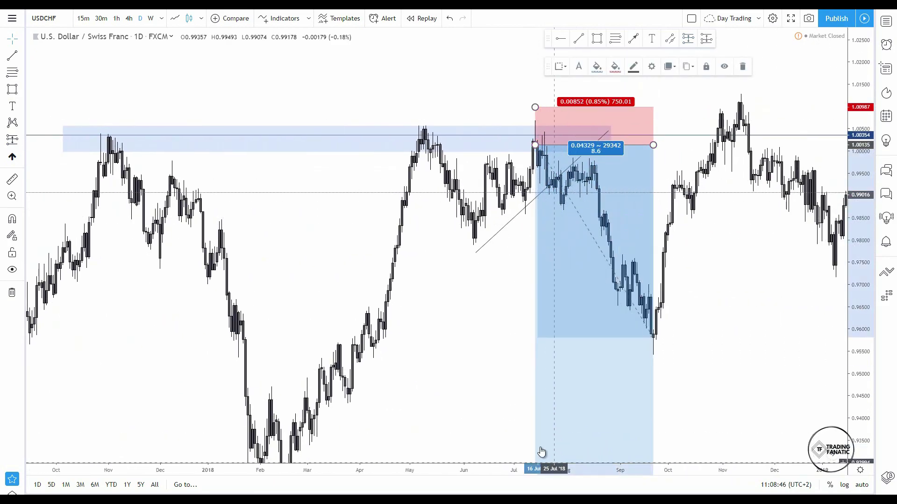
{"action": "left_click_drag", "start_coordinate": [495, 386], "coordinate": [434, 307]}
{"action": "left_click_drag", "start_coordinate": [724, 237], "coordinate": [724, 327]}
{"action": "left_click", "coordinate": [509, 233]}
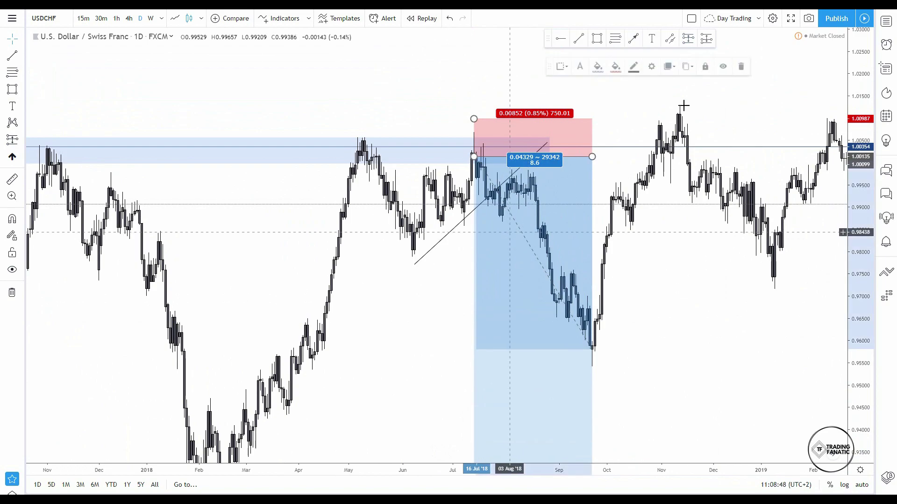
{"action": "left_click", "coordinate": [743, 66]}
{"action": "scroll", "coordinate": [767, 104], "scroll_direction": "up", "scroll_amount": 3}
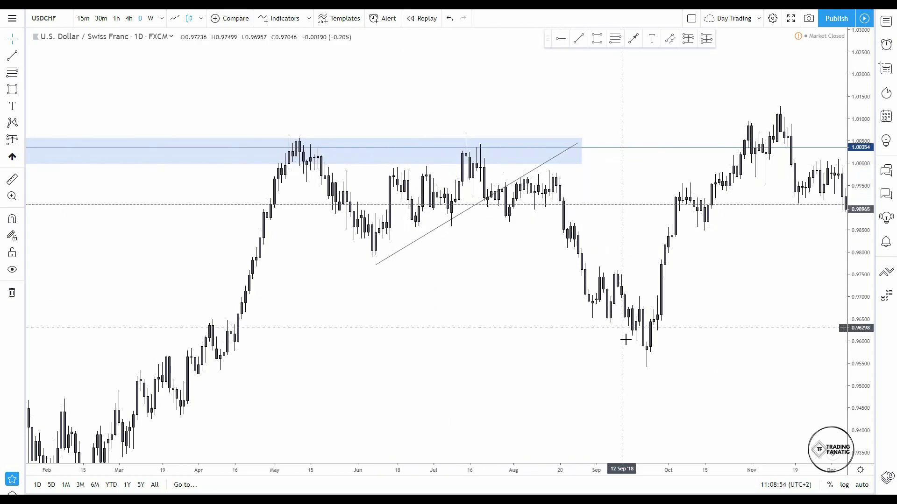
Delete the diagonal trendline.
{"action": "scroll", "coordinate": [789, 271], "scroll_direction": "down", "scroll_amount": 8}
{"action": "left_click_drag", "start_coordinate": [860, 245], "coordinate": [804, 351]}
{"action": "mouse_move", "coordinate": [800, 347]}
{"action": "left_mouse_down"}
{"action": "mouse_move", "coordinate": [709, 338]}
{"action": "mouse_move", "coordinate": [553, 349]}
{"action": "left_mouse_up"}
{"action": "left_click", "coordinate": [532, 197]}
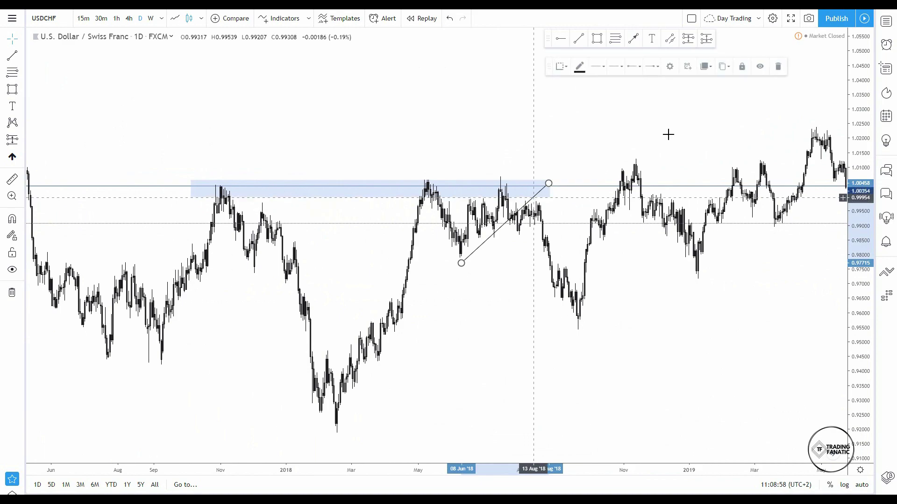
{"action": "left_click", "coordinate": [779, 66]}
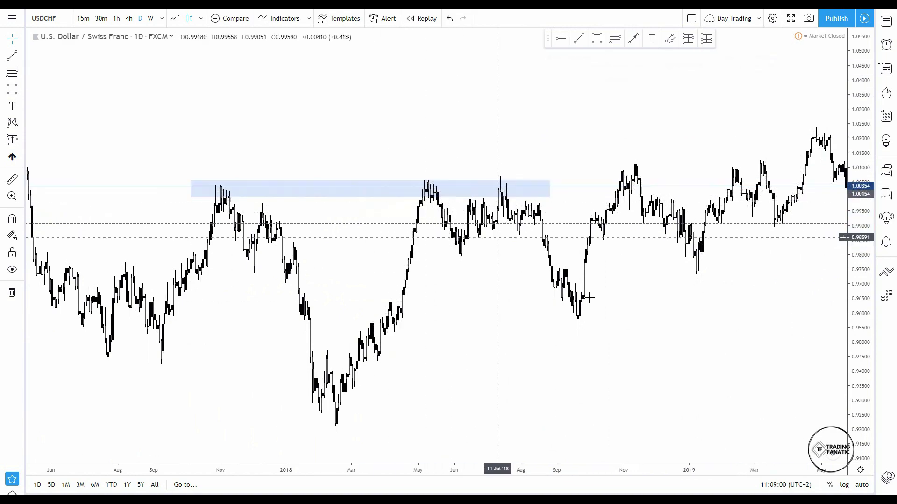
Add a horizontal line at 0.95689 and a blue zone around the 0.9569 low.
{"action": "scroll", "coordinate": [584, 308], "scroll_direction": "up", "scroll_amount": 3}
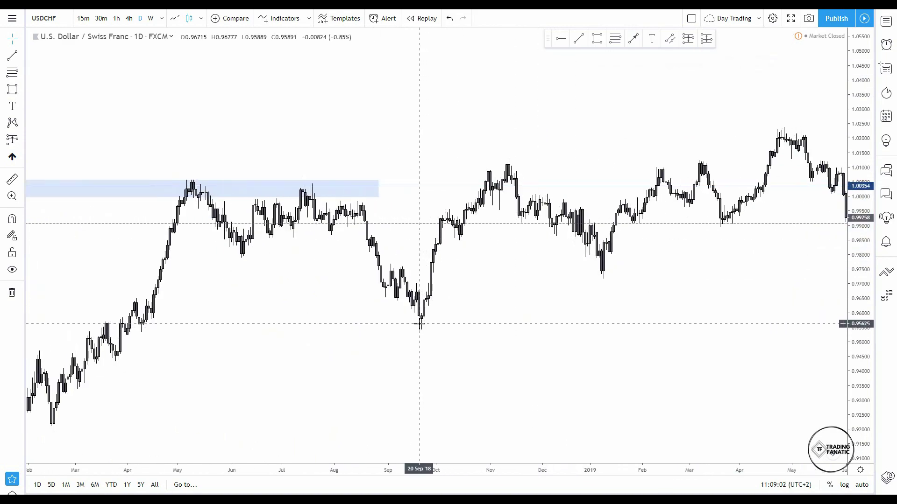
{"action": "scroll", "coordinate": [419, 323], "scroll_direction": "down", "scroll_amount": 4}
{"action": "scroll", "coordinate": [561, 321], "scroll_direction": "up", "scroll_amount": 3}
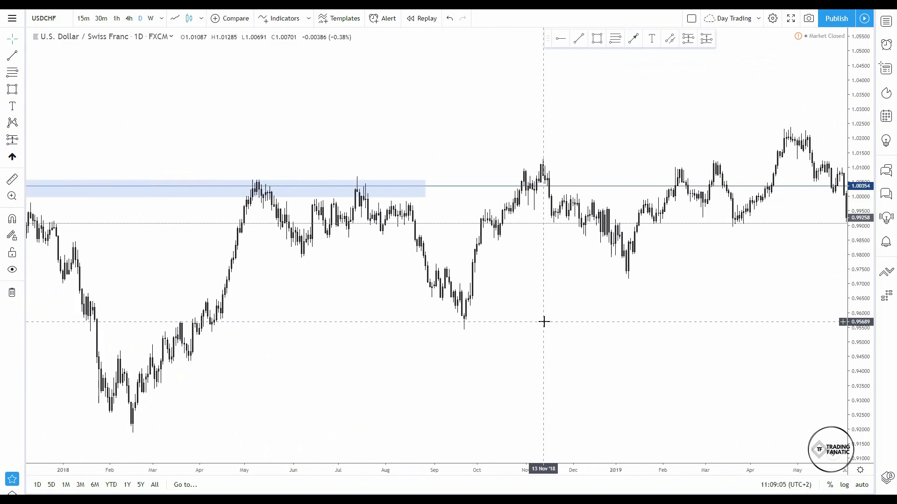
{"action": "left_click", "coordinate": [544, 322]}
{"action": "left_click", "coordinate": [603, 39]}
{"action": "left_click_drag", "start_coordinate": [453, 314], "coordinate": [813, 331]}
{"action": "left_click", "coordinate": [816, 330]}
Stretch the upper blue zone further to the right.
{"action": "left_click_drag", "start_coordinate": [802, 372], "coordinate": [721, 377]}
{"action": "scroll", "coordinate": [516, 274], "scroll_direction": "left", "scroll_amount": 5}
{"action": "left_click_drag", "start_coordinate": [458, 201], "coordinate": [709, 197]}
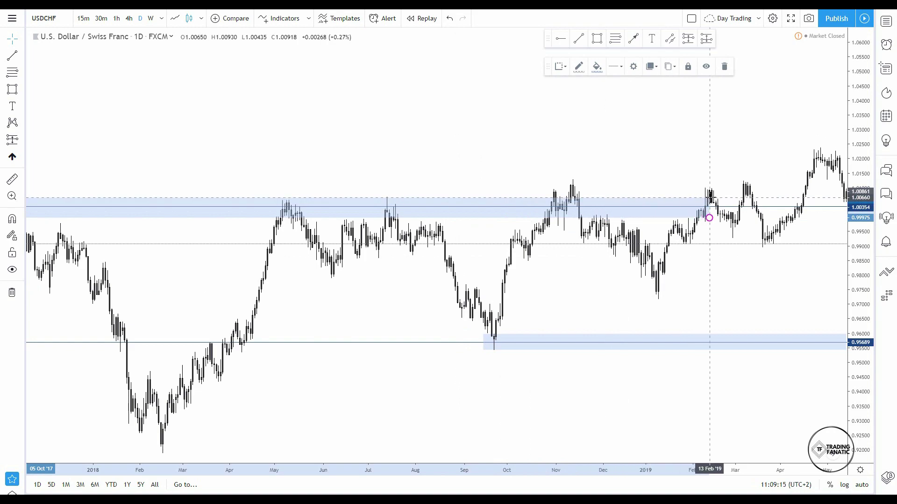
Move the upper resistance line from 1.00354 up to 1.00954 inside the blue zone.
{"action": "left_click", "coordinate": [658, 166]}
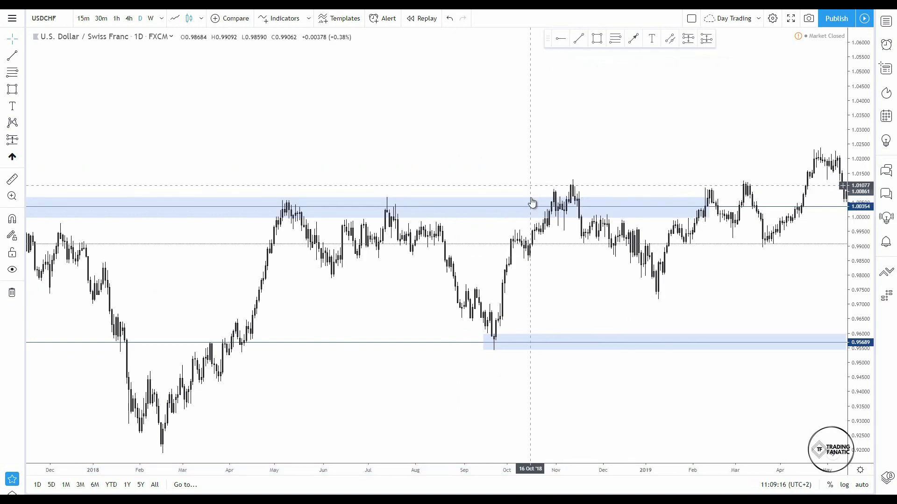
{"action": "scroll", "coordinate": [778, 288], "scroll_direction": "up", "scroll_amount": 5}
{"action": "left_click_drag", "start_coordinate": [857, 252], "coordinate": [856, 175]}
{"action": "left_click_drag", "start_coordinate": [455, 308], "coordinate": [527, 330]}
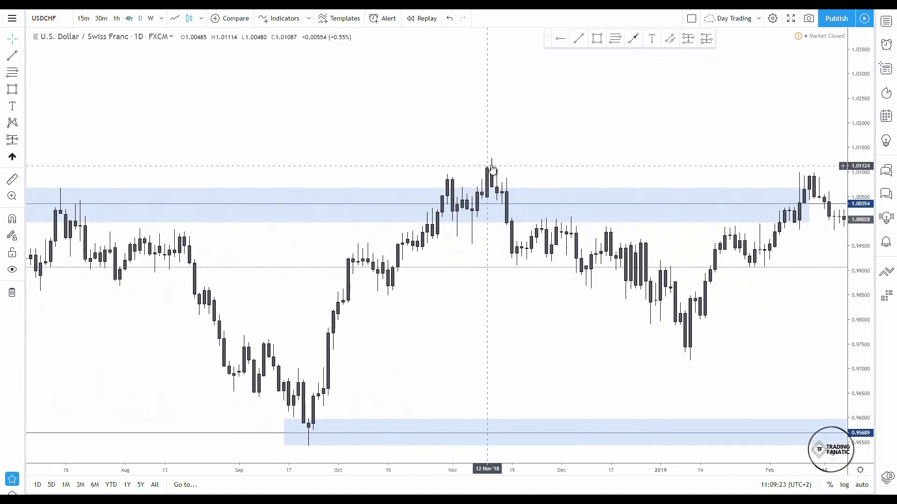
{"action": "scroll", "coordinate": [708, 280], "scroll_direction": "down", "scroll_amount": 3}
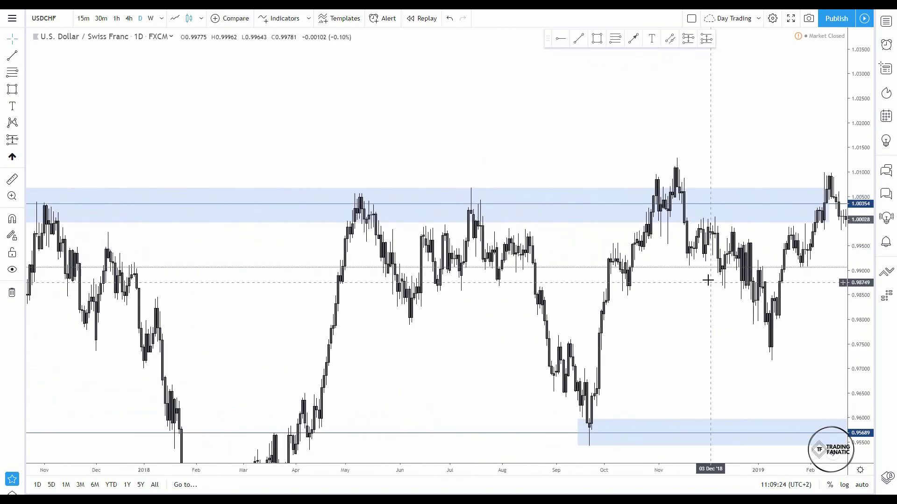
{"action": "scroll", "coordinate": [829, 240], "scroll_direction": "down", "scroll_amount": 5}
{"action": "left_click_drag", "start_coordinate": [859, 215], "coordinate": [860, 305]}
{"action": "left_click_drag", "start_coordinate": [772, 195], "coordinate": [588, 229]}
{"action": "left_click", "coordinate": [586, 215]}
{"action": "left_click_drag", "start_coordinate": [561, 265], "coordinate": [558, 241]}
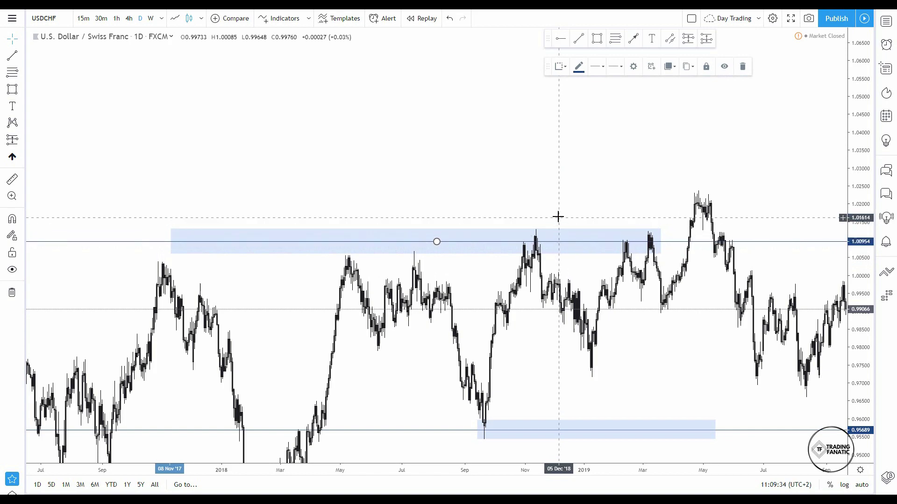
{"action": "left_click", "coordinate": [558, 217]}
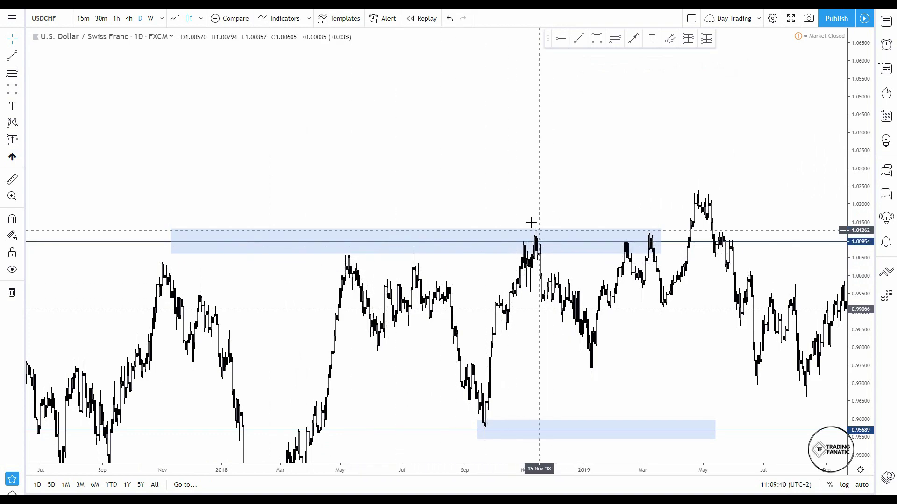
{"action": "scroll", "coordinate": [539, 234], "scroll_direction": "up", "scroll_amount": 6}
{"action": "left_click_drag", "start_coordinate": [343, 229], "coordinate": [504, 192]}
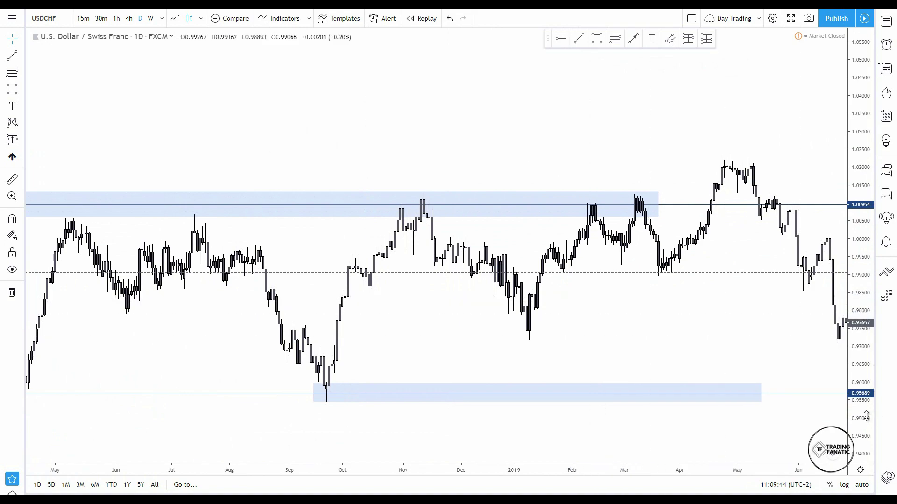
{"action": "left_click_drag", "start_coordinate": [867, 415], "coordinate": [866, 369]}
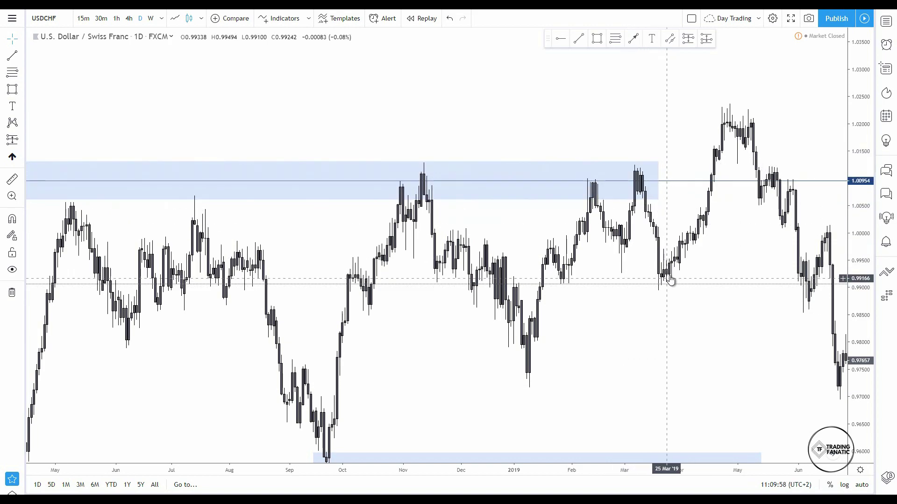
Extend the 1.00954 resistance zone past the April–May 2019 highs into August 2019.
{"action": "scroll", "coordinate": [655, 341], "scroll_direction": "down", "scroll_amount": 5}
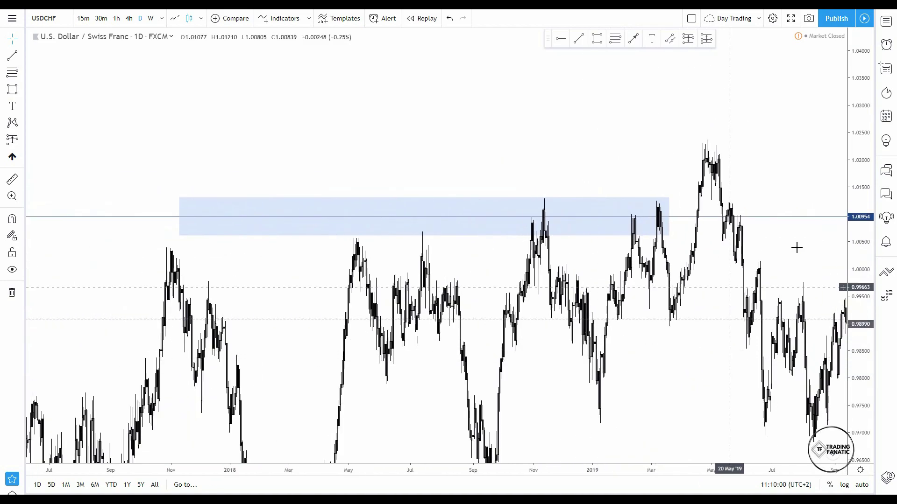
{"action": "scroll", "coordinate": [696, 330], "scroll_direction": "up", "scroll_amount": 3}
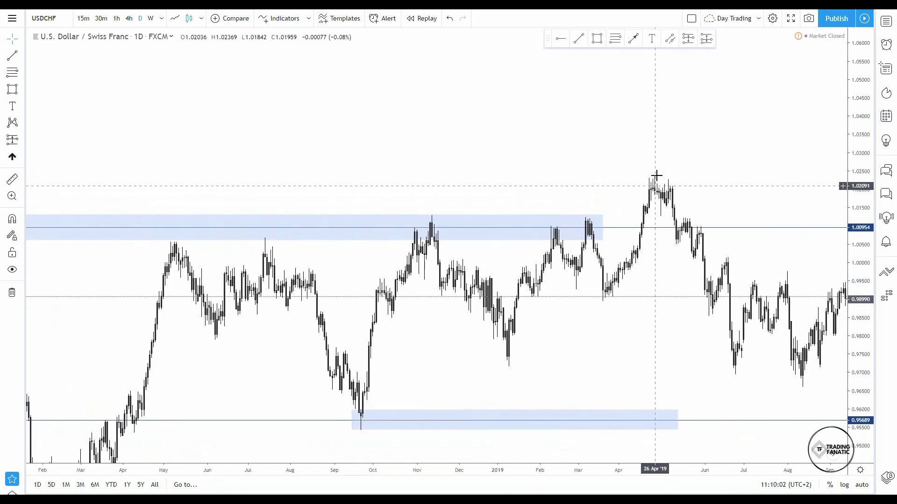
{"action": "left_click_drag", "start_coordinate": [603, 215], "coordinate": [815, 219]}
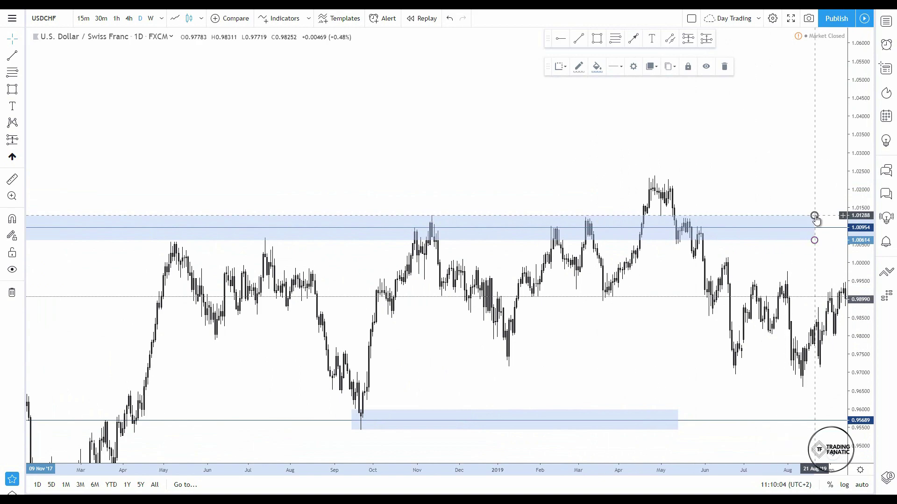
{"action": "left_click", "coordinate": [785, 201]}
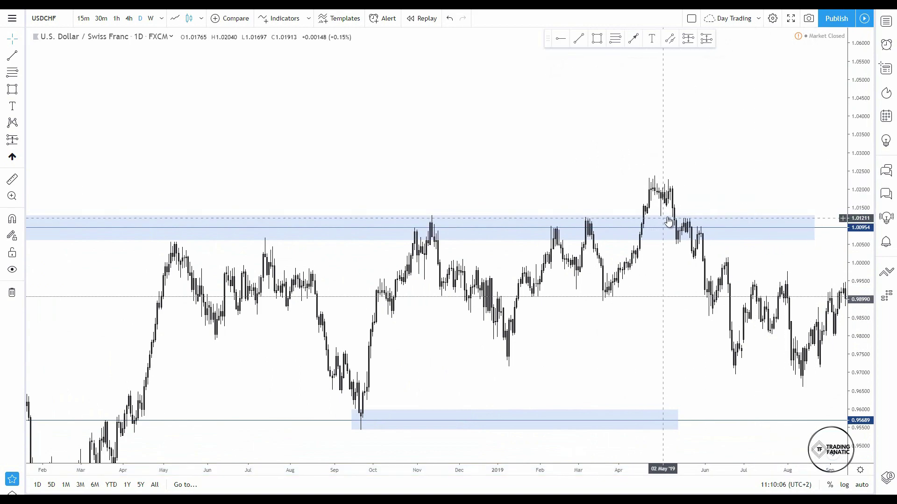
{"action": "scroll", "coordinate": [678, 229], "scroll_direction": "up", "scroll_amount": 3}
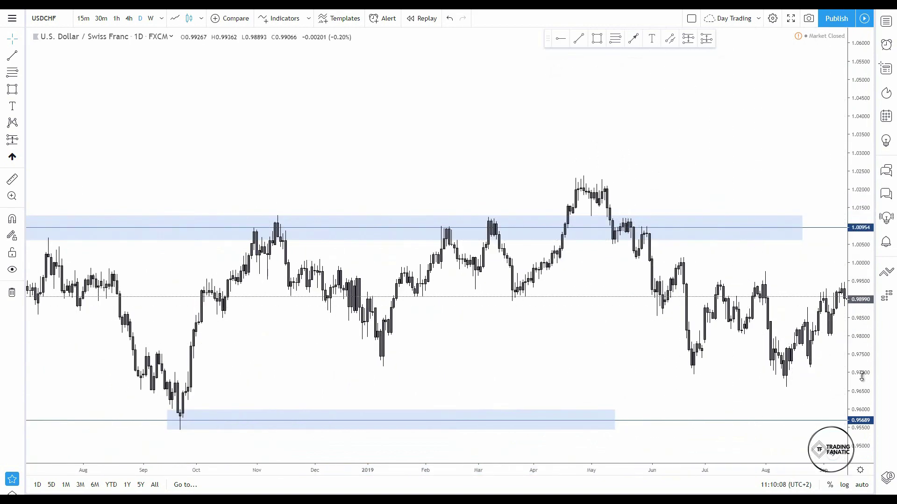
{"action": "scroll", "coordinate": [753, 260], "scroll_direction": "down", "scroll_amount": 6}
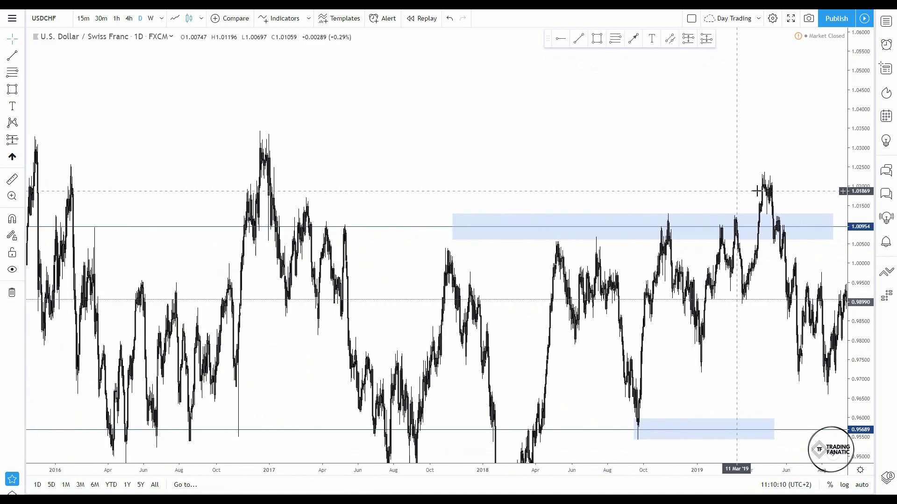
{"action": "left_click_drag", "start_coordinate": [867, 150], "coordinate": [807, 298]}
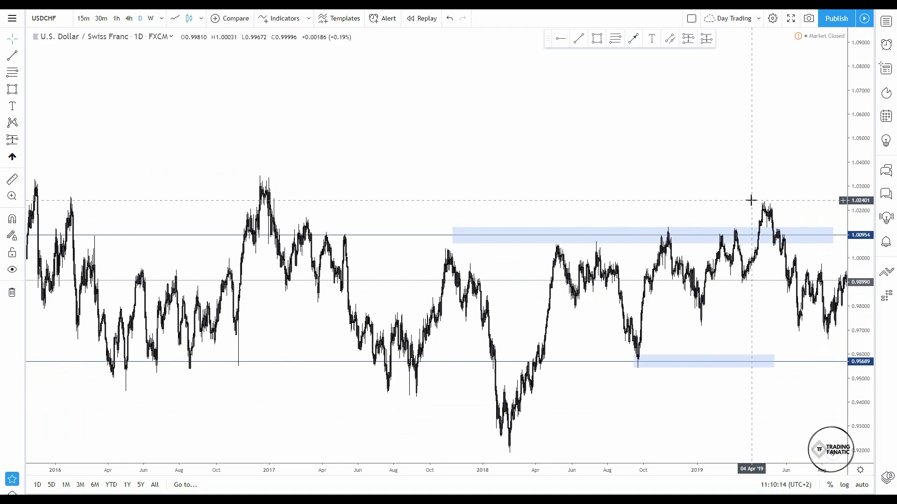
Draw a trial zone from 2015 to 2019 near 1.03, then delete it.
{"action": "scroll", "coordinate": [750, 200], "scroll_direction": "down", "scroll_amount": 5}
{"action": "left_click", "coordinate": [597, 38]}
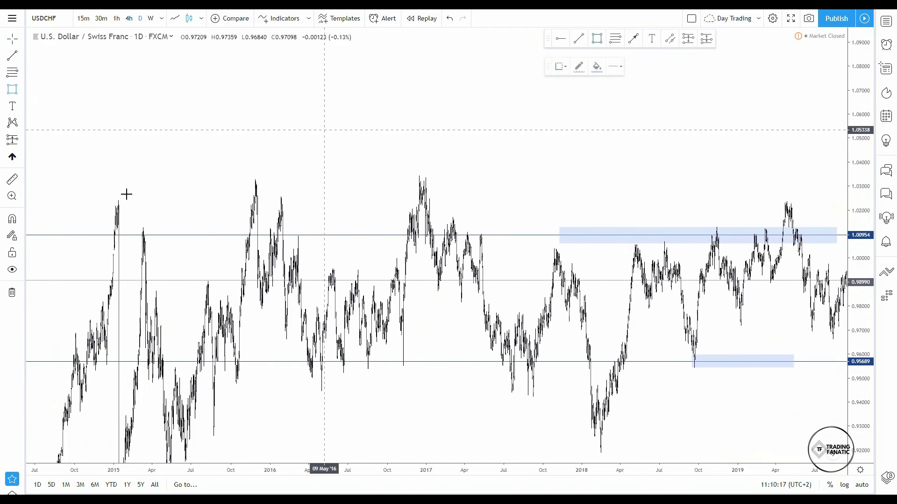
{"action": "left_click", "coordinate": [821, 173]}
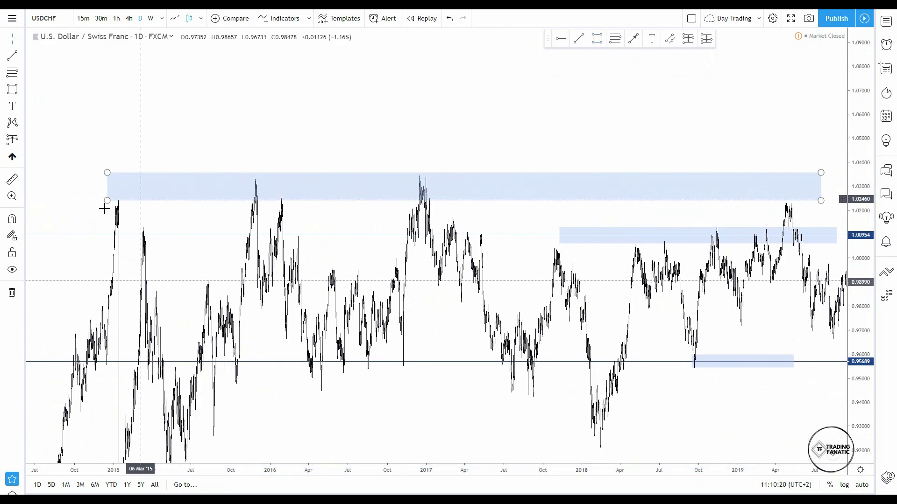
{"action": "scroll", "coordinate": [356, 208], "scroll_direction": "down", "scroll_amount": 5}
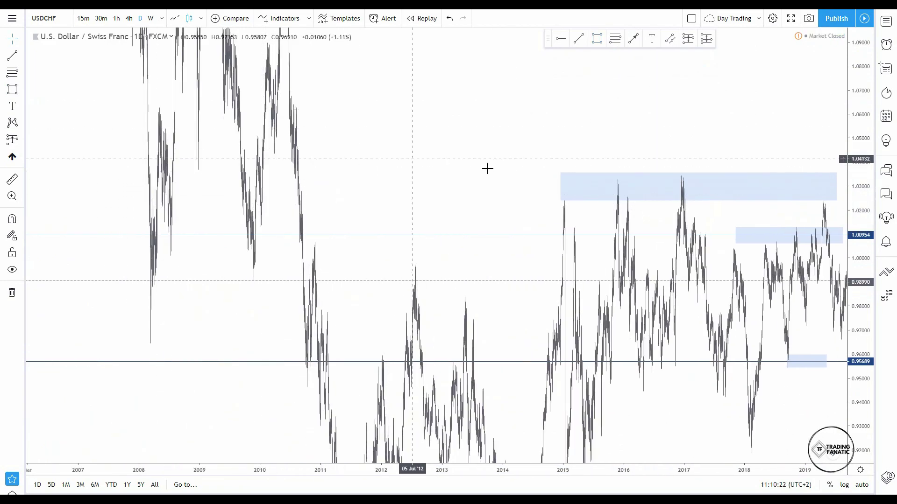
{"action": "scroll", "coordinate": [436, 178], "scroll_direction": "up", "scroll_amount": 3}
{"action": "scroll", "coordinate": [422, 187], "scroll_direction": "up", "scroll_amount": 8}
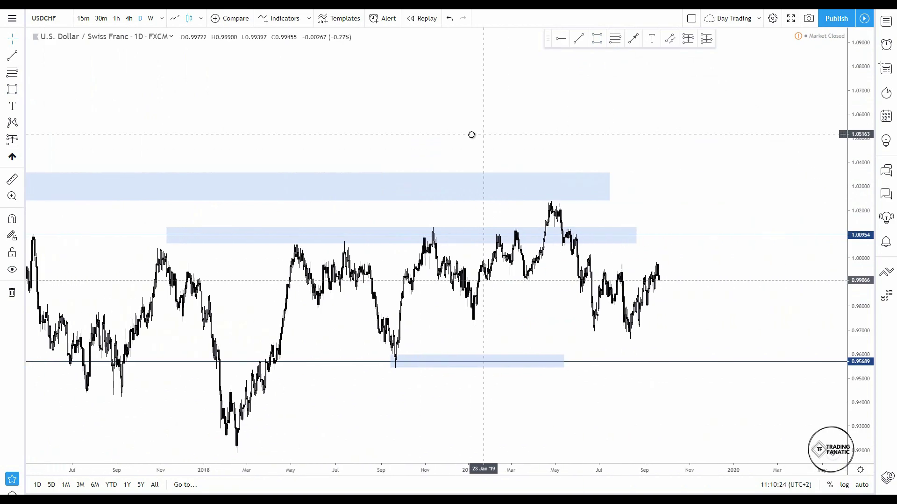
{"action": "scroll", "coordinate": [692, 185], "scroll_direction": "down", "scroll_amount": 2}
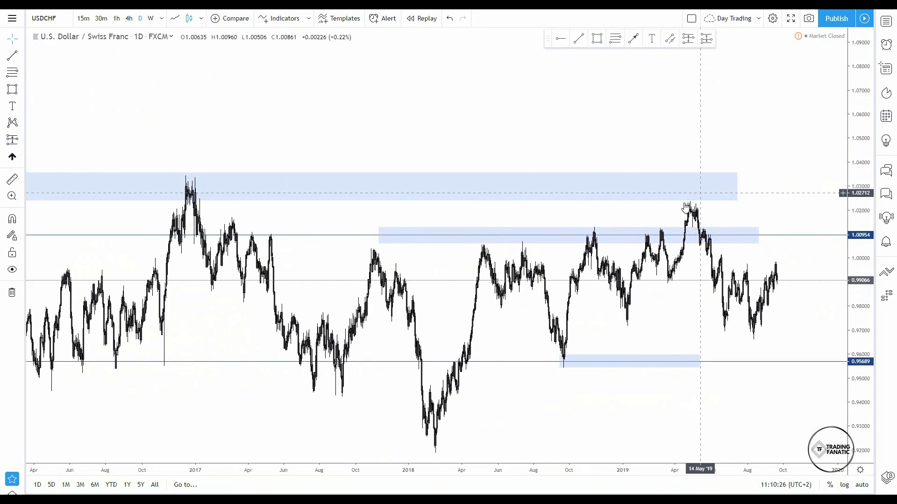
{"action": "left_click", "coordinate": [691, 177]}
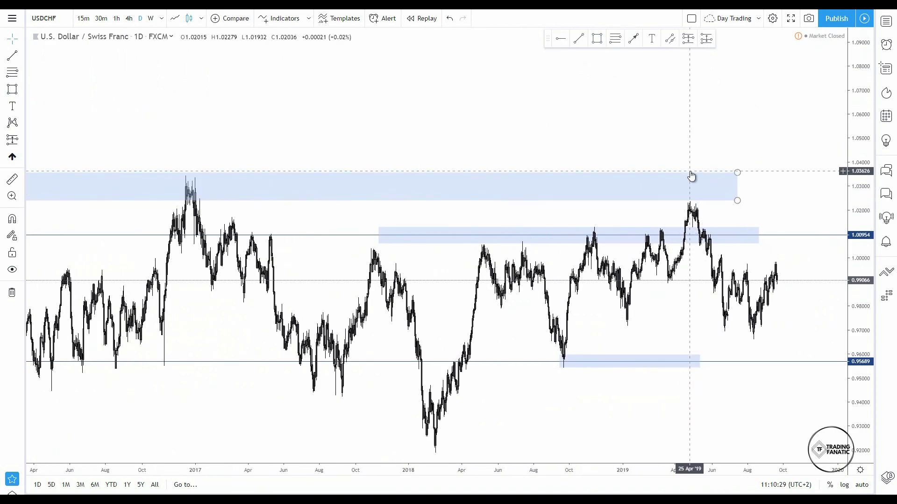
{"action": "left_click", "coordinate": [729, 67]}
Frame the 0.97286 support level across the January, June and August 2019 lows.
{"action": "scroll", "coordinate": [744, 186], "scroll_direction": "up", "scroll_amount": 4}
{"action": "left_click_drag", "start_coordinate": [857, 344], "coordinate": [700, 126]}
{"action": "scroll", "coordinate": [631, 140], "scroll_direction": "up", "scroll_amount": 3}
{"action": "left_click_drag", "start_coordinate": [423, 182], "coordinate": [564, 142]}
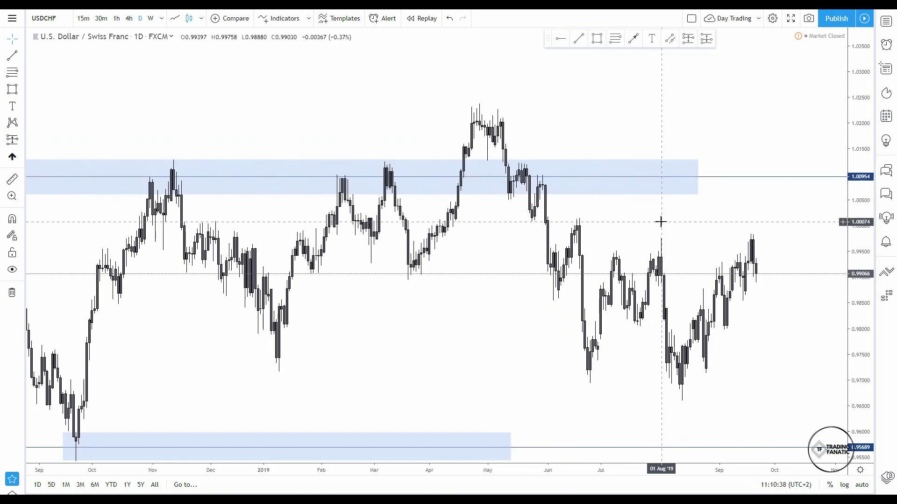
{"action": "left_click_drag", "start_coordinate": [660, 222], "coordinate": [622, 183]}
{"action": "left_click_drag", "start_coordinate": [840, 210], "coordinate": [832, 262]}
{"action": "scroll", "coordinate": [813, 276], "scroll_direction": "down", "scroll_amount": 3}
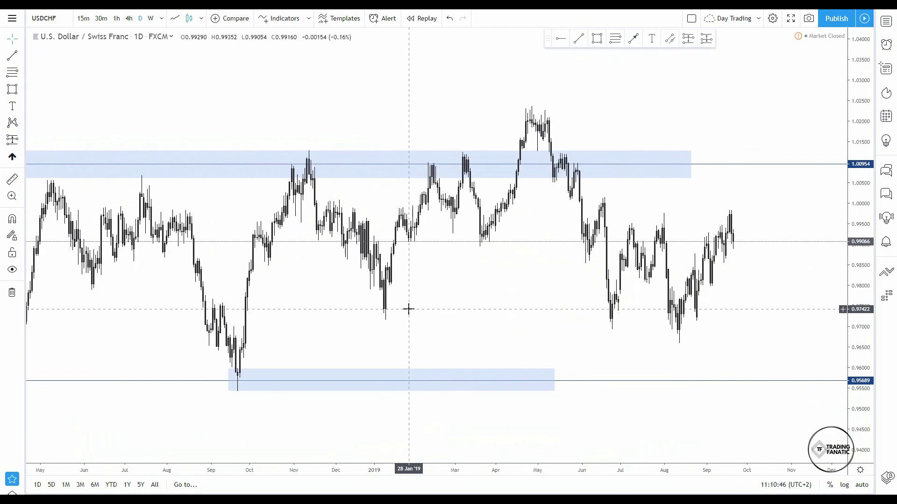
{"action": "scroll", "coordinate": [411, 318], "scroll_direction": "down", "scroll_amount": 4}
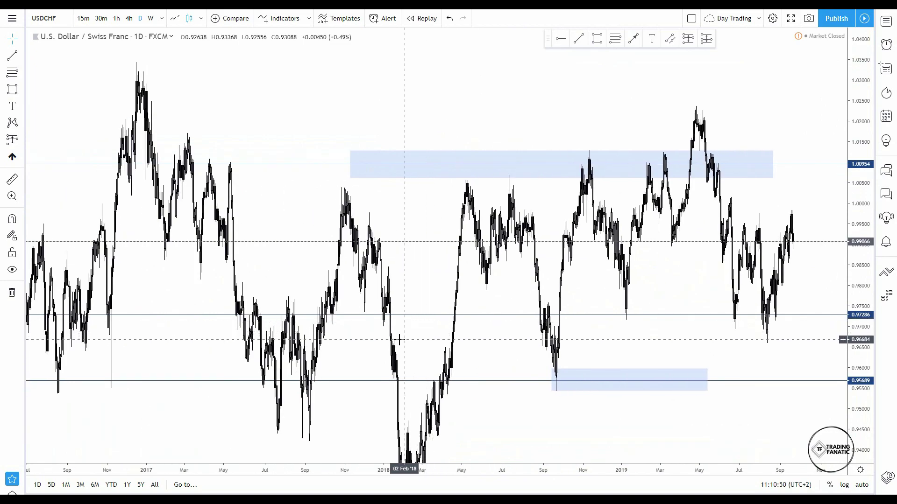
{"action": "scroll", "coordinate": [402, 318], "scroll_direction": "up", "scroll_amount": 4}
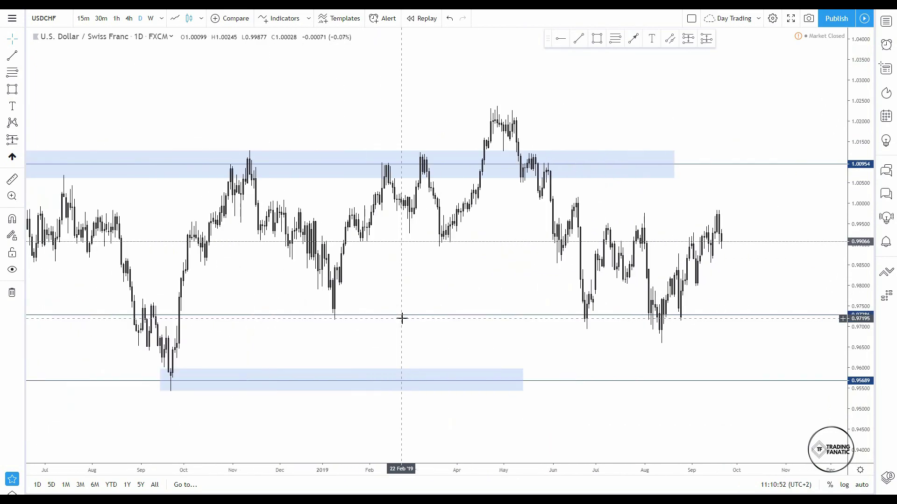
{"action": "scroll", "coordinate": [411, 322], "scroll_direction": "up", "scroll_amount": 3}
{"action": "left_click", "coordinate": [597, 40]}
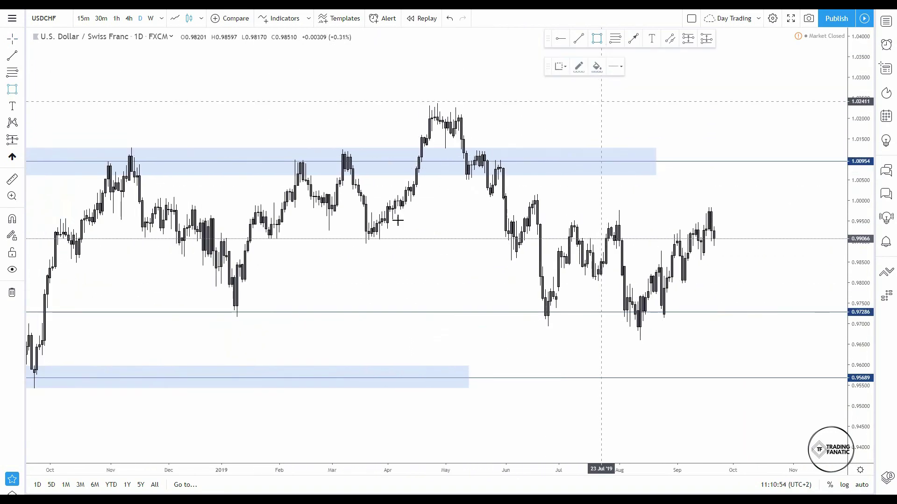
Draw a zone around the 0.97286 support line and lower its bottom edge.
{"action": "left_click_drag", "start_coordinate": [203, 317], "coordinate": [814, 306]}
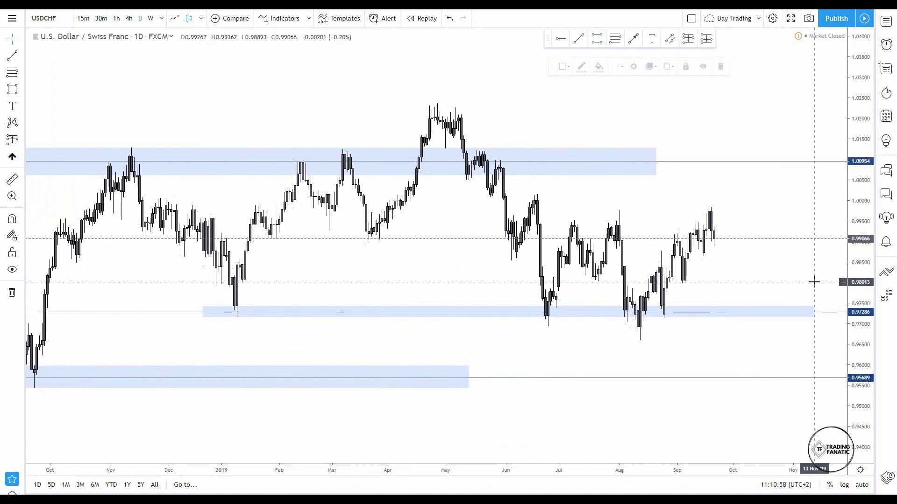
{"action": "scroll", "coordinate": [698, 331], "scroll_direction": "up", "scroll_amount": 2}
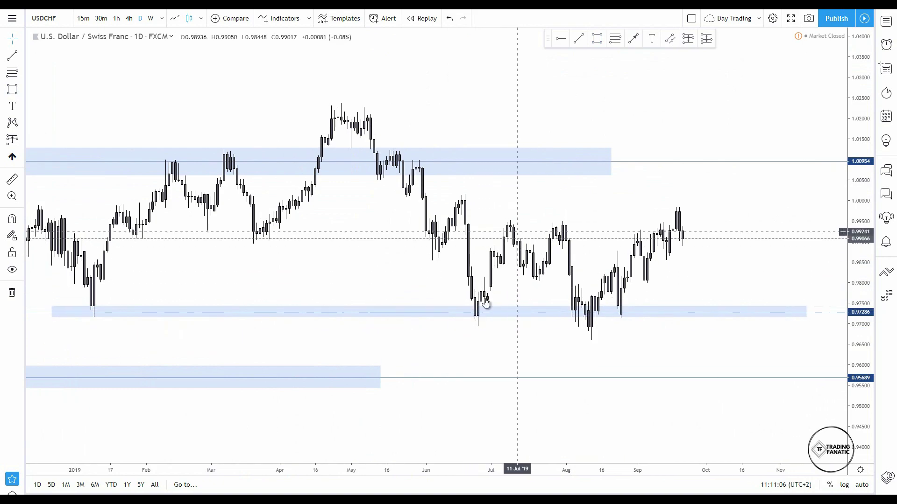
{"action": "left_click", "coordinate": [481, 317]}
{"action": "left_click_drag", "start_coordinate": [806, 317], "coordinate": [807, 326]}
{"action": "left_click", "coordinate": [664, 355]}
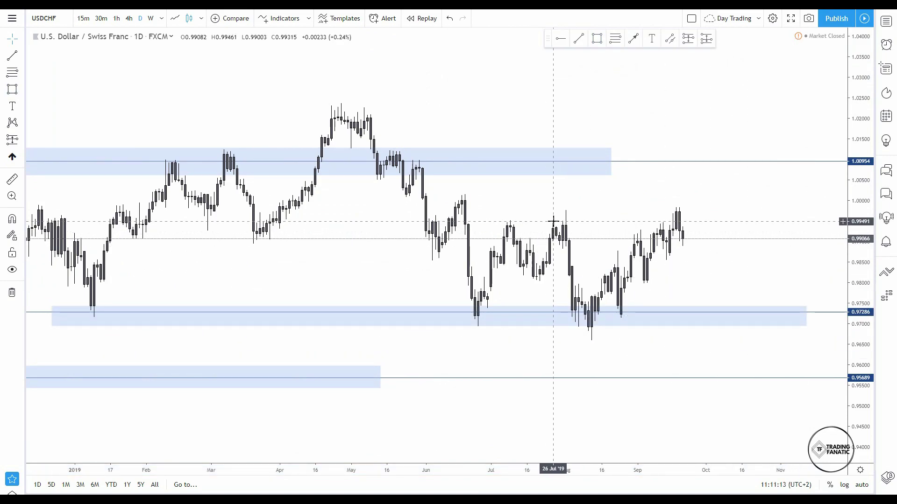
Draw a thin resistance zone near 0.995 across the July–August highs.
{"action": "left_click", "coordinate": [596, 38]}
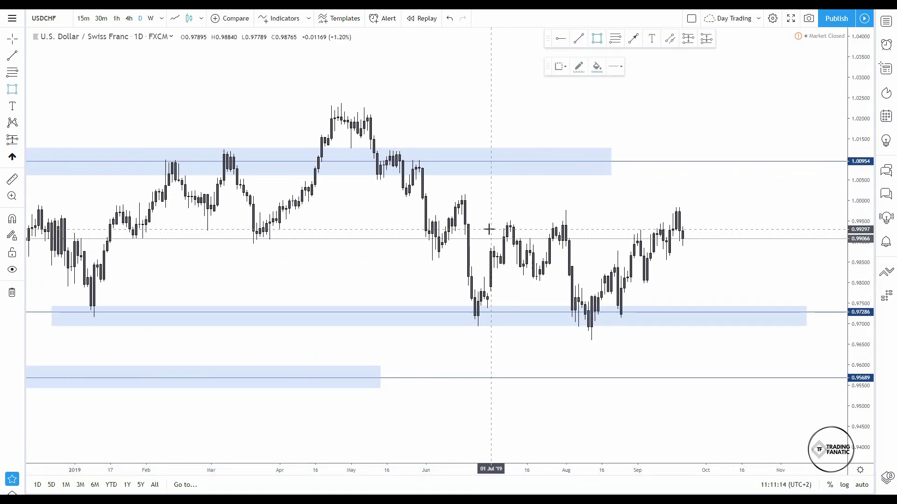
{"action": "left_click_drag", "start_coordinate": [487, 226], "coordinate": [637, 219]}
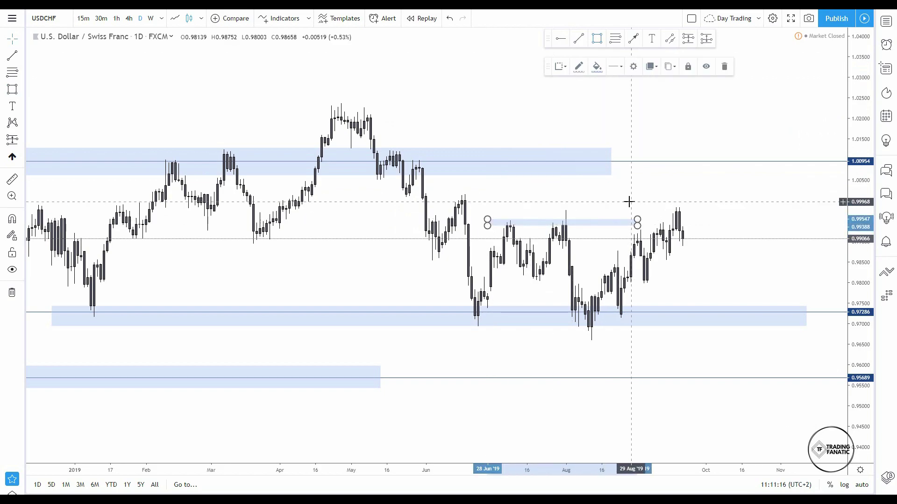
{"action": "left_click_drag", "start_coordinate": [528, 204], "coordinate": [660, 203]}
{"action": "scroll", "coordinate": [811, 250], "scroll_direction": "up", "scroll_amount": 8}
{"action": "left_click_drag", "start_coordinate": [865, 335], "coordinate": [854, 188]}
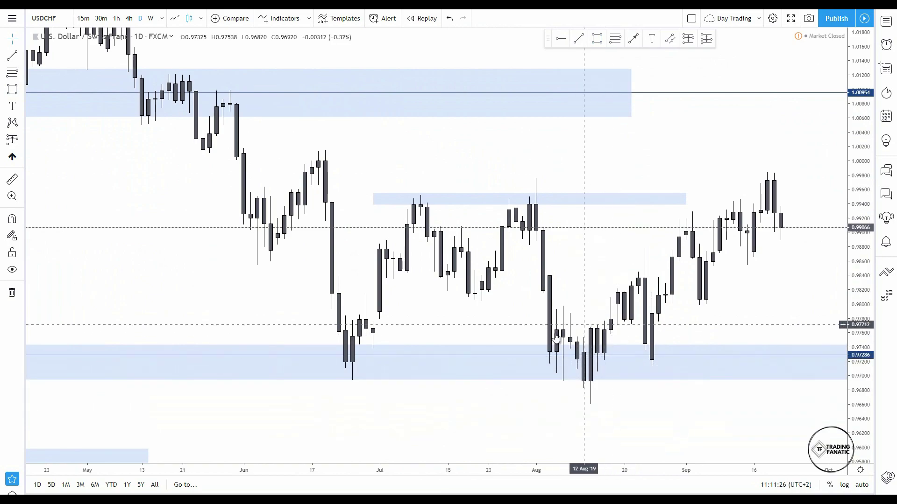
Measure the rally from the June low to the July high and the gap between highs.
{"action": "scroll", "coordinate": [842, 293], "scroll_direction": "down", "scroll_amount": 5}
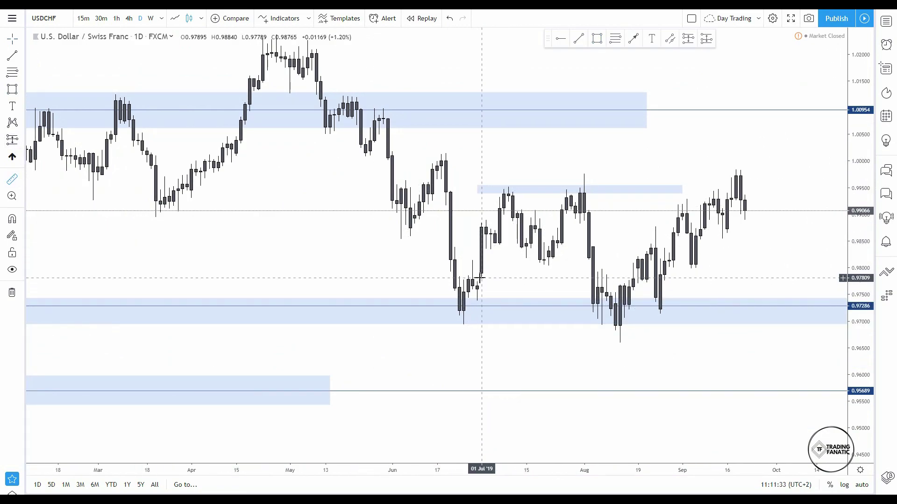
{"action": "left_click", "coordinate": [459, 319]}
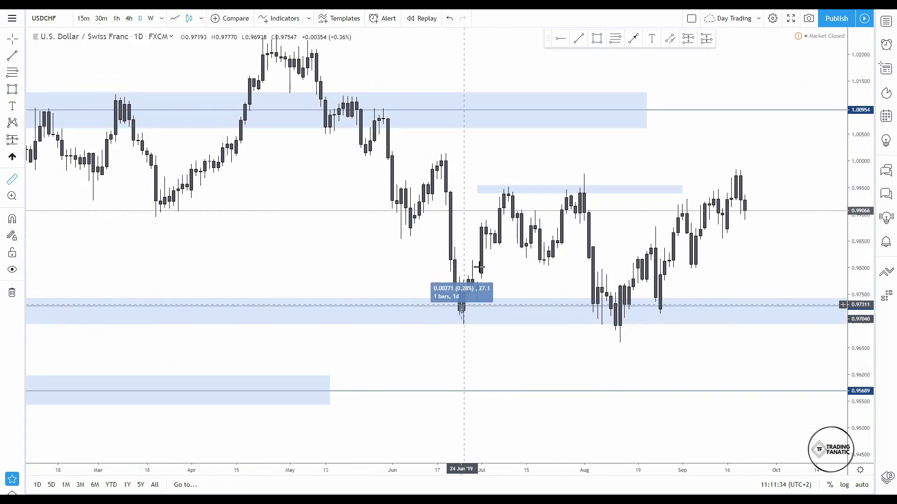
{"action": "left_click", "coordinate": [512, 169]}
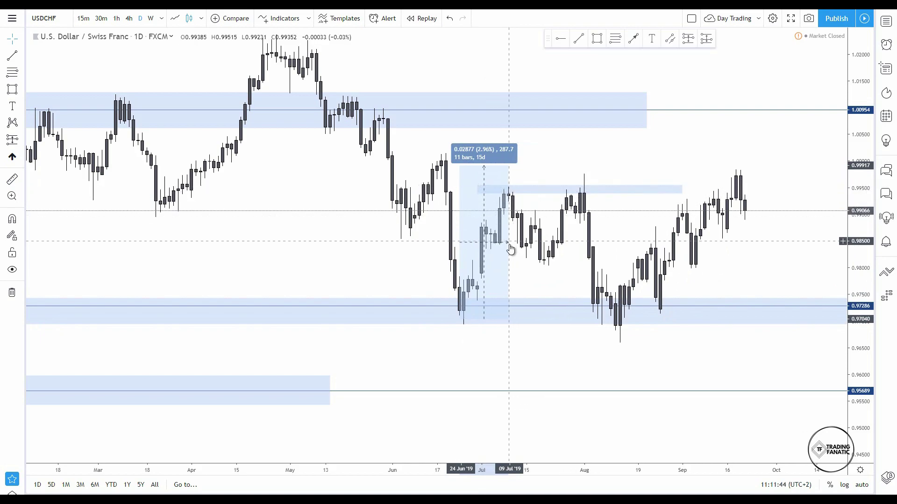
{"action": "left_click", "coordinate": [538, 159]}
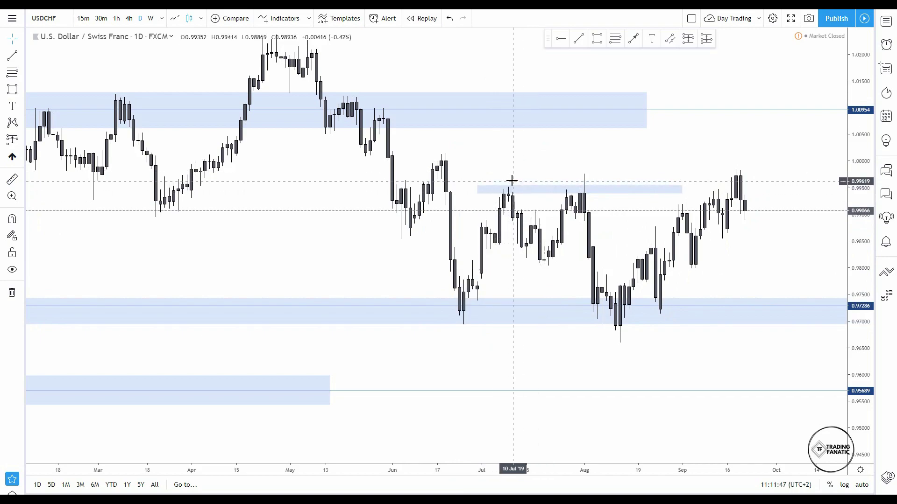
{"action": "left_click", "coordinate": [509, 189]}
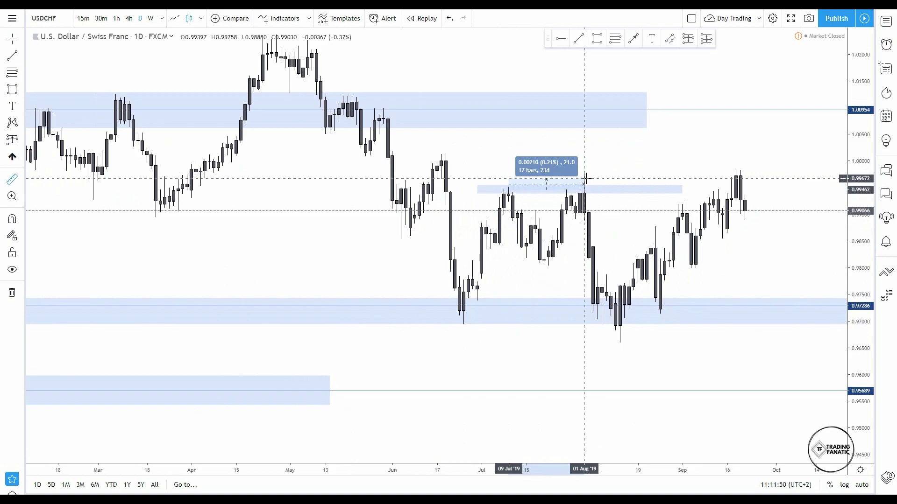
{"action": "left_click", "coordinate": [585, 178]}
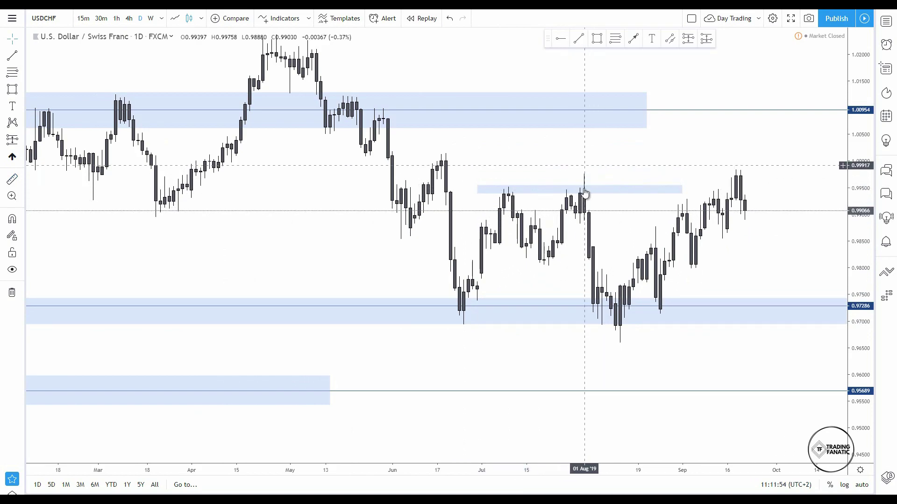
Place a position box at the latest close, adjust its levels, then delete it.
{"action": "left_click", "coordinate": [683, 44]}
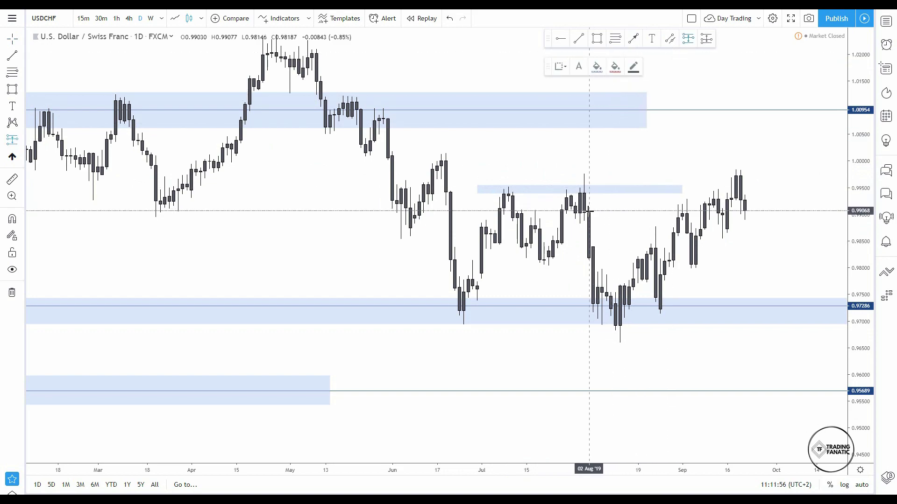
{"action": "left_click", "coordinate": [589, 211]}
{"action": "left_click_drag", "start_coordinate": [590, 154], "coordinate": [562, 172]}
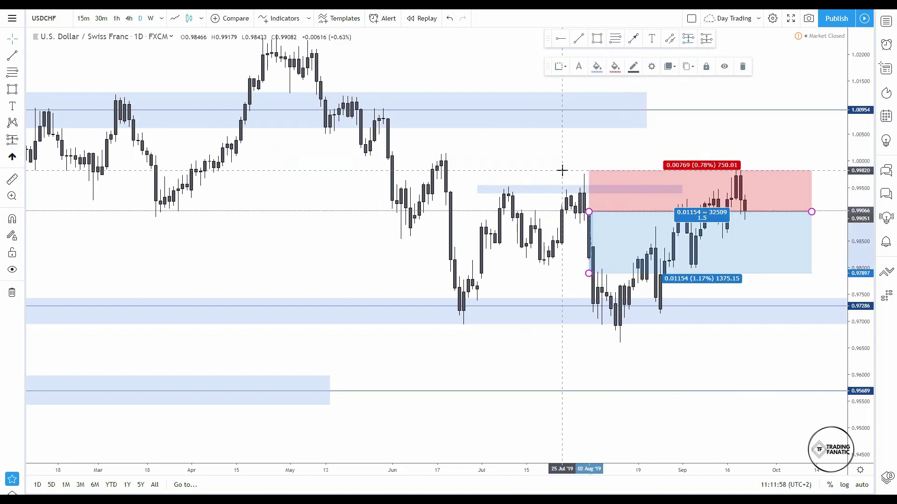
{"action": "left_click_drag", "start_coordinate": [588, 273], "coordinate": [581, 327]}
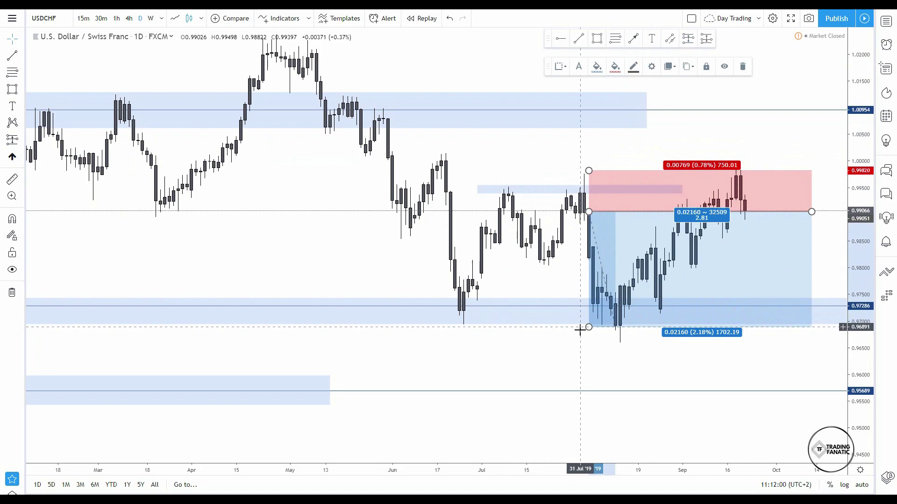
{"action": "left_click", "coordinate": [742, 67]}
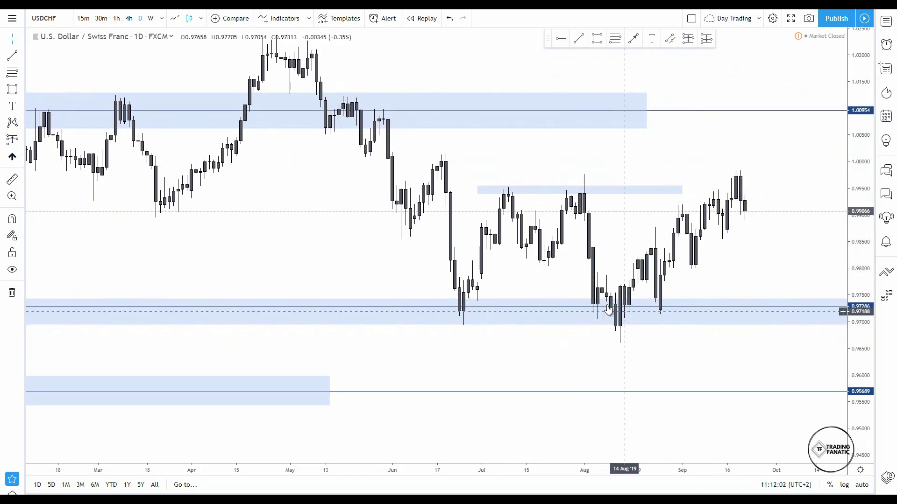
Stretch the 0.995 resistance zone further right past the latest candles.
{"action": "scroll", "coordinate": [794, 248], "scroll_direction": "down", "scroll_amount": 3}
{"action": "left_click_drag", "start_coordinate": [796, 247], "coordinate": [606, 298]}
{"action": "left_click_drag", "start_coordinate": [568, 232], "coordinate": [750, 218]}
Draw a downward arrow from the latest candle to the 0.97286 support zone.
{"action": "left_click", "coordinate": [750, 202]}
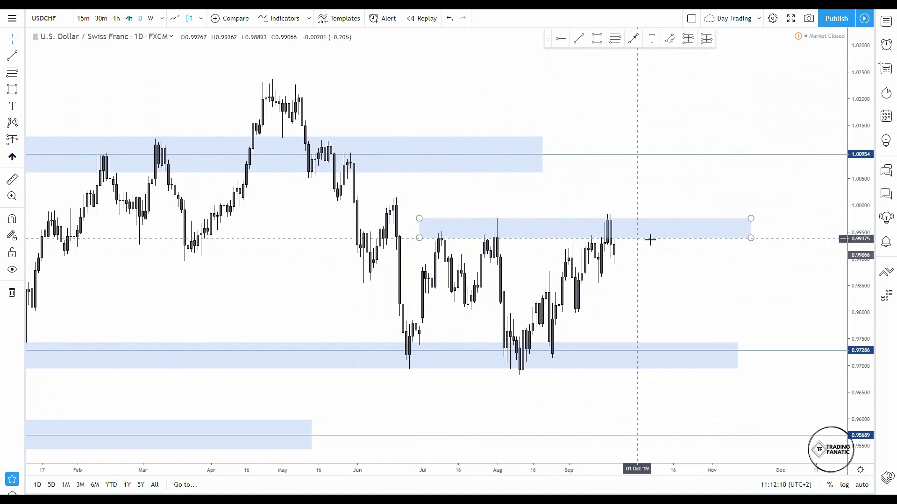
{"action": "left_click_drag", "start_coordinate": [659, 290], "coordinate": [629, 246]}
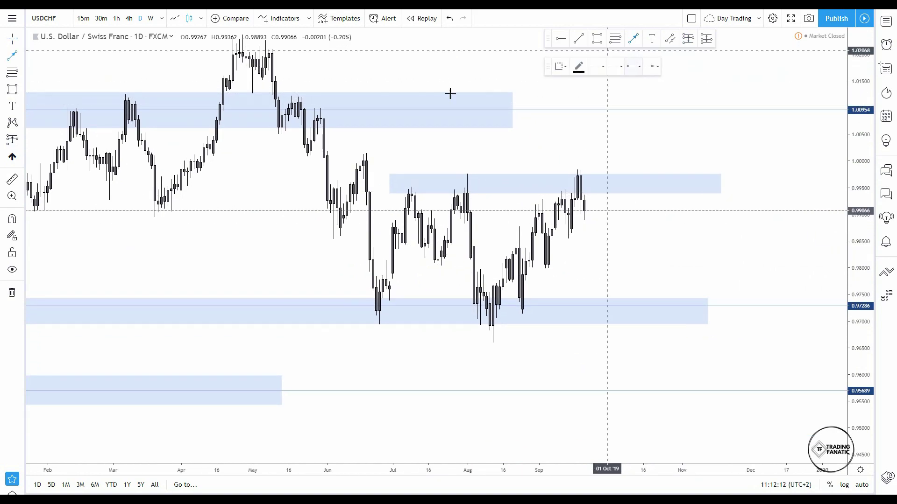
{"action": "left_click", "coordinate": [591, 210]}
{"action": "left_click", "coordinate": [663, 308]}
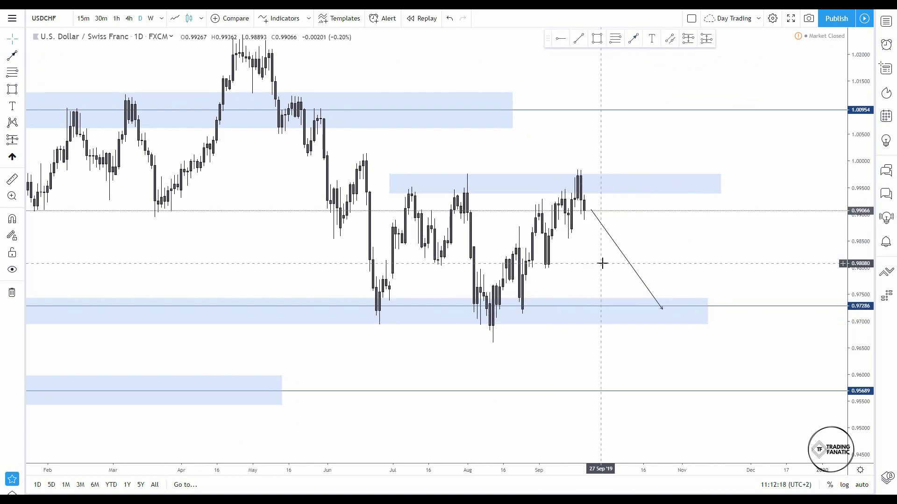
Check the recent highs on the 4-hour chart, then return to the daily timeframe.
{"action": "scroll", "coordinate": [563, 264], "scroll_direction": "up", "scroll_amount": 1}
{"action": "left_click_drag", "start_coordinate": [532, 272], "coordinate": [566, 261]}
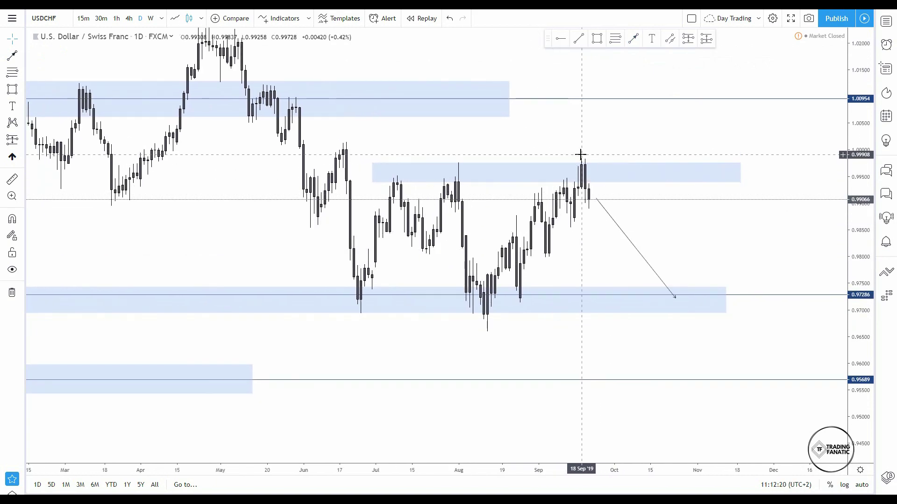
{"action": "left_click", "coordinate": [129, 21]}
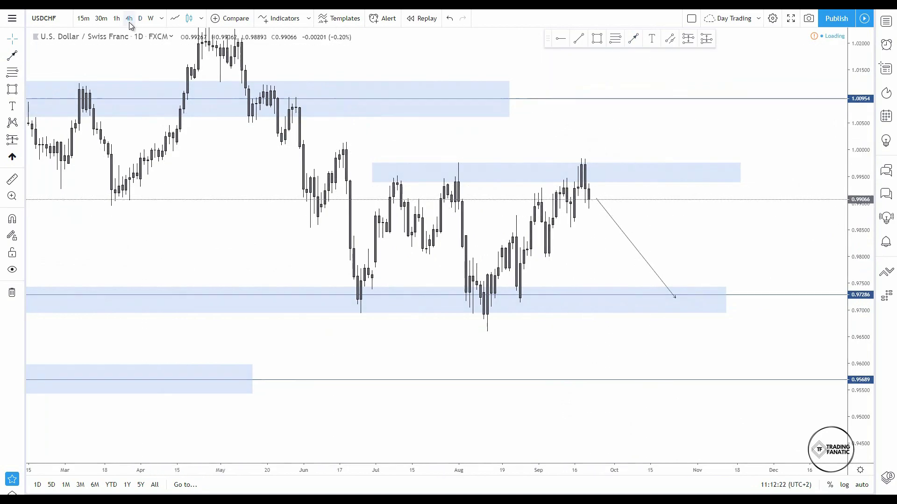
{"action": "scroll", "coordinate": [810, 311], "scroll_direction": "down", "scroll_amount": 4}
{"action": "left_click_drag", "start_coordinate": [861, 387], "coordinate": [861, 156]}
{"action": "scroll", "coordinate": [668, 127], "scroll_direction": "up", "scroll_amount": 8}
{"action": "left_click_drag", "start_coordinate": [504, 187], "coordinate": [676, 344]}
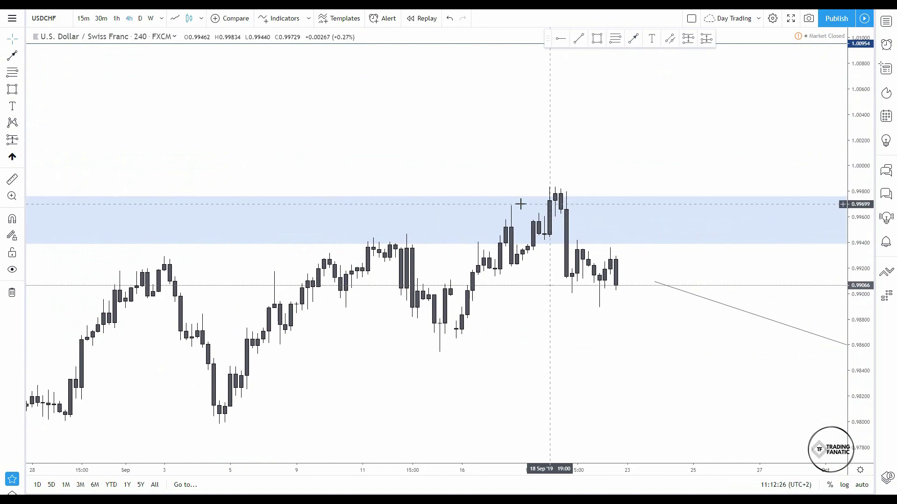
{"action": "left_click", "coordinate": [140, 19]}
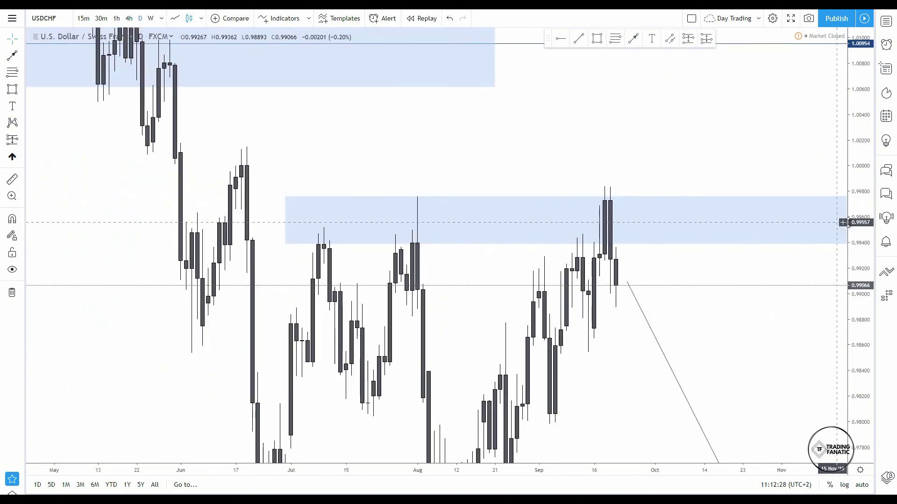
{"action": "scroll", "coordinate": [740, 335], "scroll_direction": "down", "scroll_amount": 4}
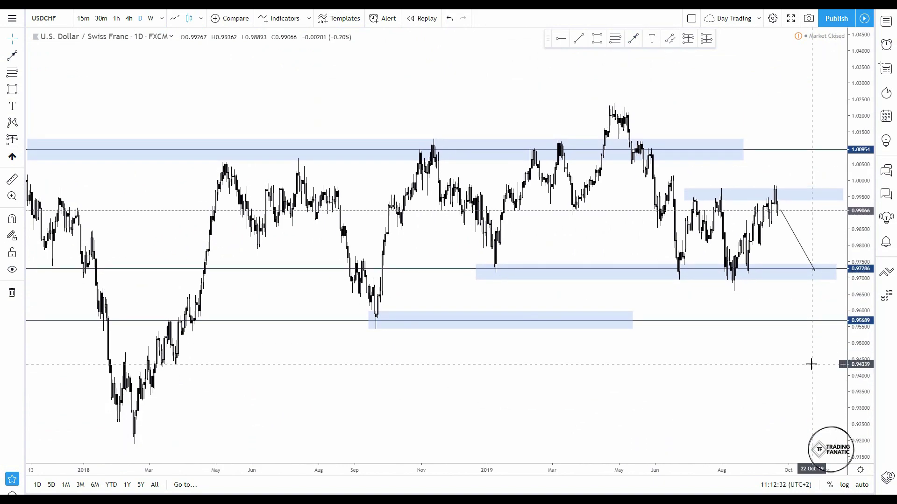
{"action": "left_click_drag", "start_coordinate": [803, 358], "coordinate": [643, 361]}
Stretch the 0.95689 support zone to the chart's right edge.
{"action": "left_click", "coordinate": [473, 317]}
{"action": "left_click_drag", "start_coordinate": [473, 316], "coordinate": [839, 317]}
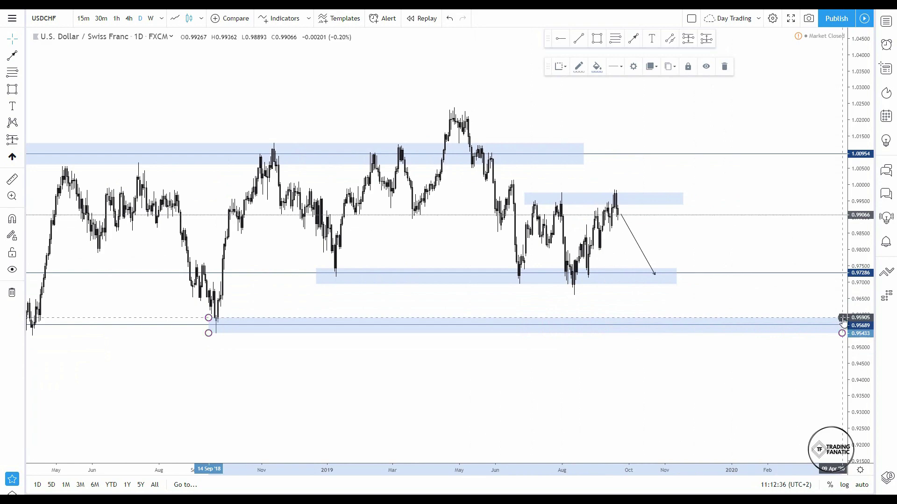
{"action": "left_click", "coordinate": [786, 294]}
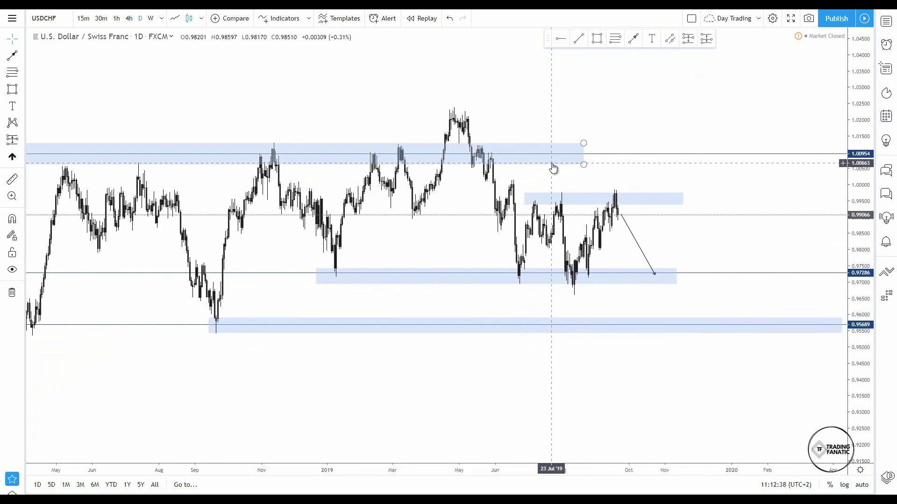
Delete the upper zone near 1.0095 and fit all remaining zones in view.
{"action": "left_click", "coordinate": [551, 164]}
{"action": "key", "text": "Delete"}
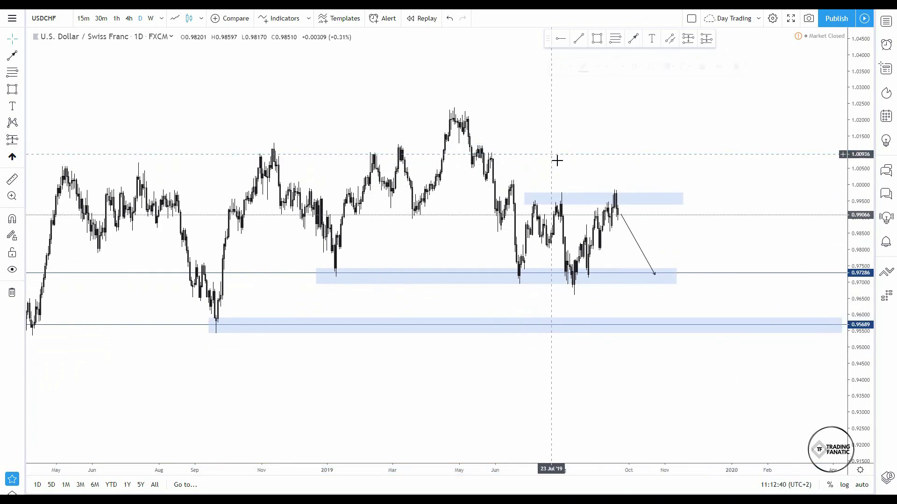
{"action": "scroll", "coordinate": [702, 250], "scroll_direction": "up", "scroll_amount": 2}
{"action": "left_click_drag", "start_coordinate": [665, 244], "coordinate": [778, 238]}
{"action": "scroll", "coordinate": [862, 288], "scroll_direction": "down", "scroll_amount": 1}
{"action": "left_click_drag", "start_coordinate": [864, 288], "coordinate": [794, 187]}
{"action": "scroll", "coordinate": [786, 187], "scroll_direction": "up", "scroll_amount": 1}
{"action": "scroll", "coordinate": [784, 187], "scroll_direction": "up", "scroll_amount": 2}
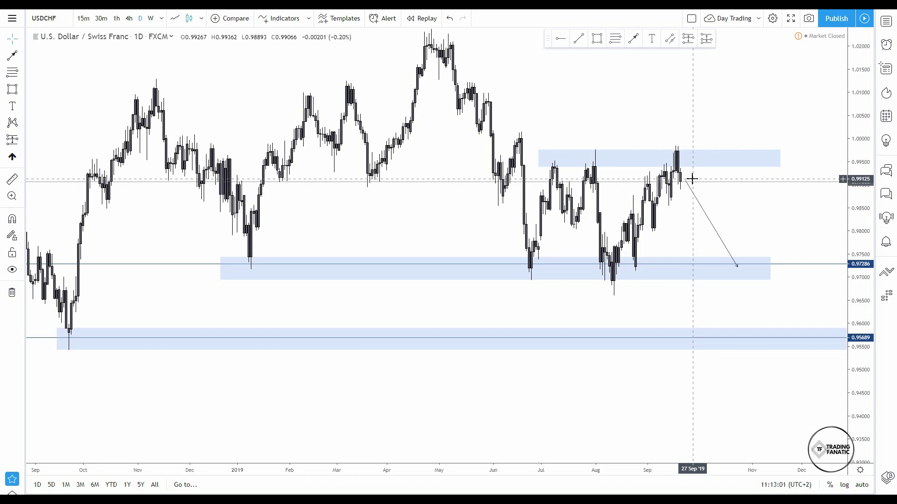
{"action": "scroll", "coordinate": [682, 155], "scroll_direction": "down", "scroll_amount": 4}
{"action": "left_click_drag", "start_coordinate": [866, 100], "coordinate": [839, 201]}
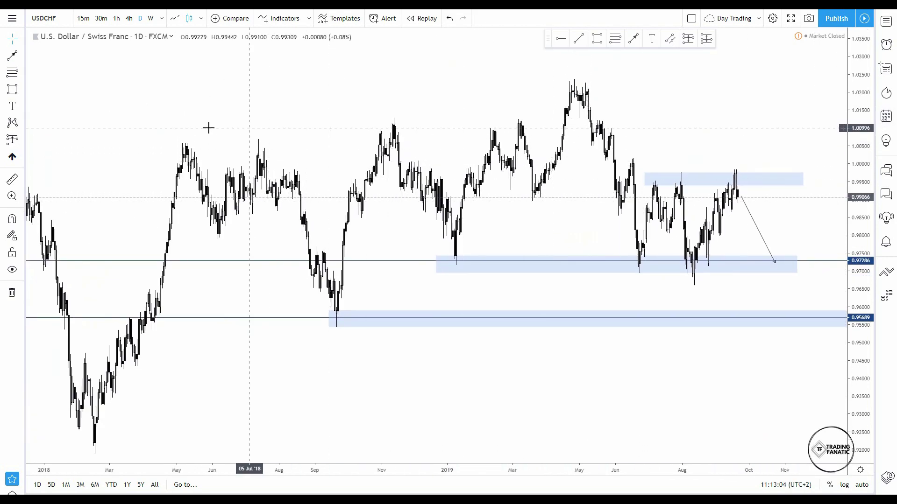